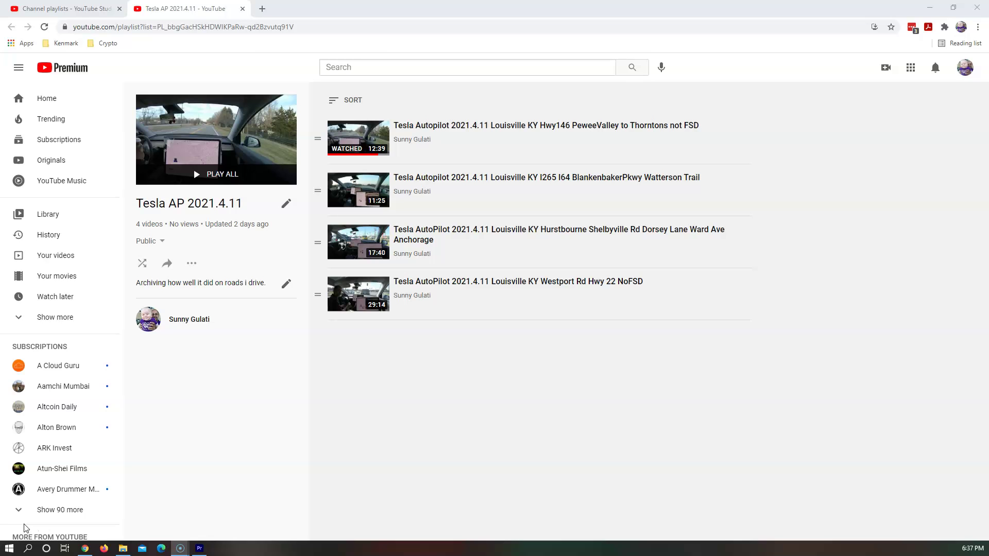
# Browse to the GoPro's DCIM\100GOPRO folder and select clips GX011066.MP4 through GX011068.MP4
pyautogui.press('super+e')
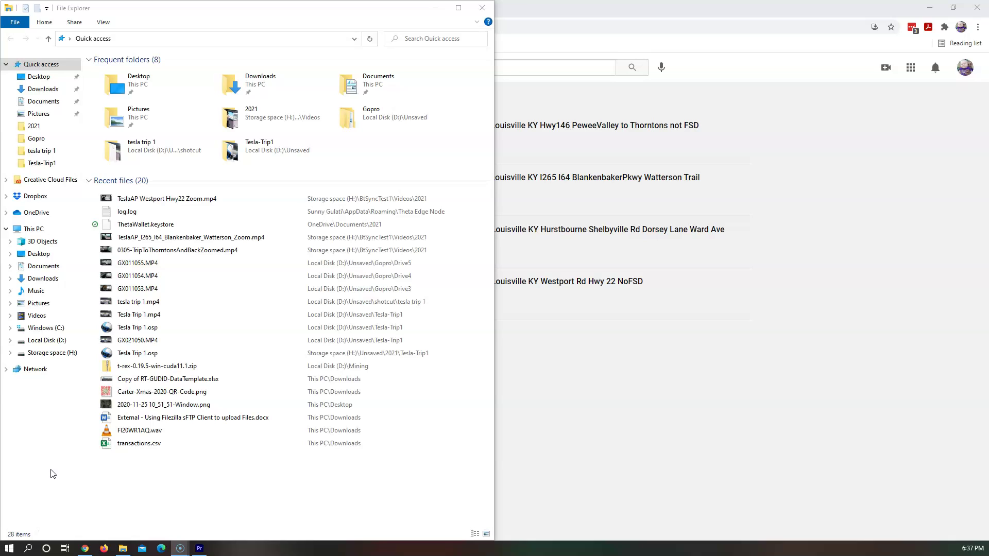
pyautogui.click(56, 291)
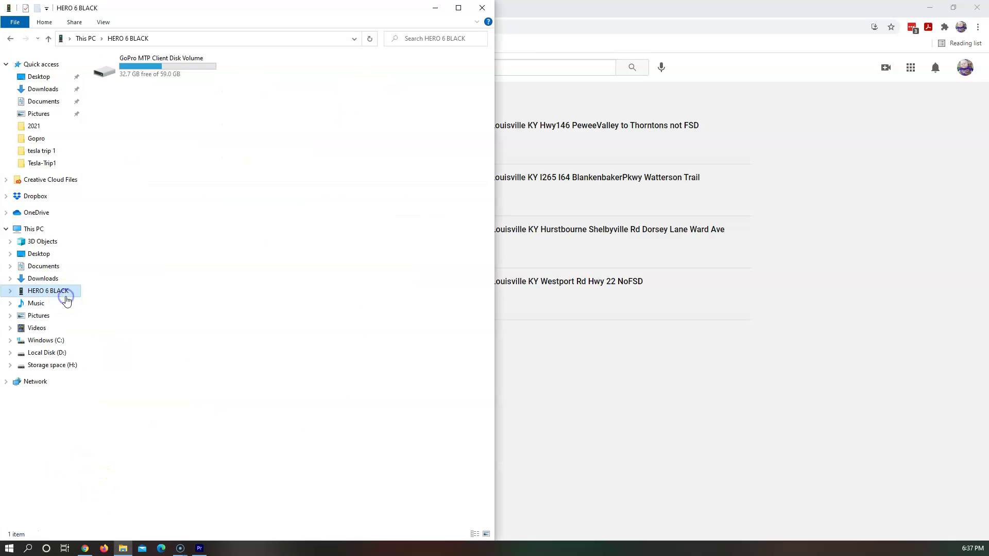
pyautogui.doubleClick(150, 69)
pyautogui.doubleClick(117, 66)
pyautogui.doubleClick(119, 65)
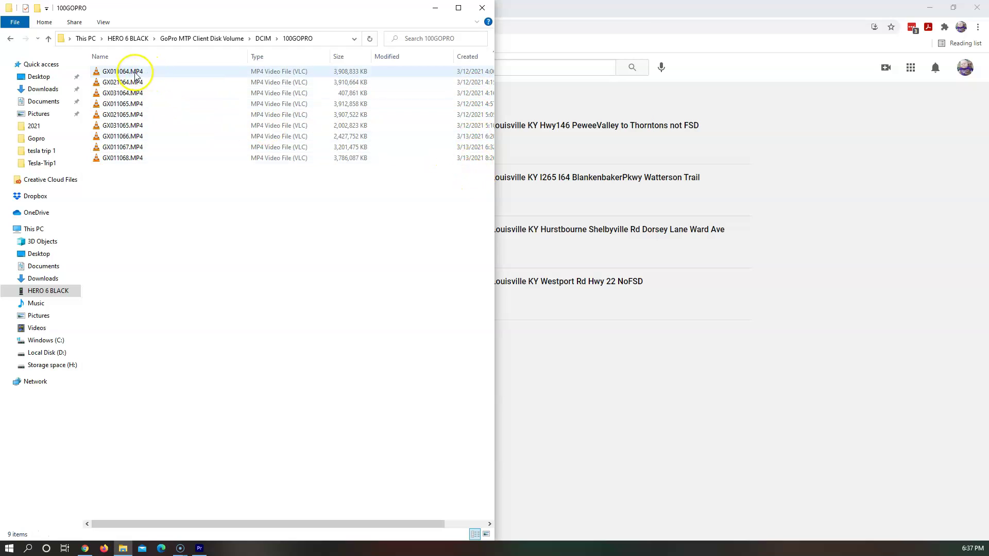
pyautogui.click(138, 138)
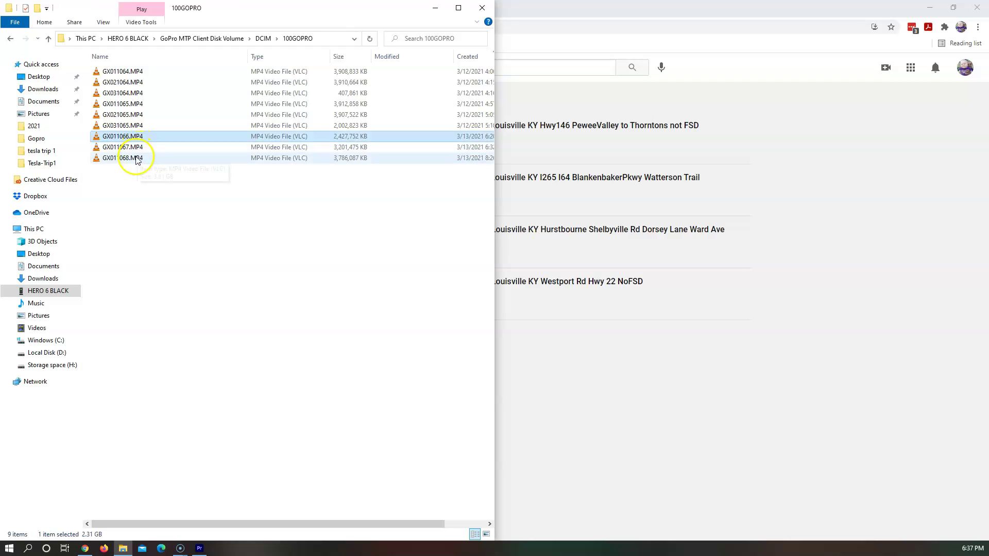
pyautogui.keyDown('shift'); pyautogui.click(136, 156); pyautogui.keyUp('shift')
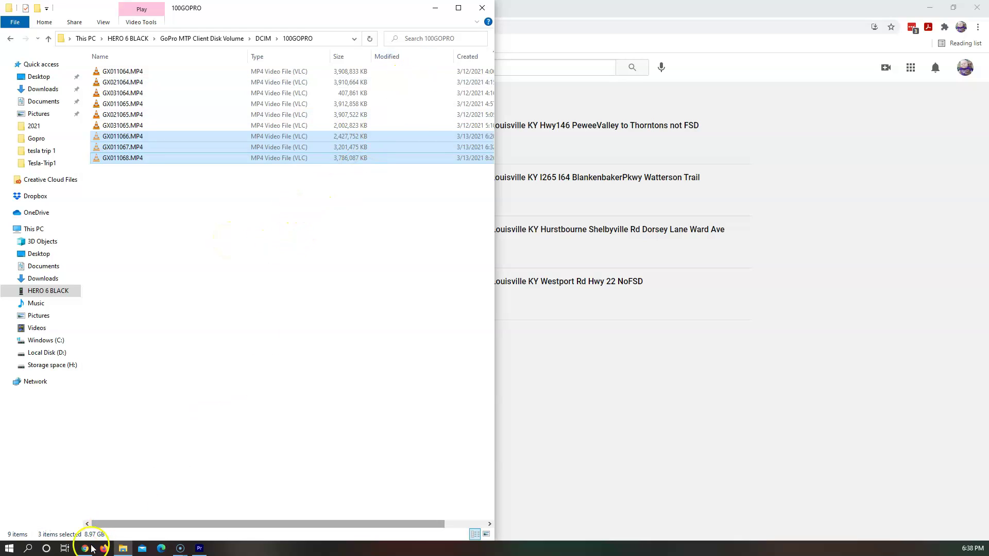
# In a second Explorer window, navigate to D:\Unsaved\Gopro
pyautogui.click(125, 550)
pyautogui.rightClick(126, 551)
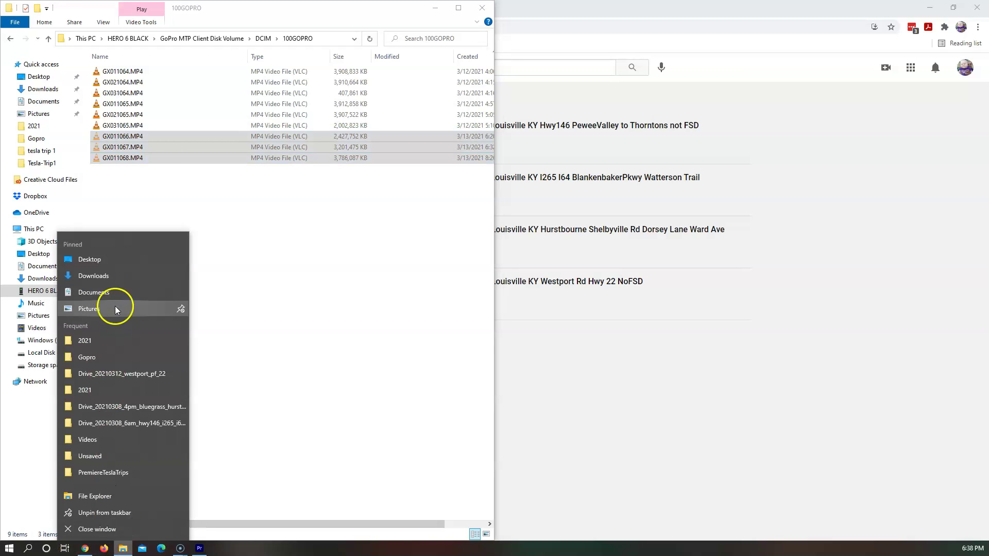
pyautogui.click(107, 496)
pyautogui.click(372, 376)
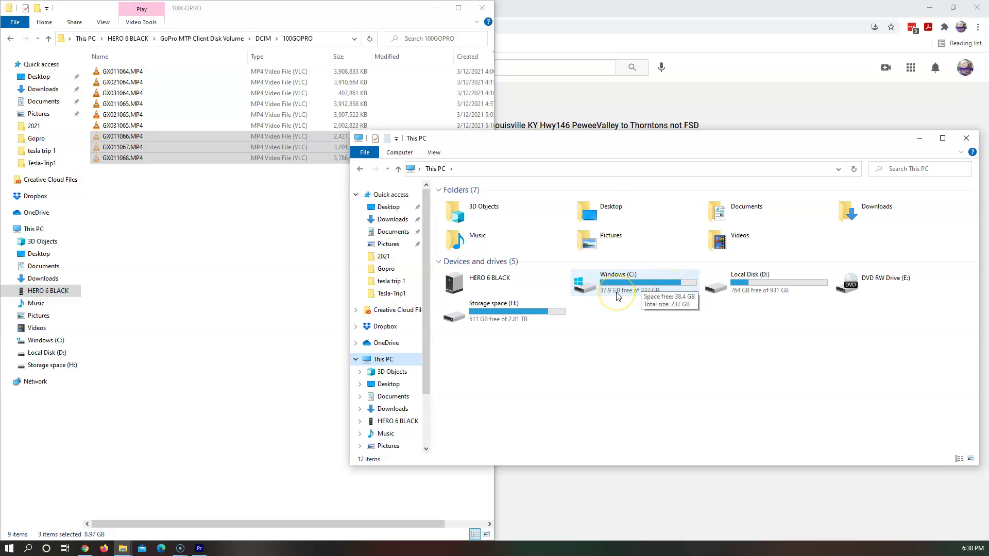
pyautogui.click(761, 278)
pyautogui.doubleClick(760, 278)
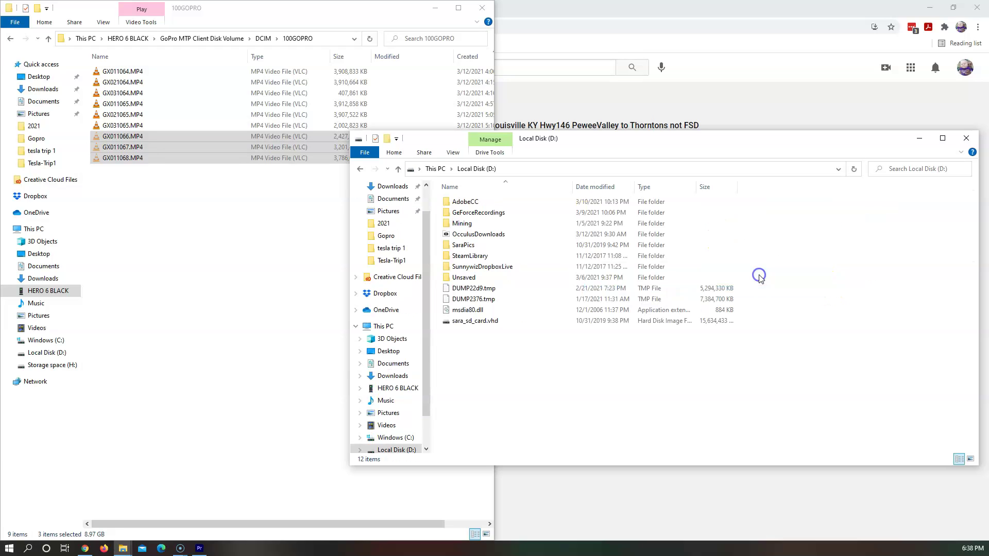
pyautogui.doubleClick(470, 279)
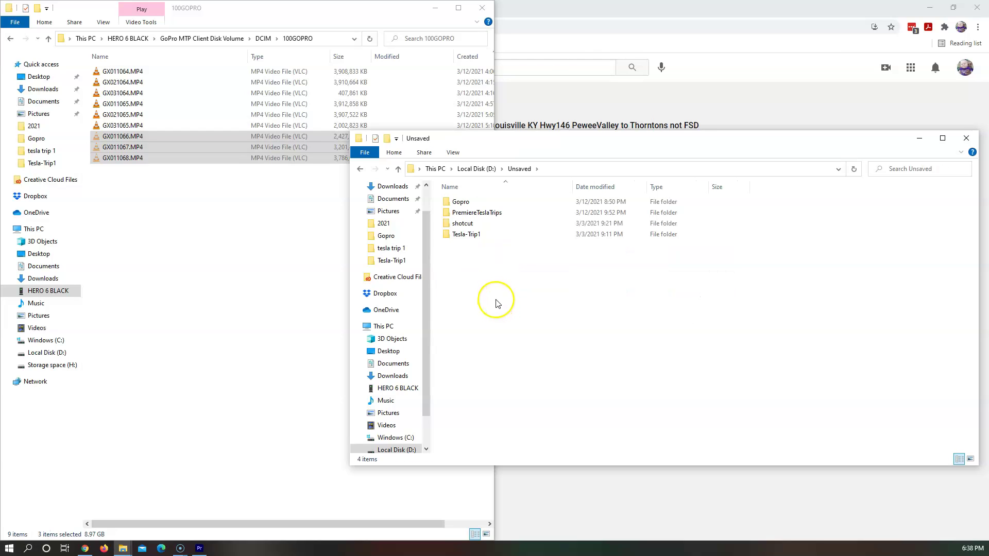
pyautogui.doubleClick(470, 206)
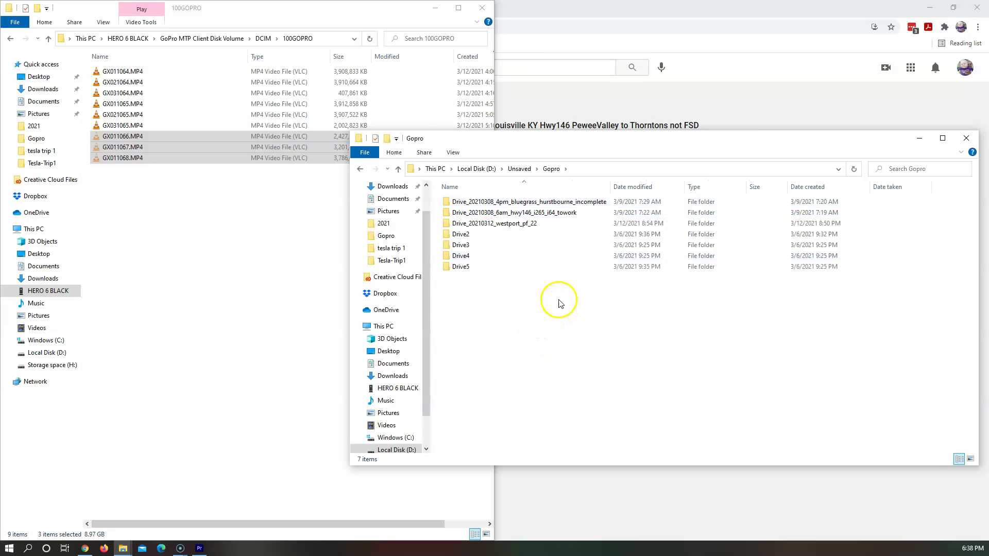
# Create the folder Drive_22_Floydsburg_146 there and paste the three clips into it
pyautogui.rightClick(487, 293)
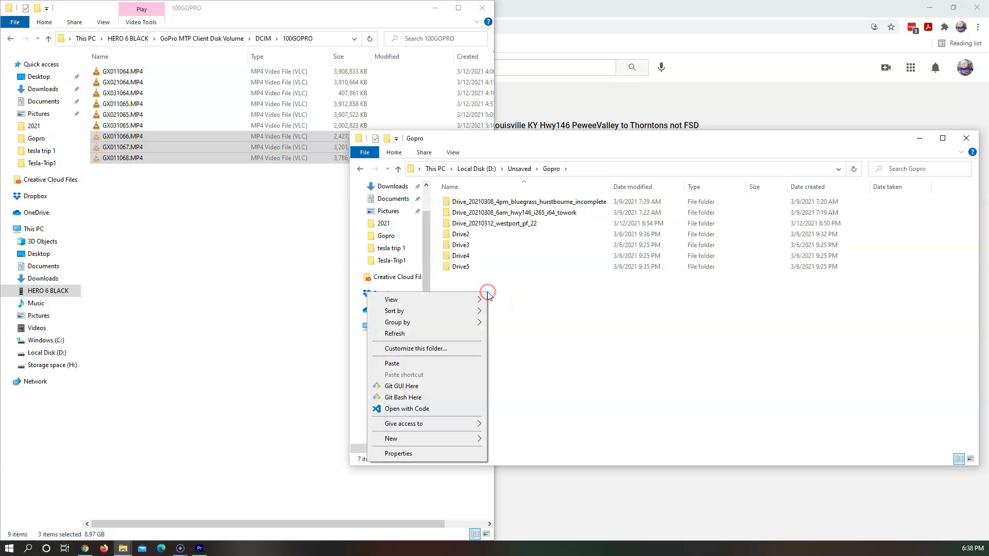
pyautogui.click(440, 438)
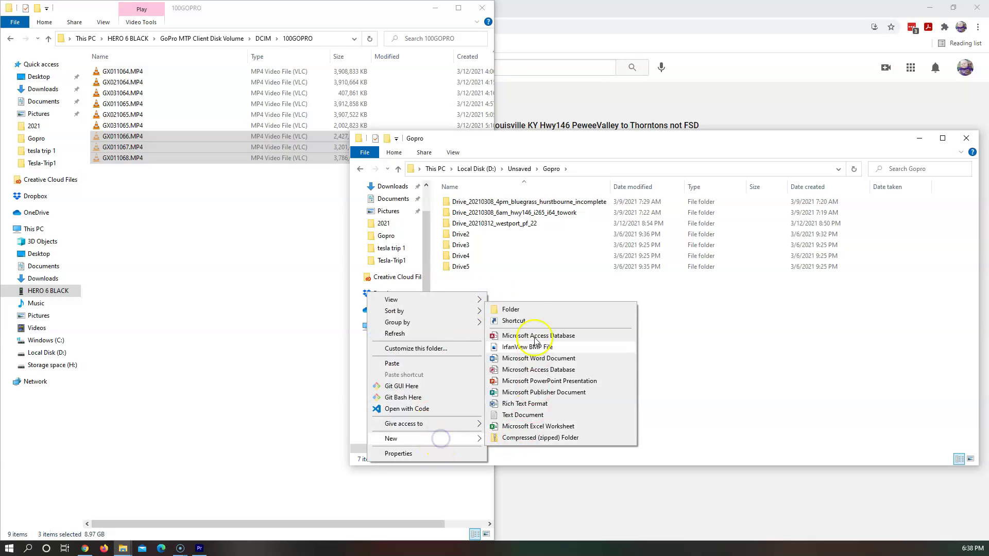
pyautogui.click(525, 309)
pyautogui.write('Drive_146_Floydsburg')
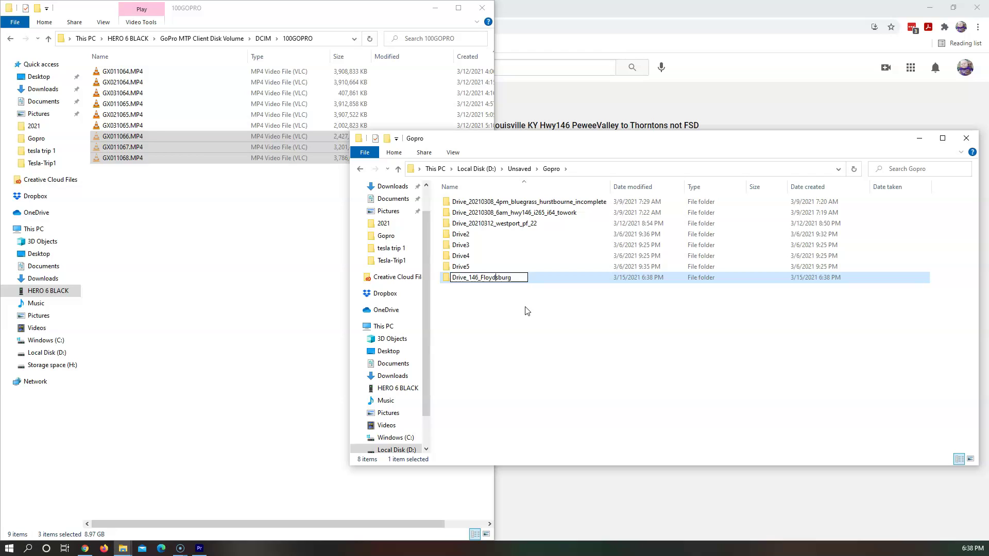
pyautogui.press('BackSpace')
pyautogui.press('BackSpace')
pyautogui.press('BackSpace')
pyautogui.write('22_14')
pyautogui.press('Return')
pyautogui.press('Return')
pyautogui.hotkey('ctrl', 'v')
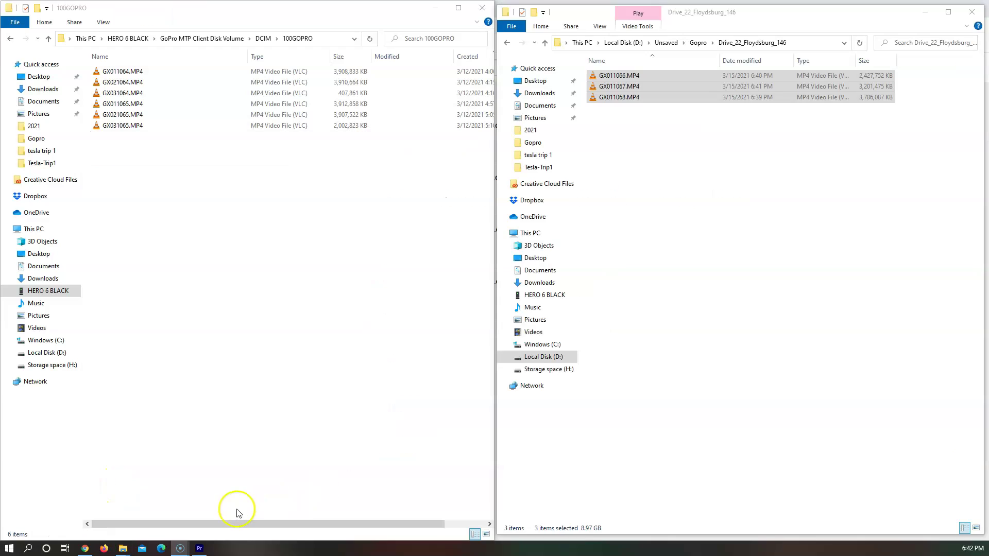
# Create a new project named TeslaTripN, checking its scratch disk locations before confirming
pyautogui.click(199, 548)
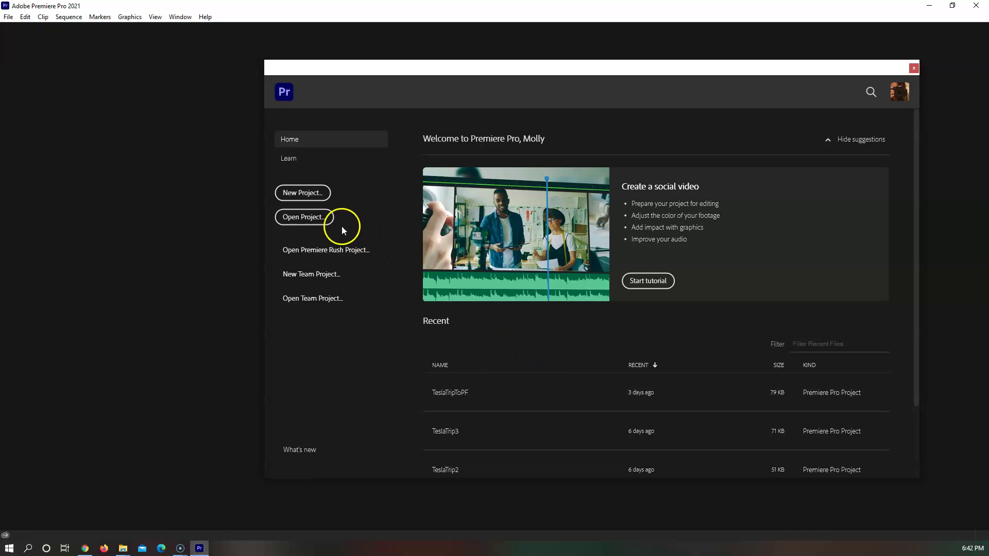
pyautogui.click(303, 192)
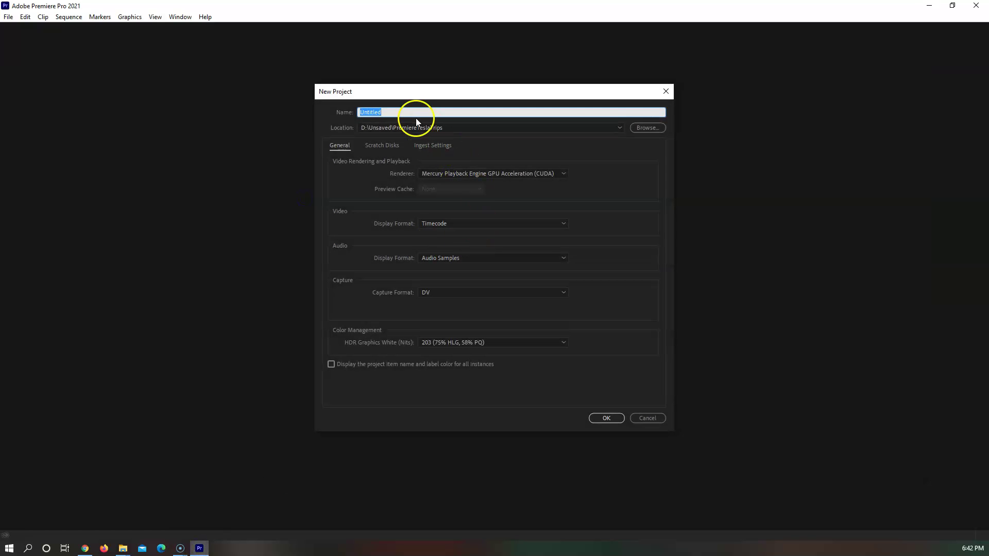
pyautogui.write('TeslaTripN')
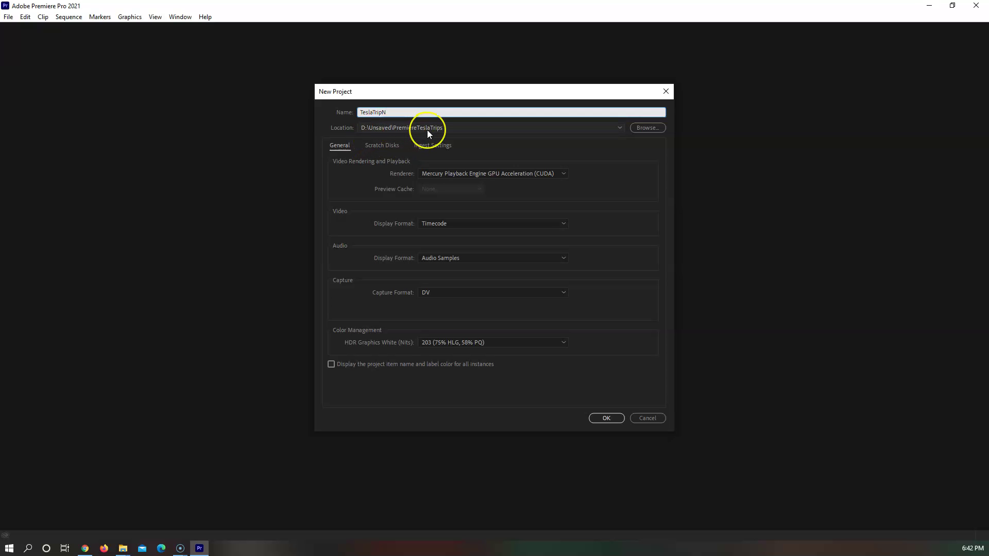
pyautogui.click(392, 149)
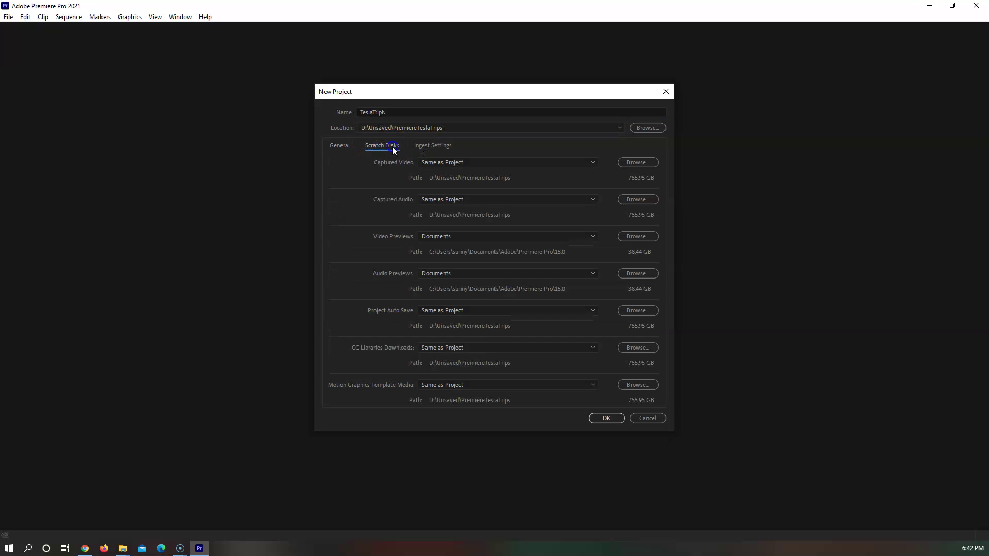
pyautogui.click(434, 149)
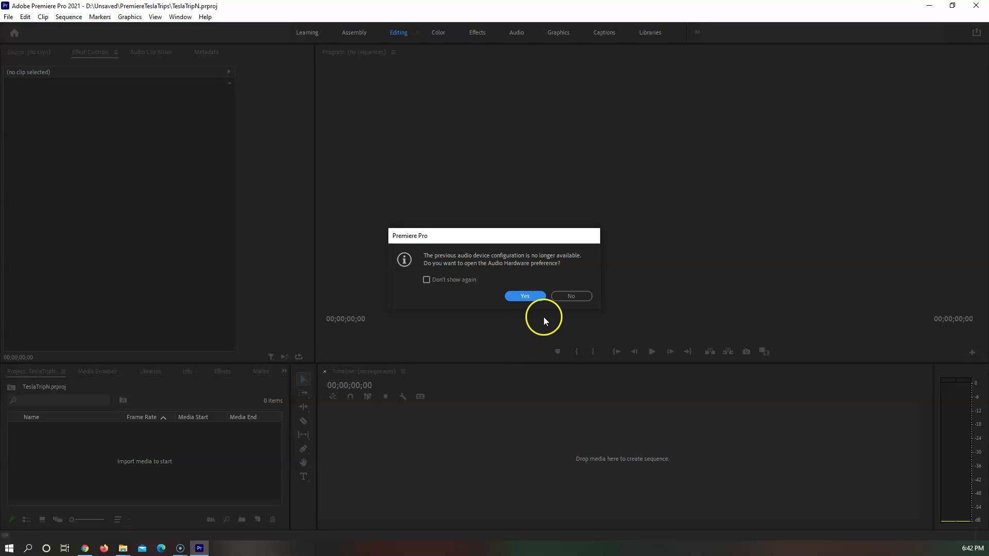
# In Audio Hardware, set input to Steam Streaming Microphone and output to LG ULTRAWIDE
pyautogui.click(528, 299)
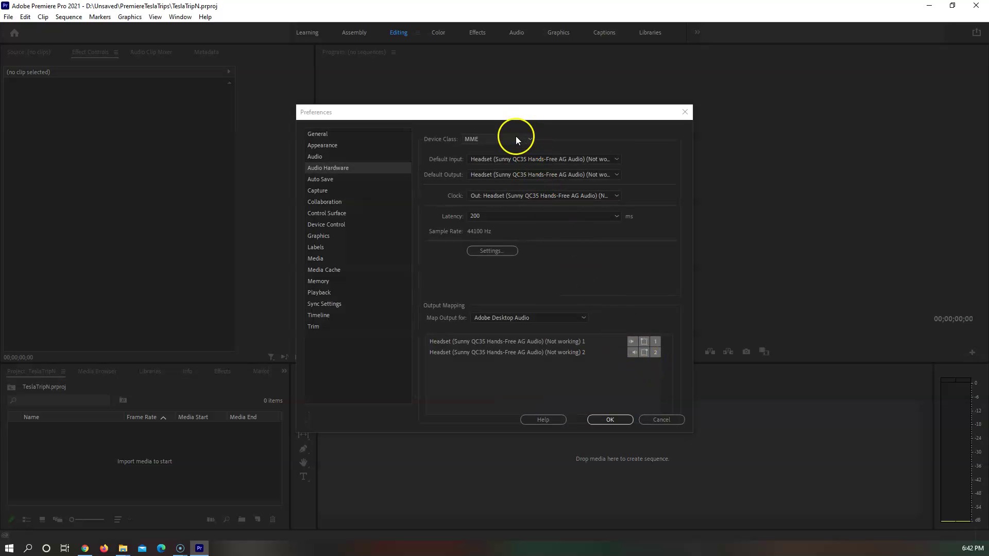
pyautogui.click(516, 164)
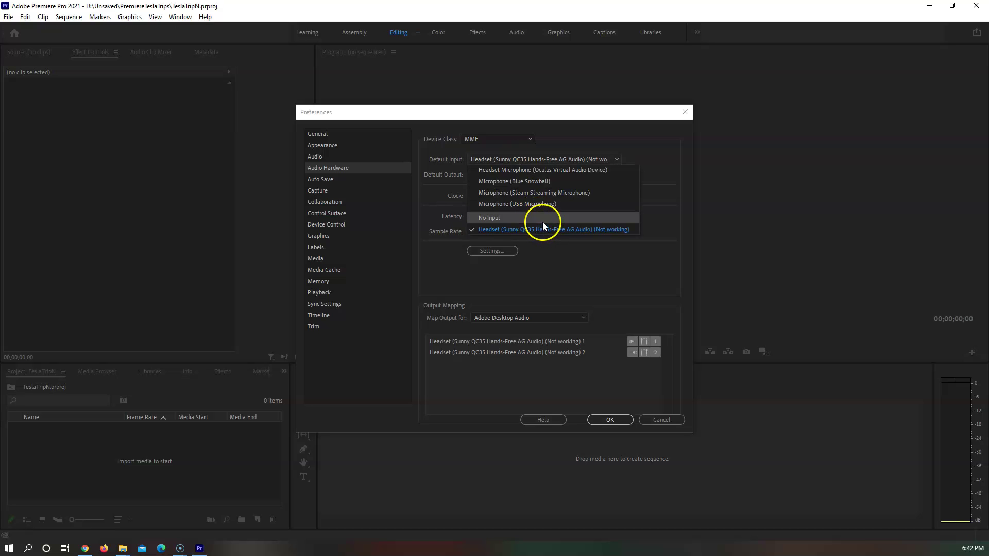
pyautogui.click(534, 180)
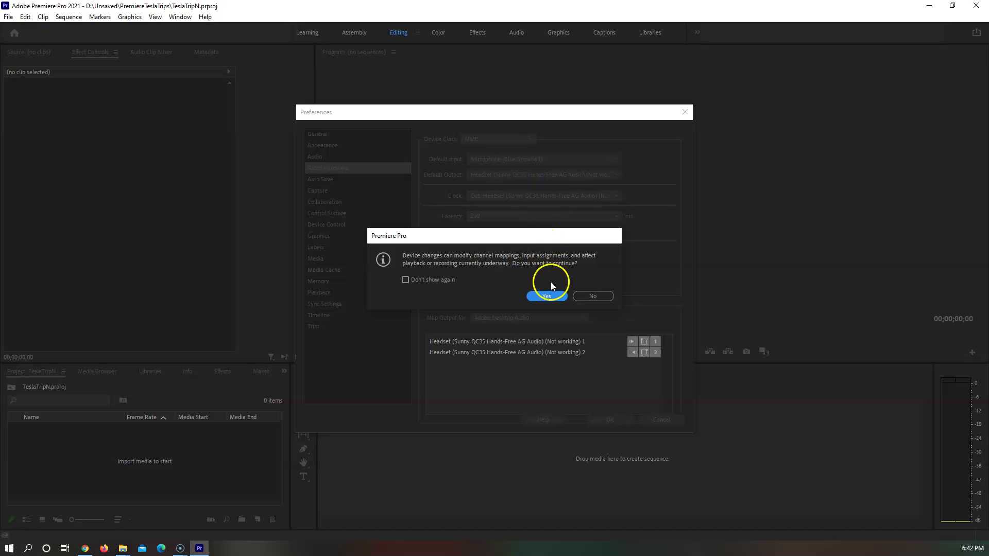
pyautogui.click(592, 297)
pyautogui.click(534, 159)
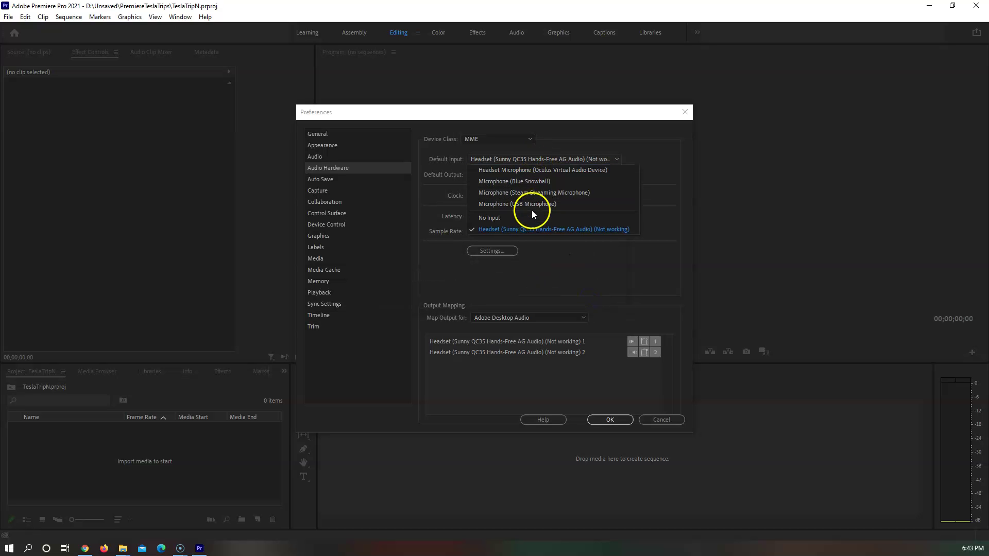
pyautogui.click(528, 193)
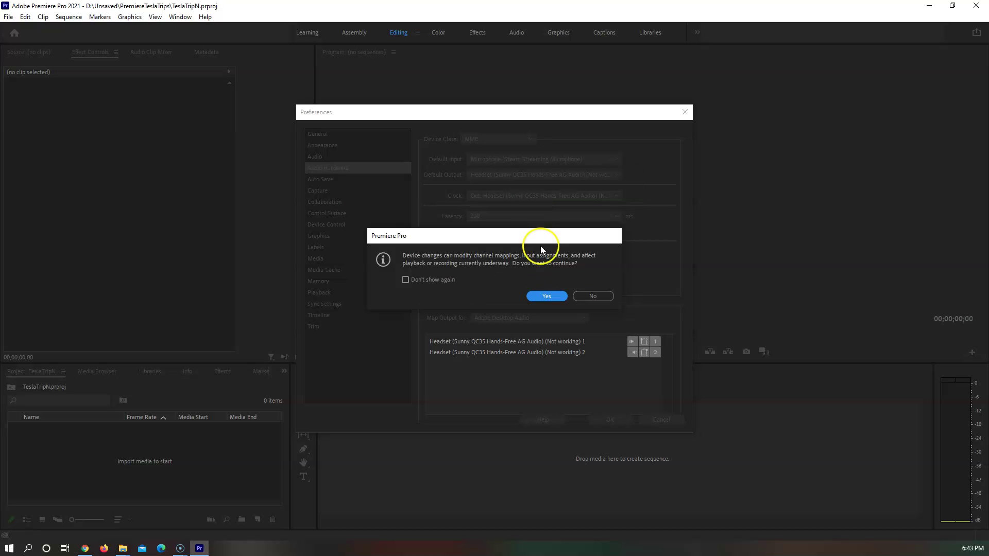
pyautogui.click(540, 296)
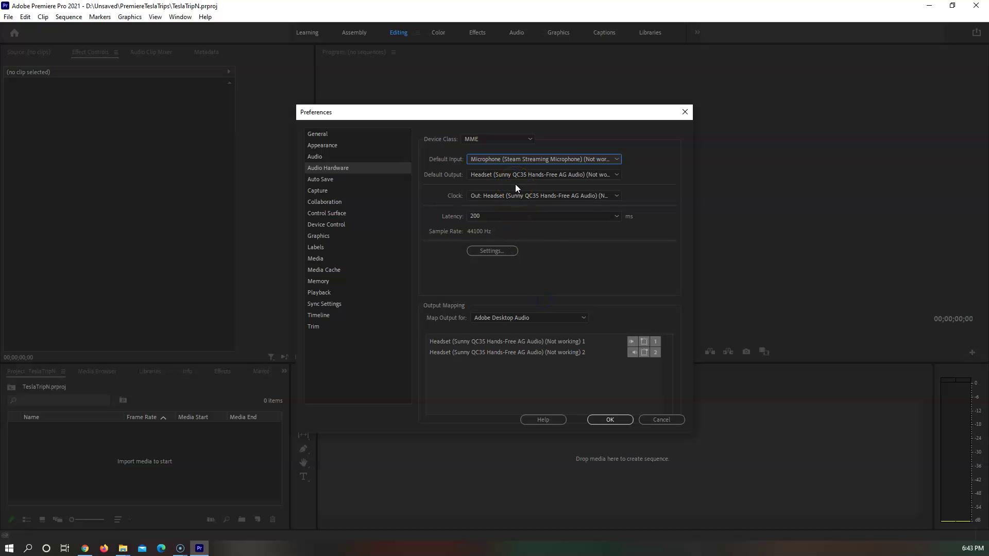
pyautogui.click(547, 178)
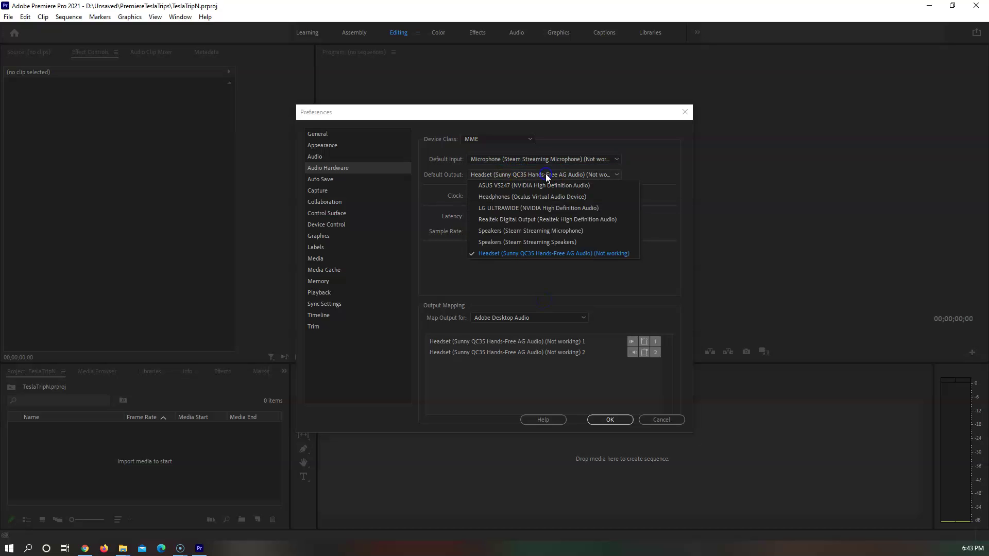
pyautogui.click(546, 213)
pyautogui.click(535, 293)
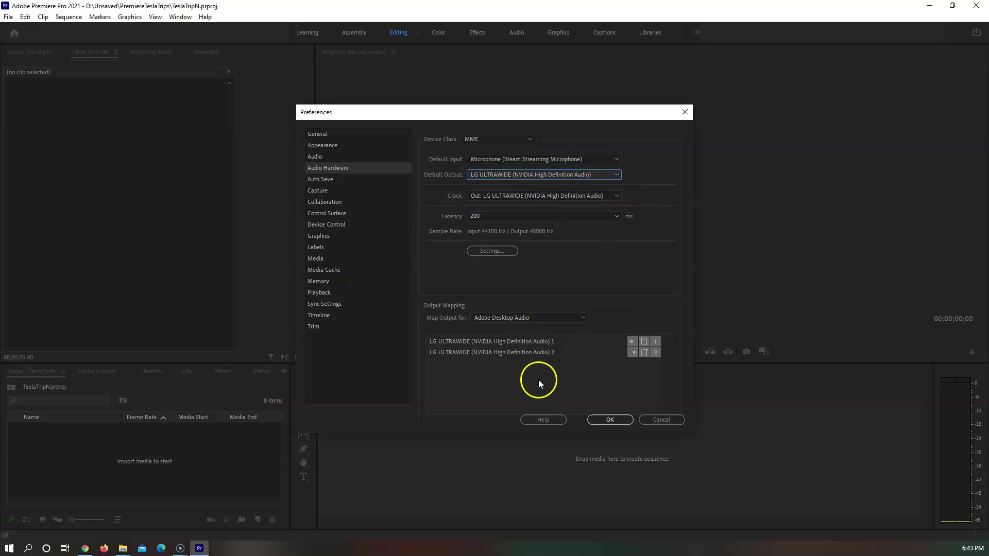
pyautogui.click(611, 419)
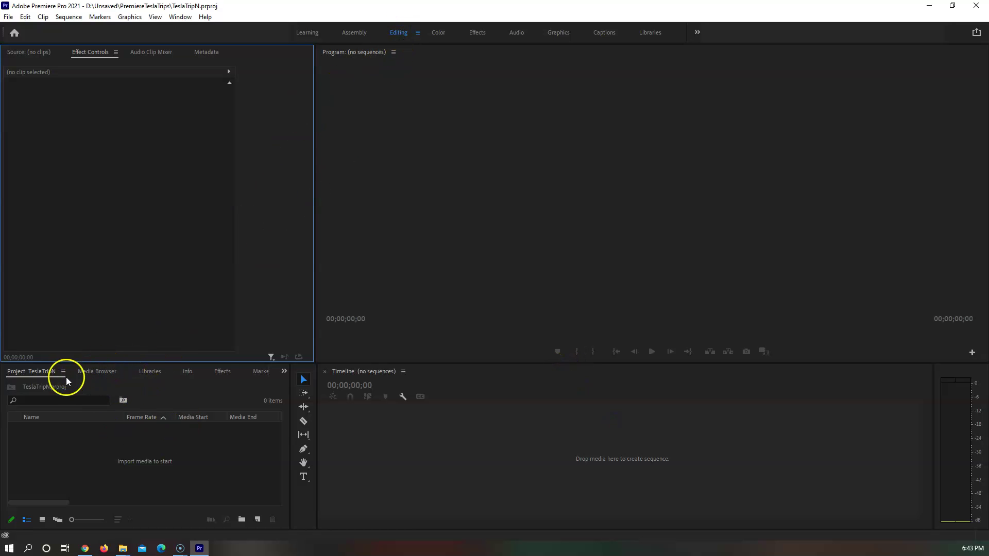
# Import GX011066–GX011068.MP4 from Drive_22_Floydsburg_146 via the Media Browser
pyautogui.click(96, 371)
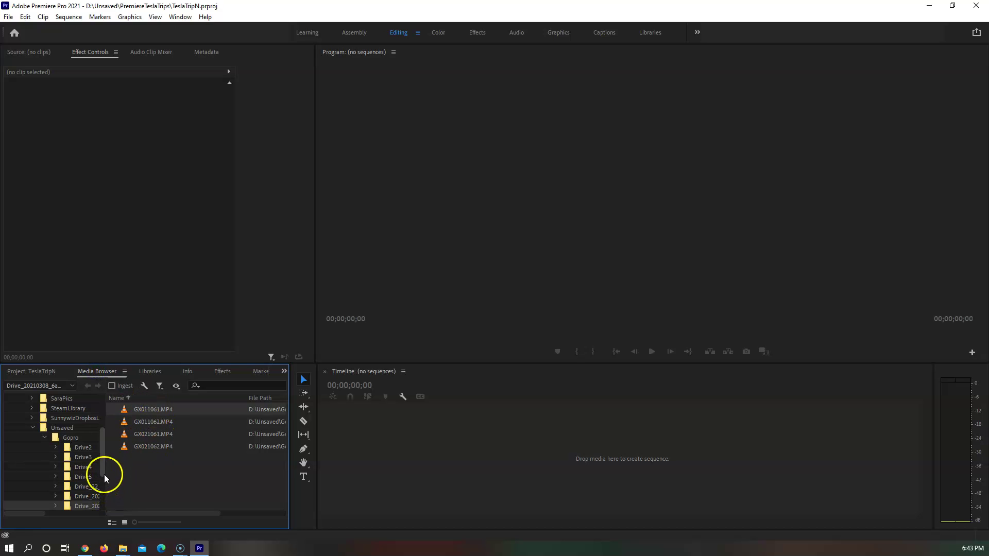
pyautogui.moveTo(105, 474); pyautogui.dragTo(139, 472)
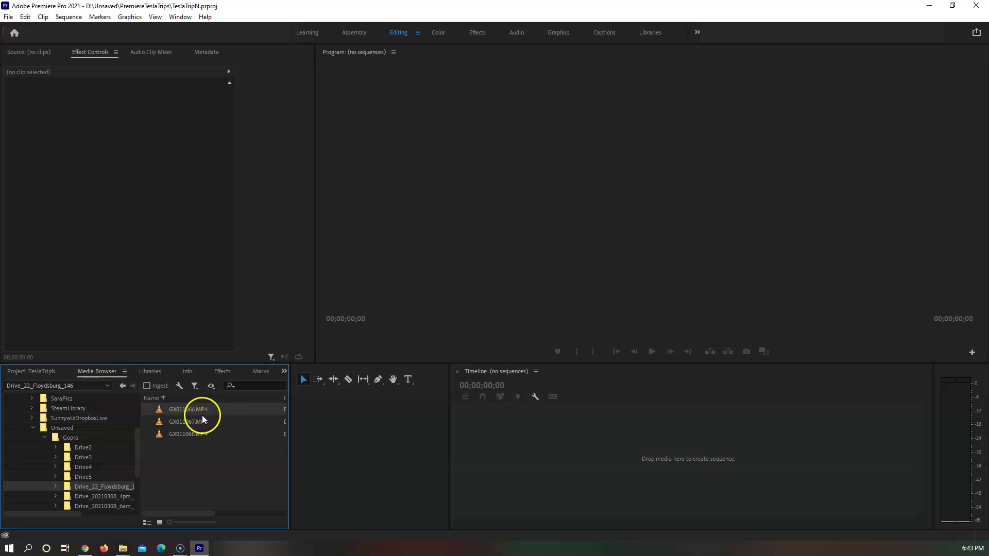
pyautogui.click(205, 410)
pyautogui.click(199, 434)
pyautogui.click(196, 409)
pyautogui.rightClick(197, 410)
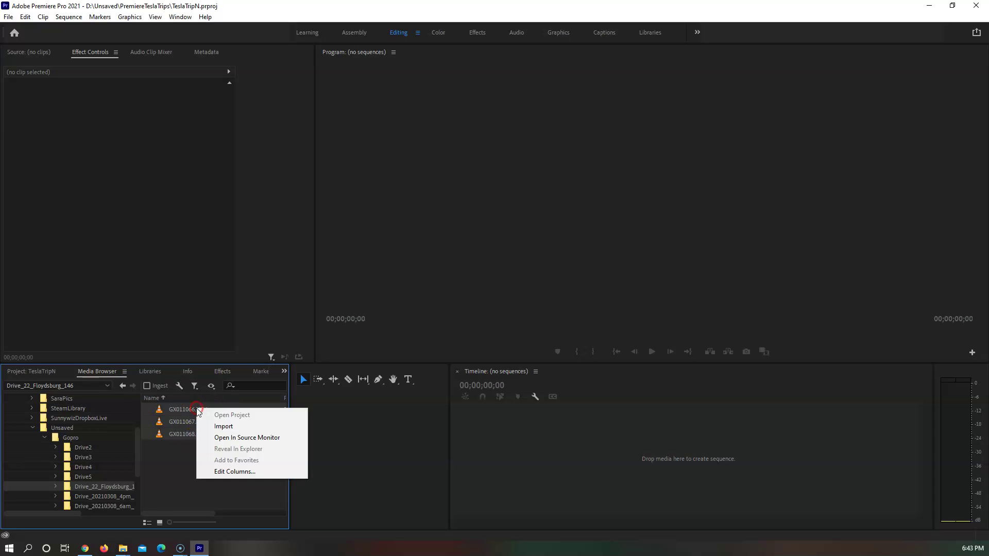
pyautogui.click(220, 426)
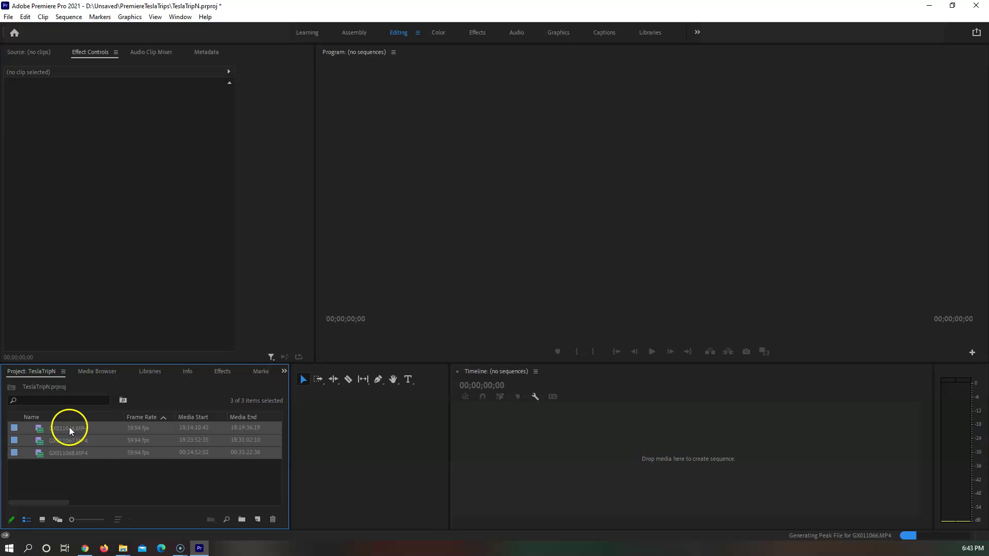
pyautogui.click(95, 474)
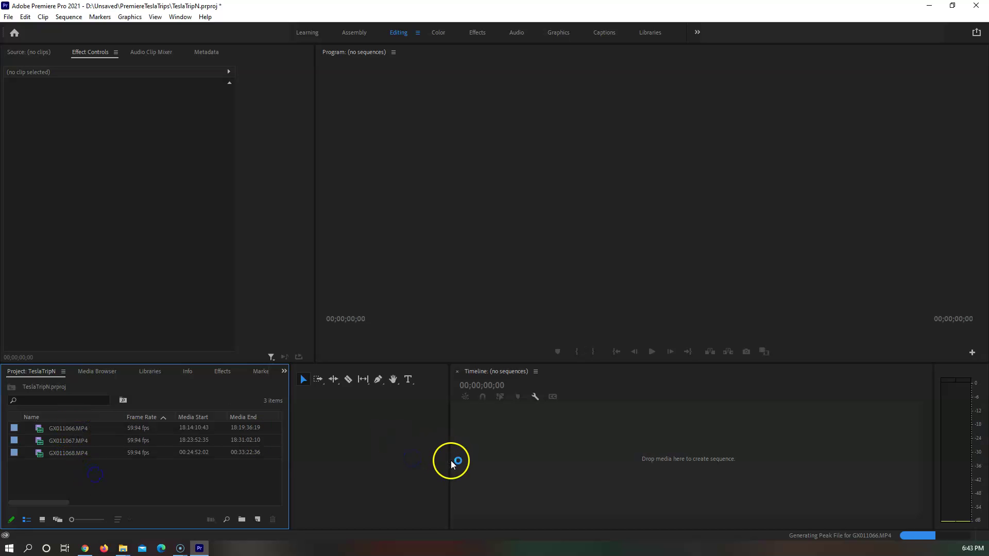
# Create a new sequence from clip GX011066.MP4
pyautogui.moveTo(449, 460); pyautogui.dragTo(316, 464)
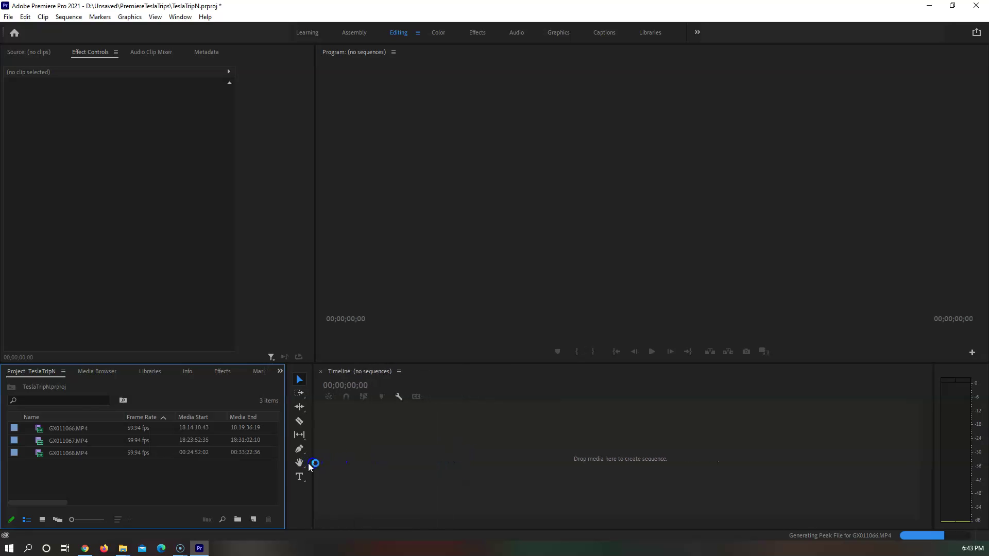
pyautogui.rightClick(73, 430)
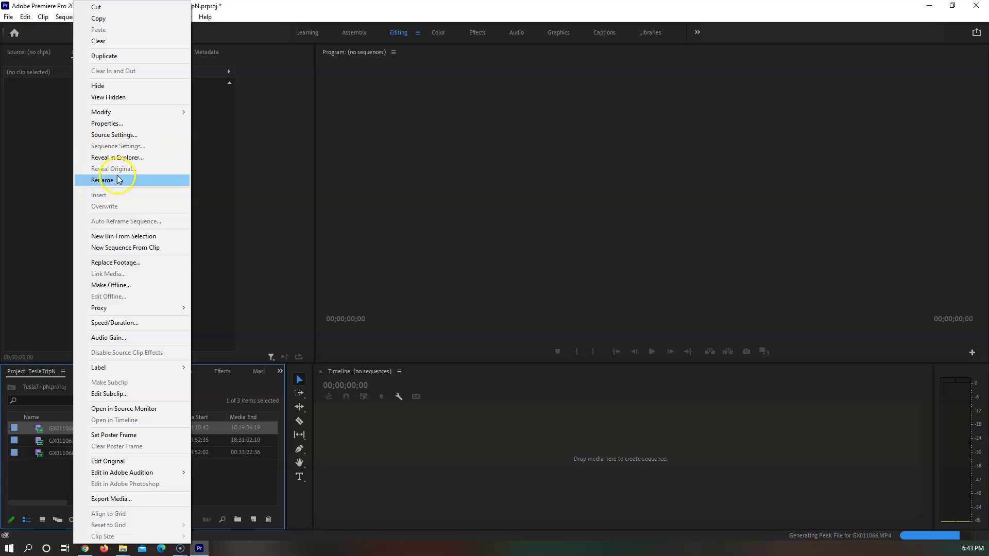
pyautogui.click(146, 251)
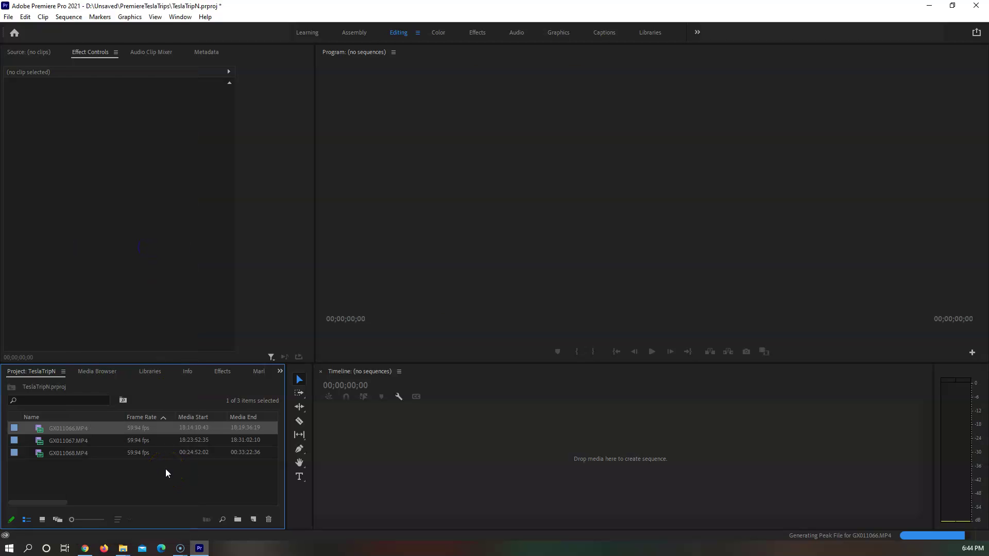
# Rename the sequence to 'TeslaAP 22 Floydsburg 146 Trim'
pyautogui.click(55, 429)
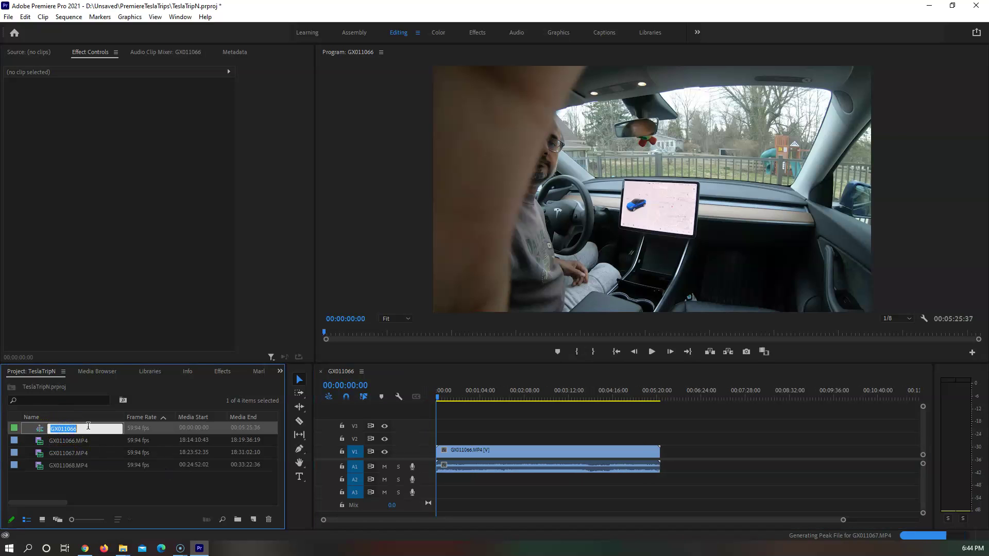
pyautogui.write('TeslaAP 22 Fl')
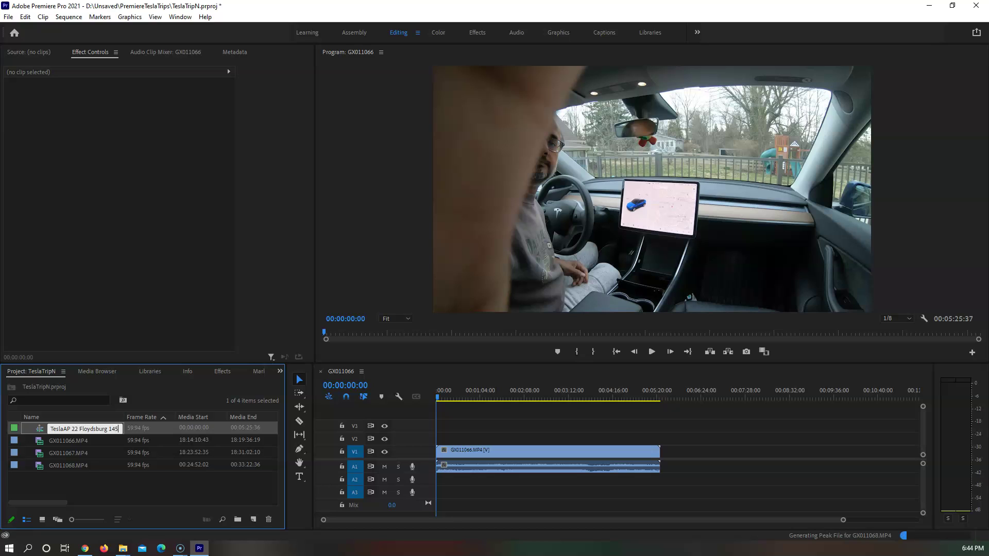
pyautogui.write('oydsburg 146 Trim')
pyautogui.press('Tab')
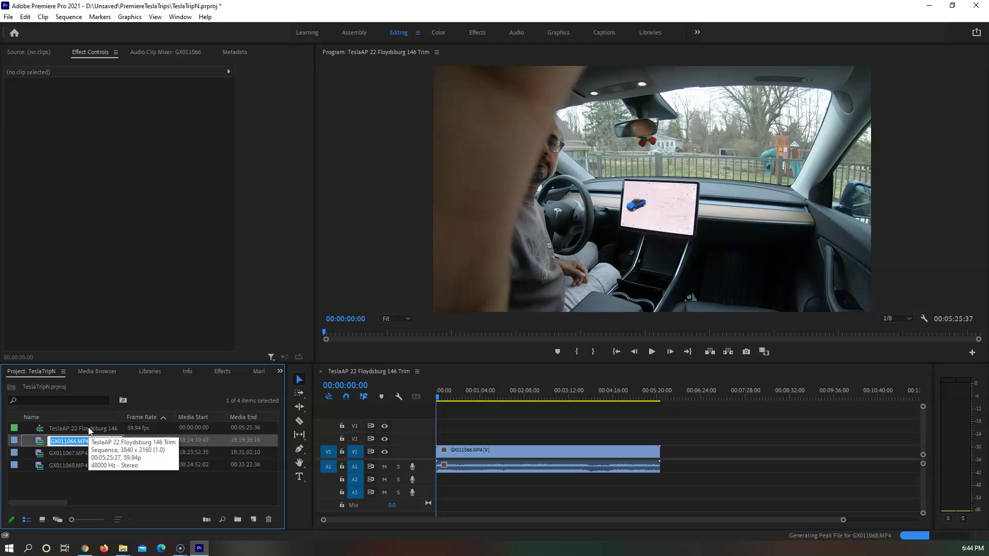
pyautogui.click(101, 487)
# Append GX011067 and GX011068 after GX011066 on the timeline and fit the sequence in view
pyautogui.click(95, 457)
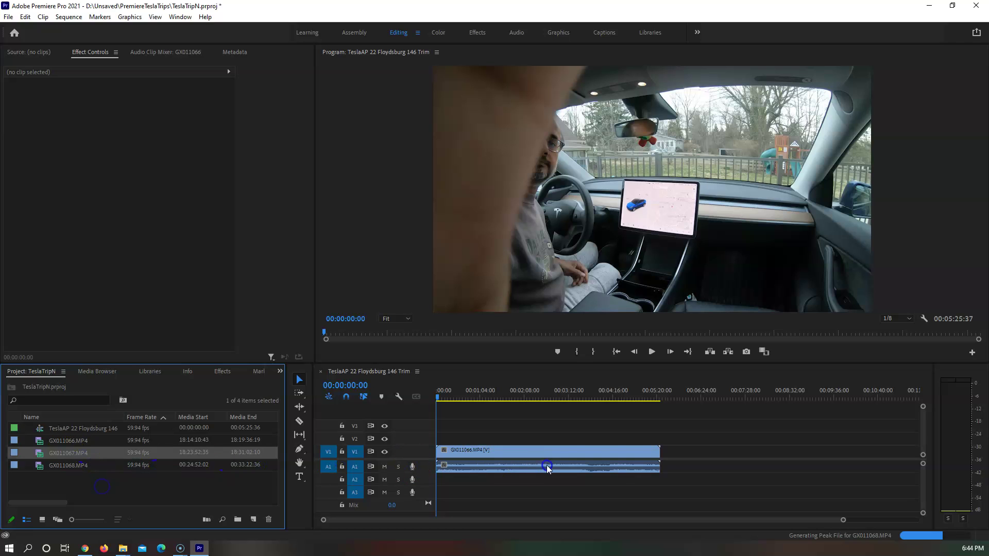
pyautogui.moveTo(582, 466); pyautogui.dragTo(663, 480)
pyautogui.press('\\')
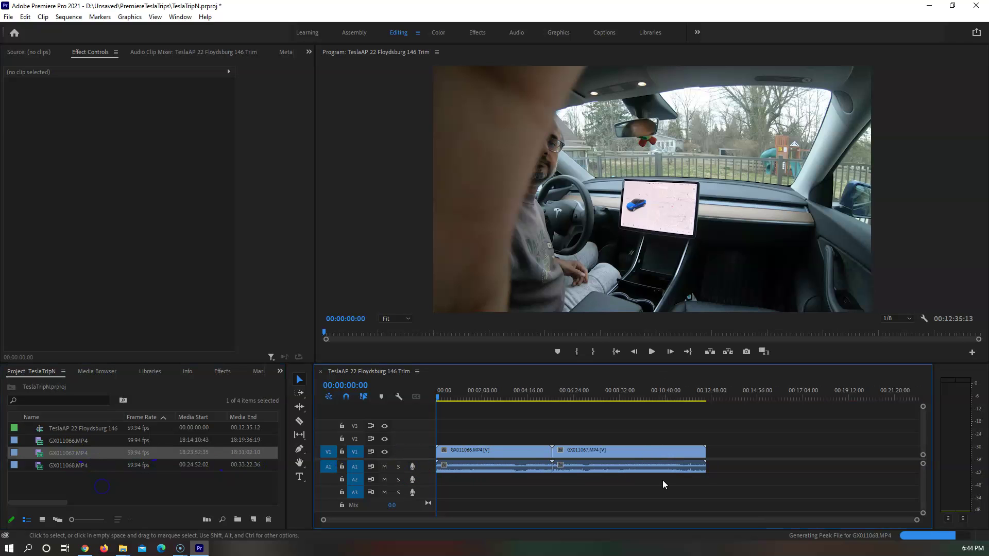
pyautogui.moveTo(77, 466); pyautogui.dragTo(907, 320)
pyautogui.click(909, 319)
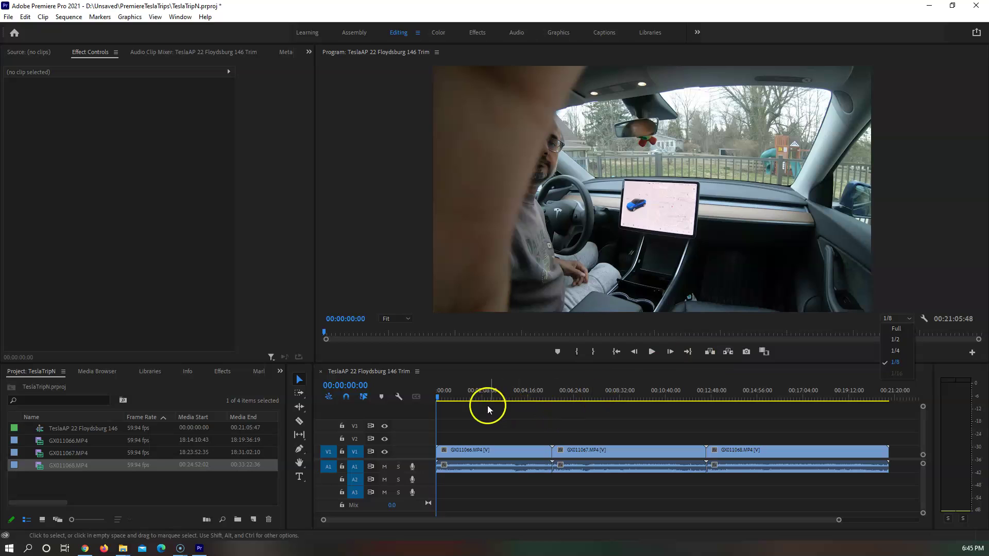
# Play the sequence from the start and stop at 00:00:25:01
pyautogui.click(577, 279)
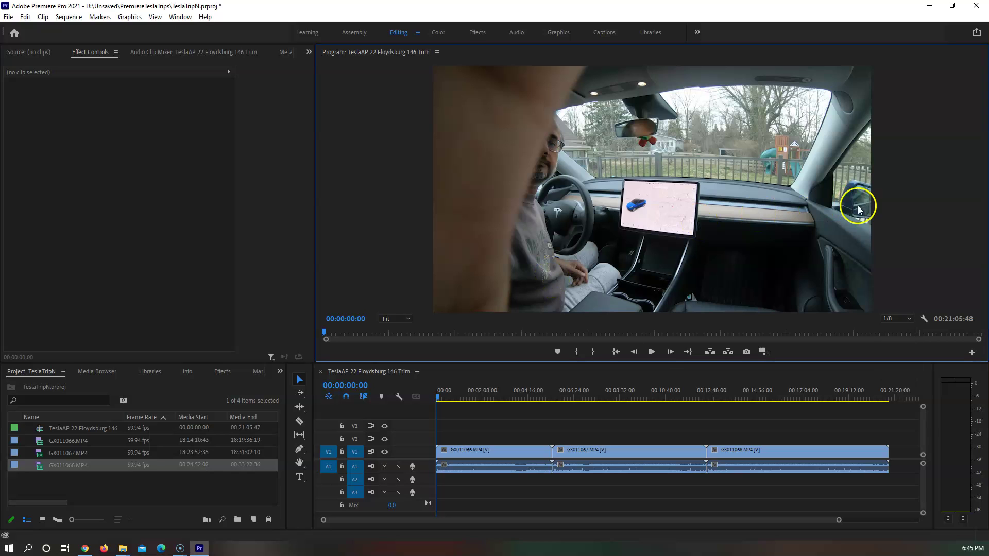
pyautogui.click(652, 352)
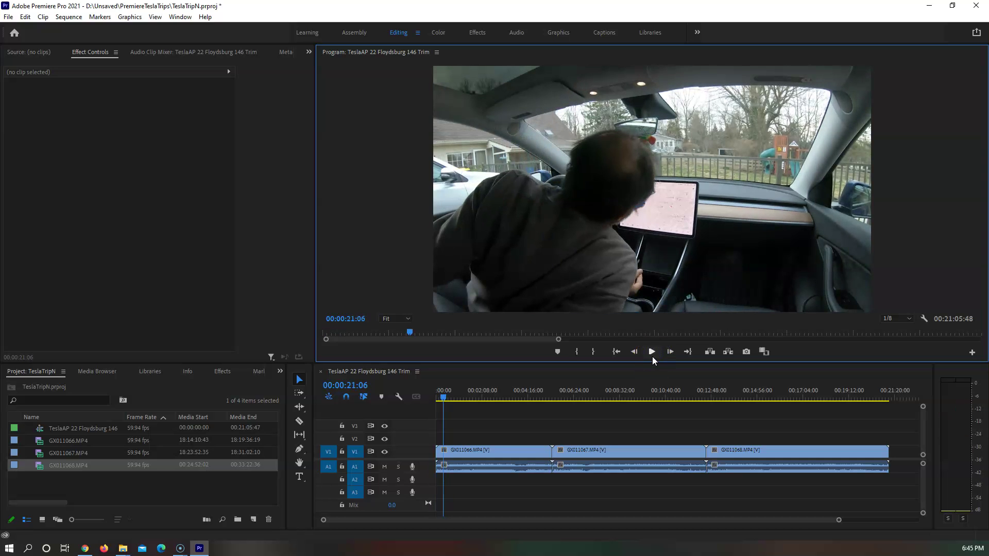
pyautogui.click(652, 357)
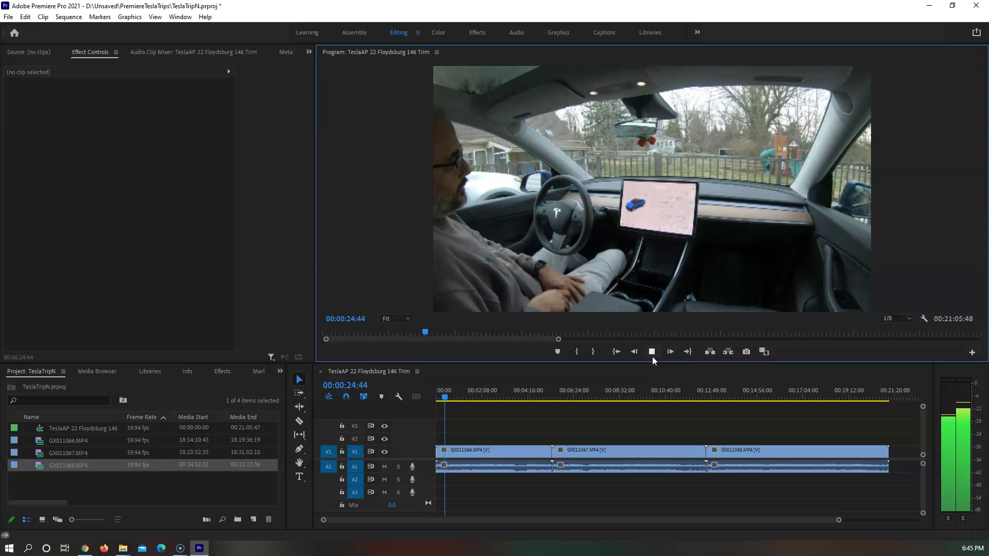
pyautogui.click(652, 357)
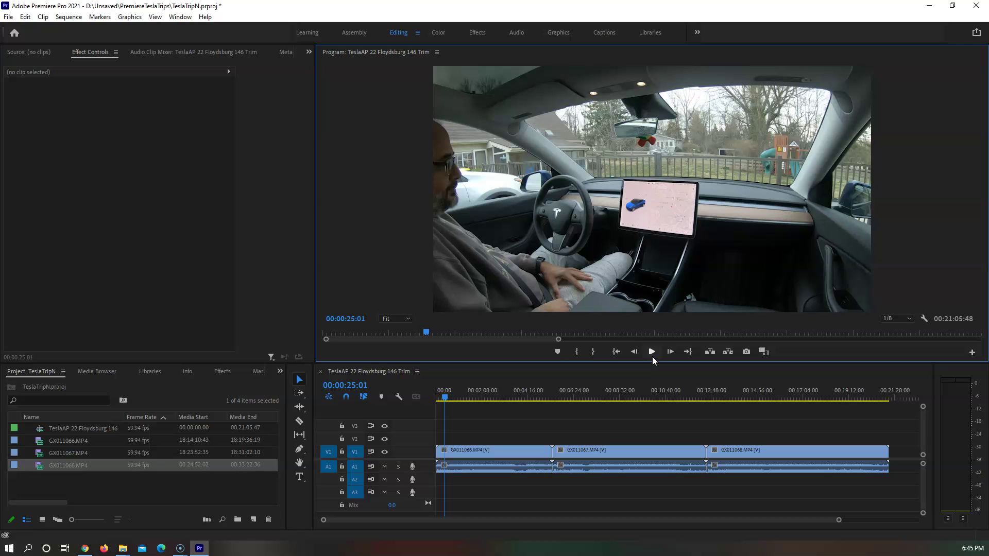
# Zoom the timeline, enlarge the A1 track, and split GX011066 at 00:00:25:01
pyautogui.click(490, 374)
pyautogui.press('-')
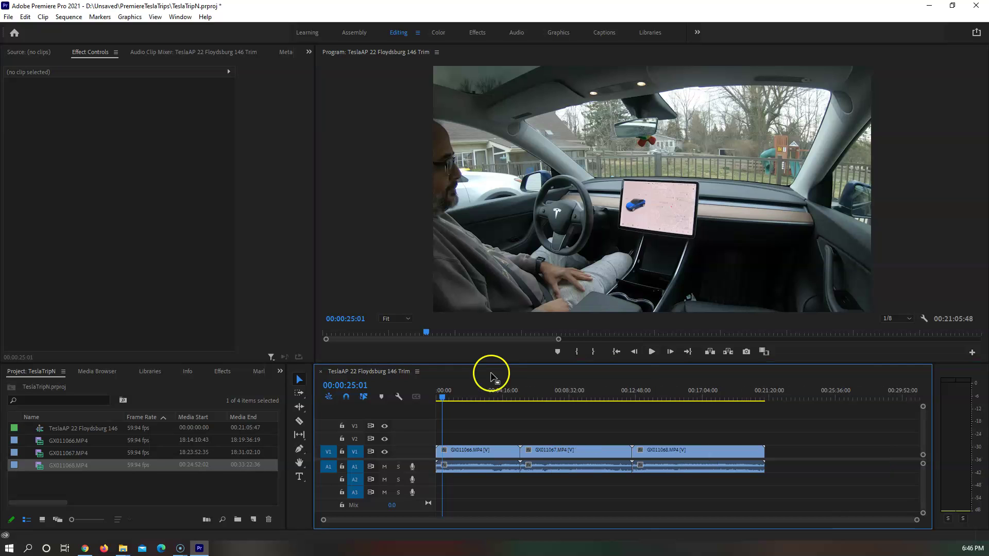
pyautogui.press('=')
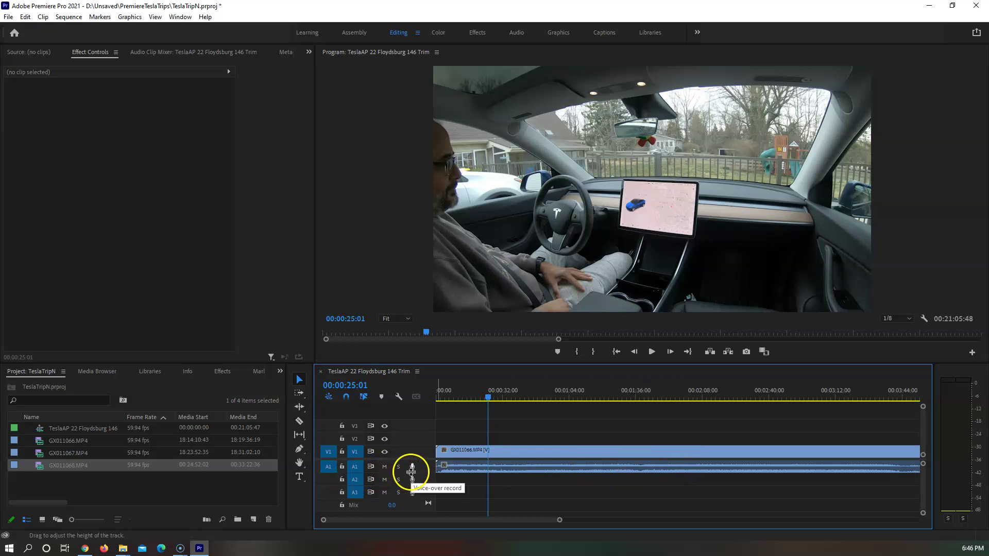
pyautogui.moveTo(411, 471); pyautogui.dragTo(413, 497)
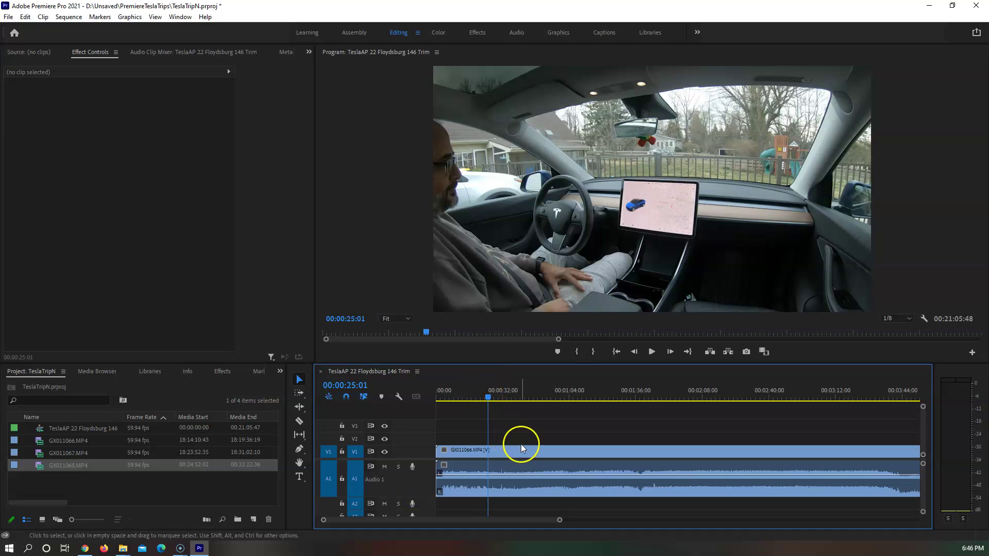
pyautogui.hotkey('ctrl', 'k')
# Split the clip again at 00:01:28:22
pyautogui.moveTo(488, 394); pyautogui.dragTo(645, 396)
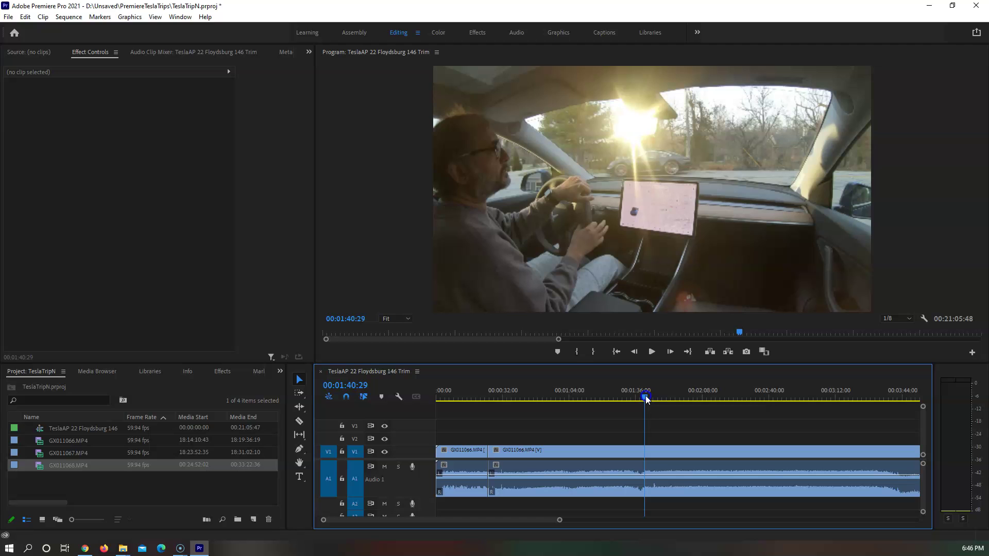
pyautogui.moveTo(645, 396); pyautogui.dragTo(620, 399)
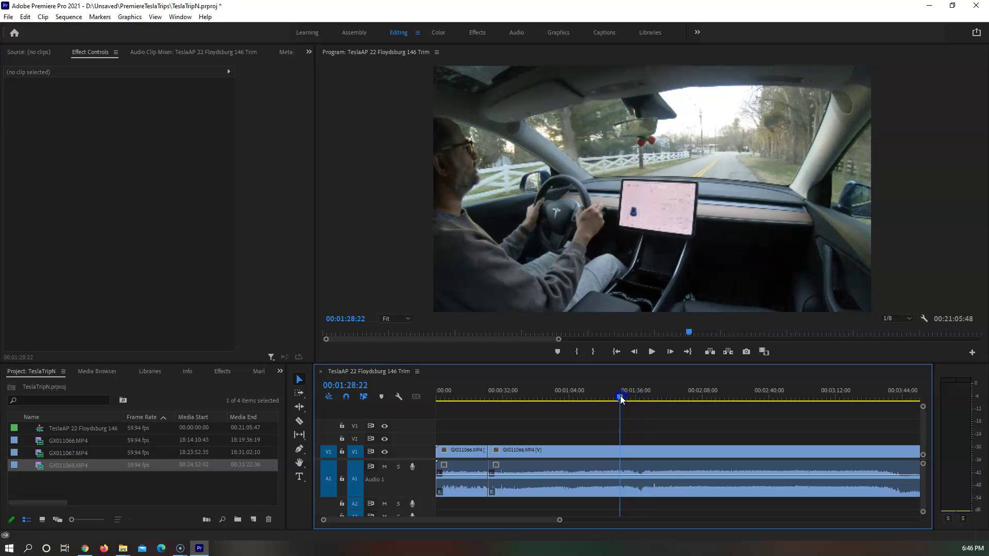
pyautogui.click(596, 434)
pyautogui.hotkey('ctrl', 'k')
pyautogui.rightClick(569, 454)
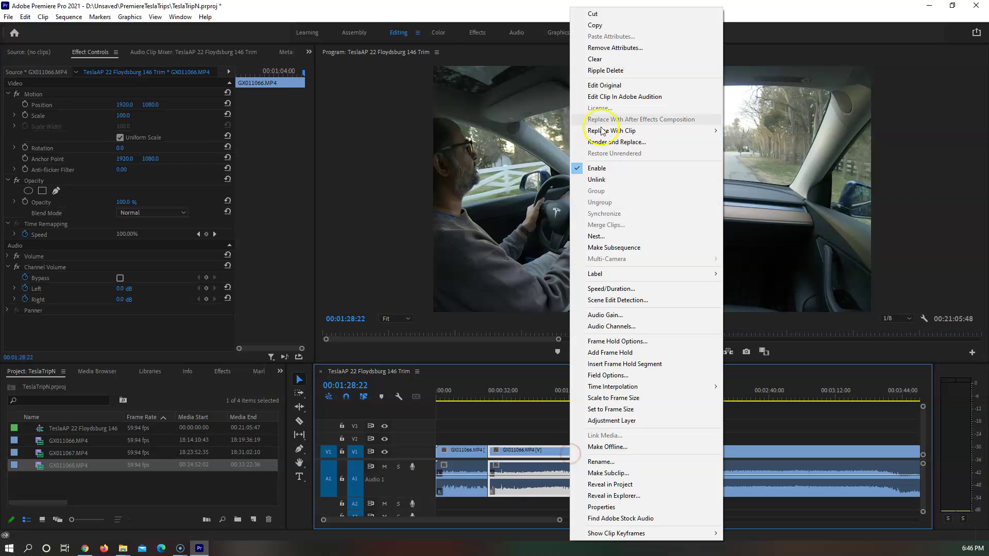
pyautogui.click(601, 72)
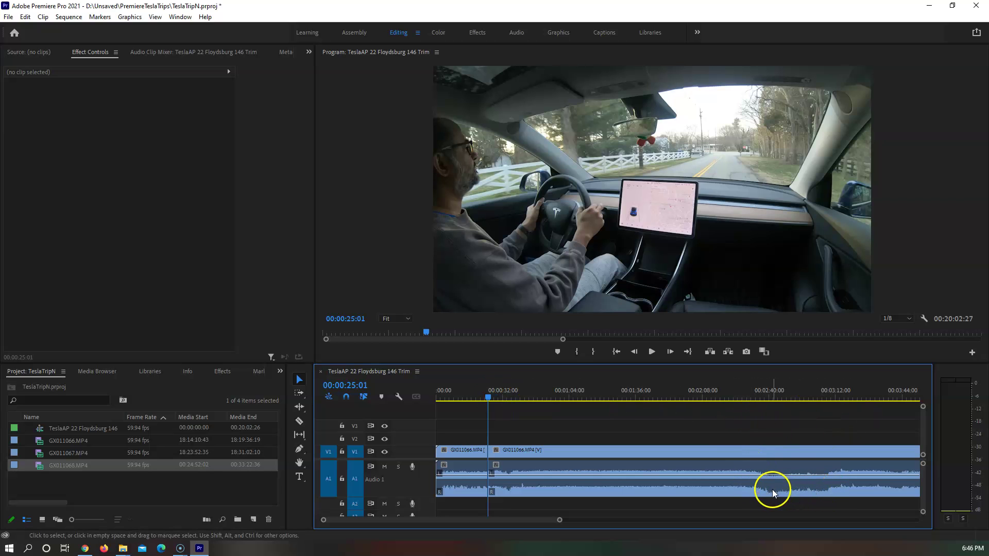
pyautogui.click(749, 400)
pyautogui.press('space')
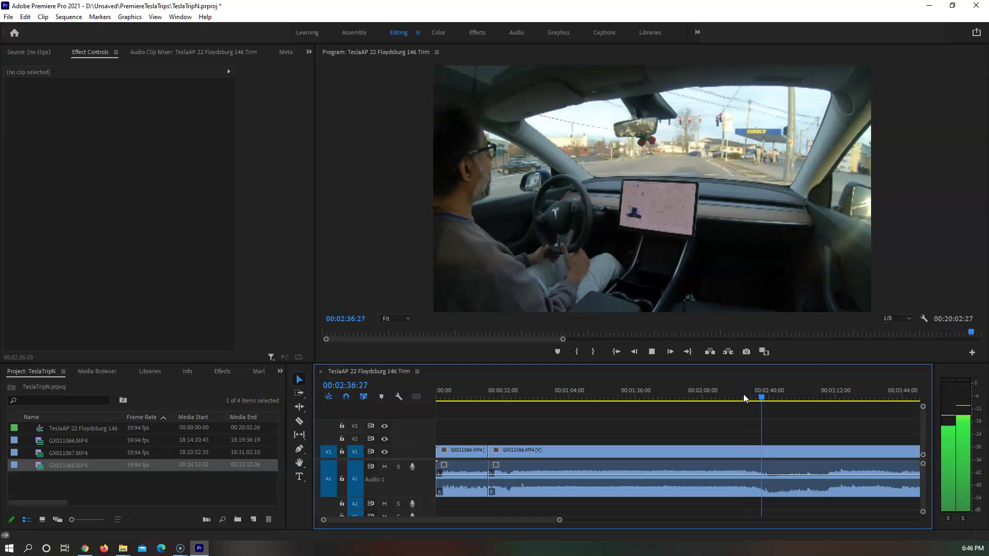
pyautogui.press('space')
pyautogui.hotkey('ctrl', 'k')
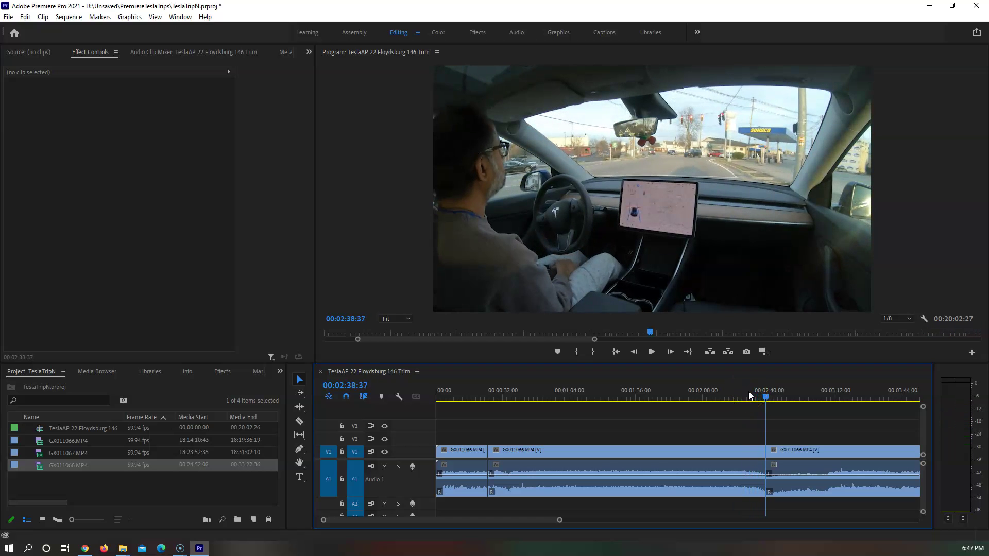
pyautogui.press('space')
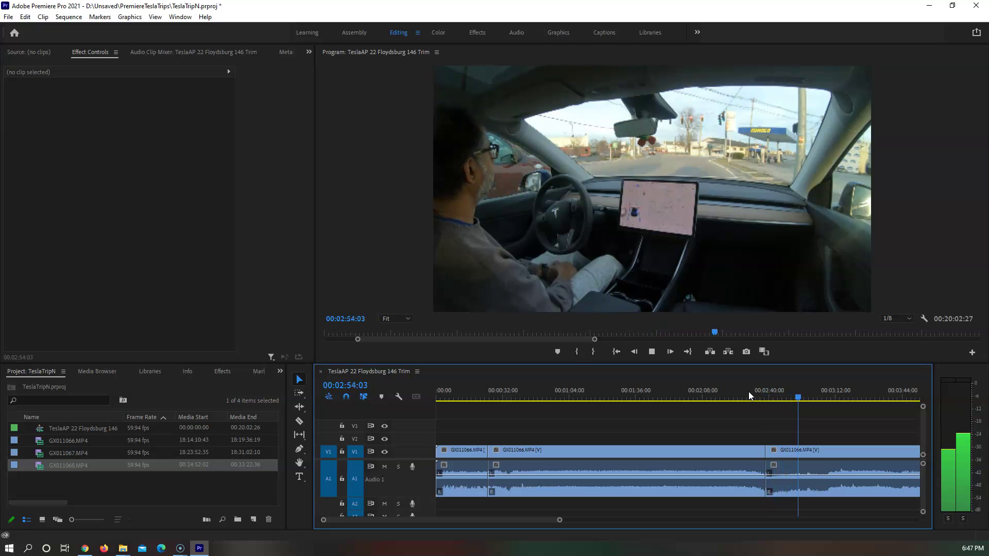
pyautogui.rightClick(802, 470)
pyautogui.click(772, 231)
pyautogui.press('Up')
pyautogui.press('space')
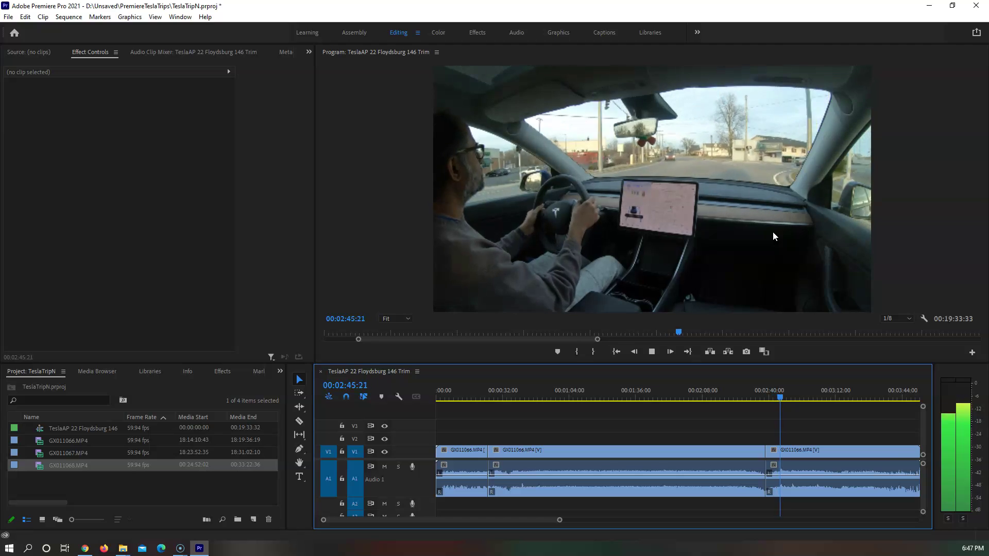
pyautogui.moveTo(515, 519); pyautogui.dragTo(559, 519)
pyautogui.moveTo(504, 390); pyautogui.dragTo(486, 395)
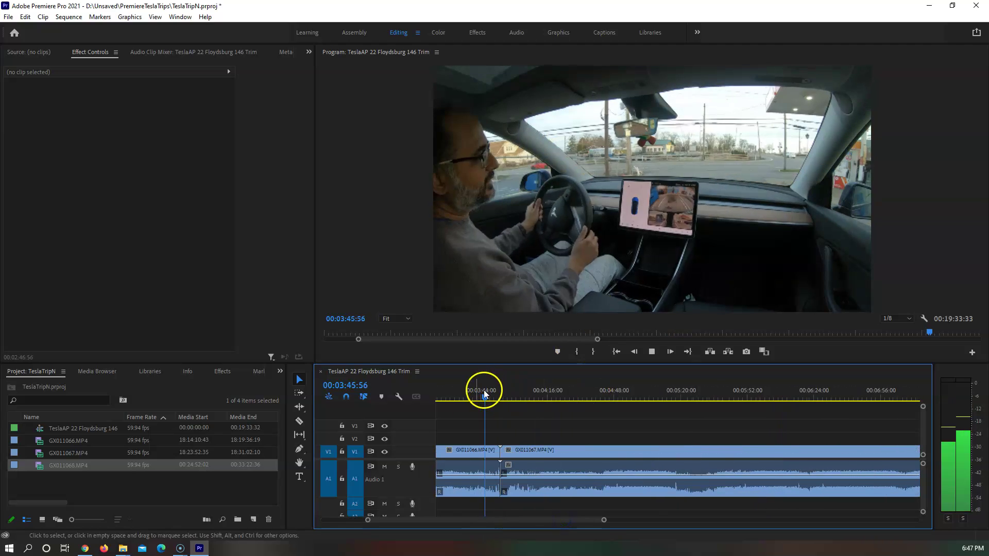
pyautogui.click(482, 397)
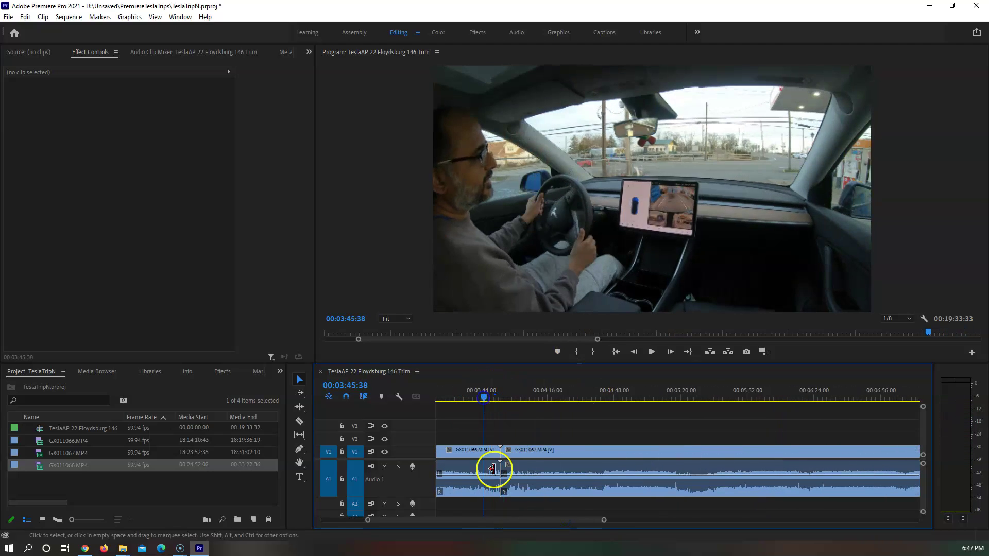
pyautogui.moveTo(571, 520); pyautogui.dragTo(497, 518)
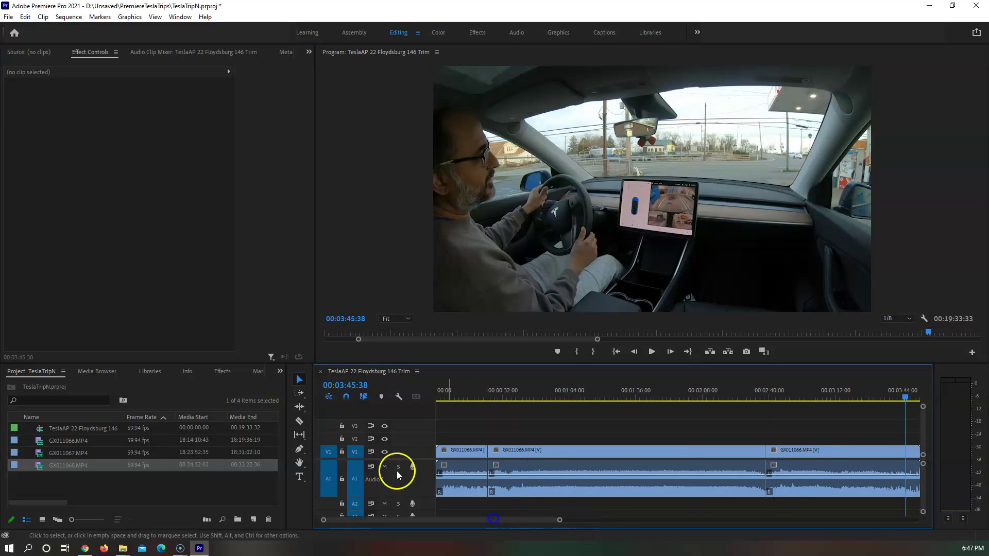
# Search the effects for 'dip' and drop Dip to Black onto the first cut
pyautogui.click(66, 399)
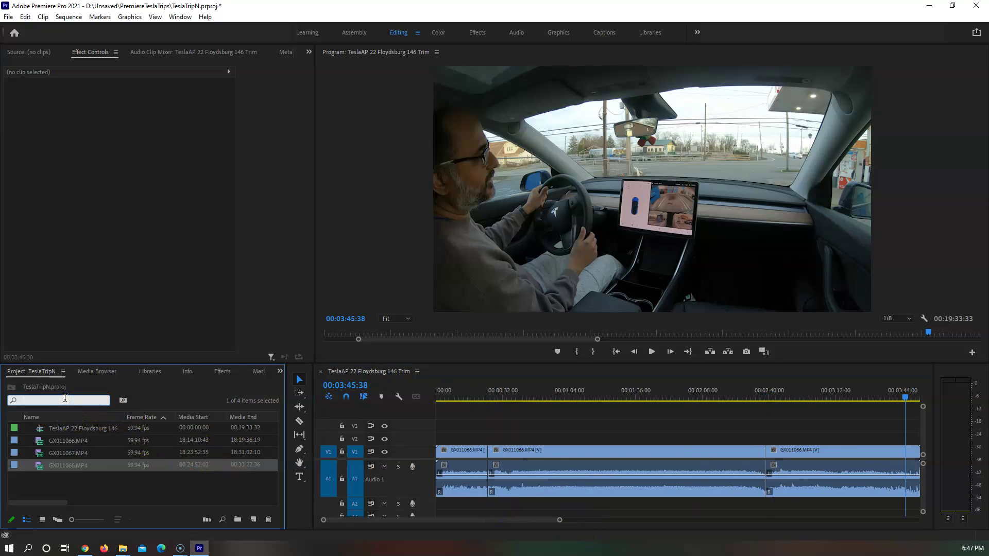
pyautogui.click(223, 374)
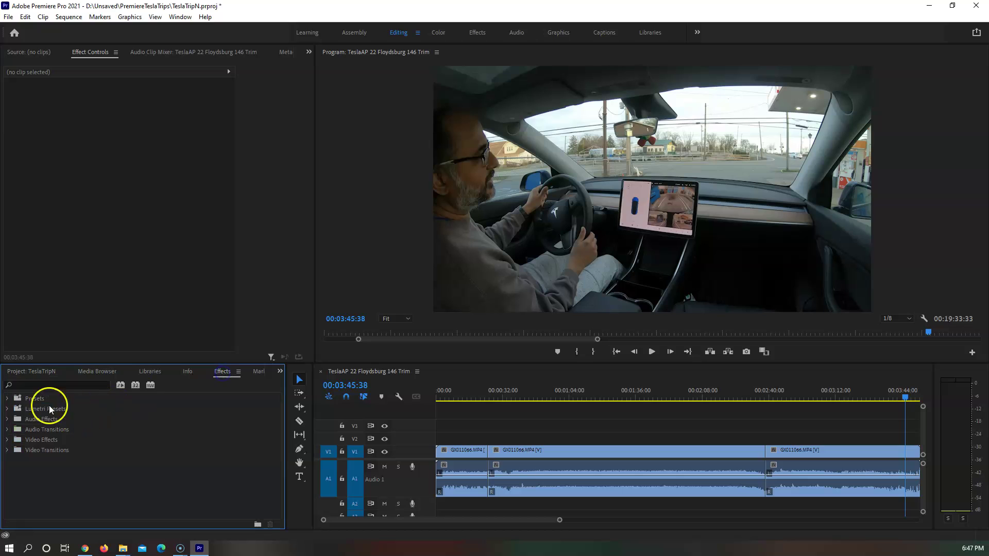
pyautogui.click(31, 384)
pyautogui.write('dip')
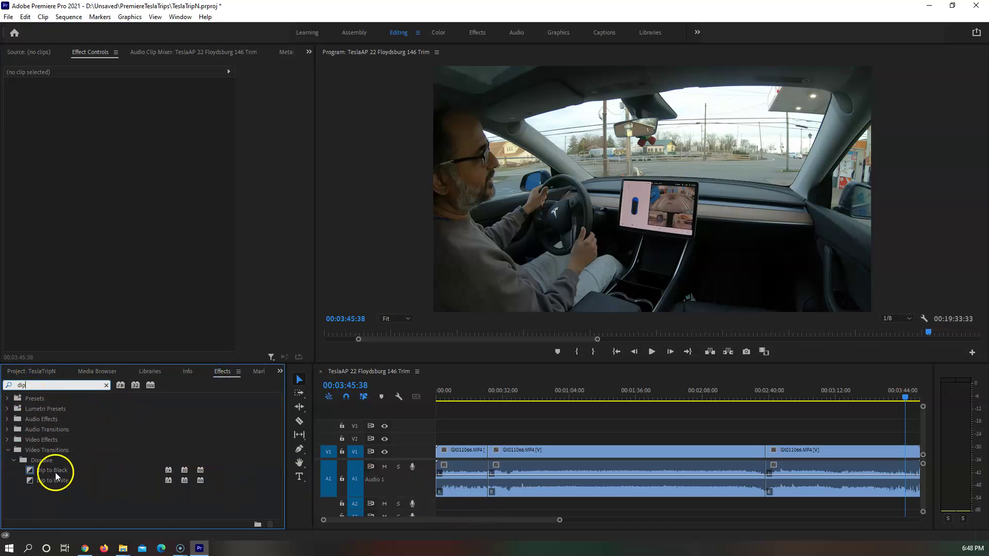
pyautogui.moveTo(55, 471); pyautogui.dragTo(437, 453)
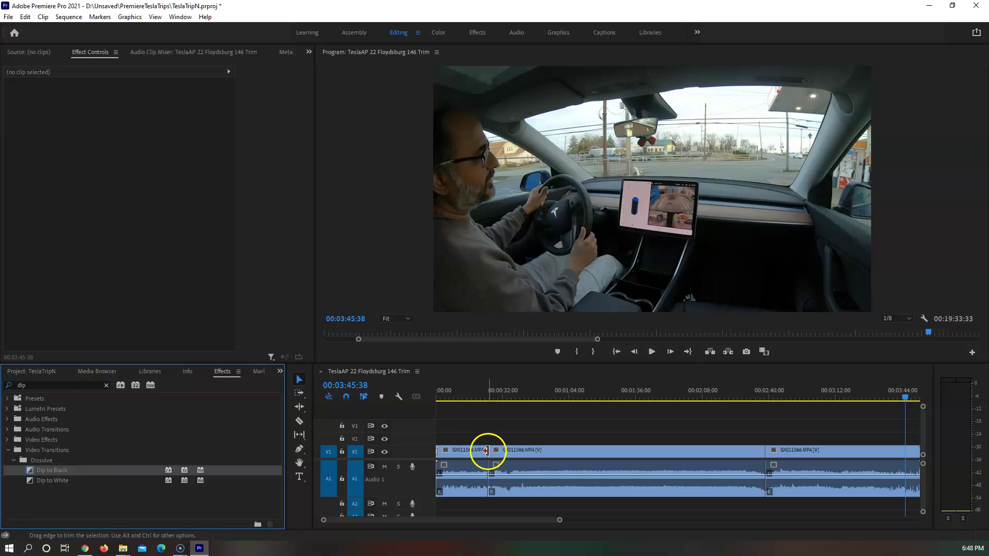
# Review the first-cut transition and play through the 00:02:40 cut
pyautogui.click(486, 394)
pyautogui.moveTo(486, 397); pyautogui.dragTo(488, 397)
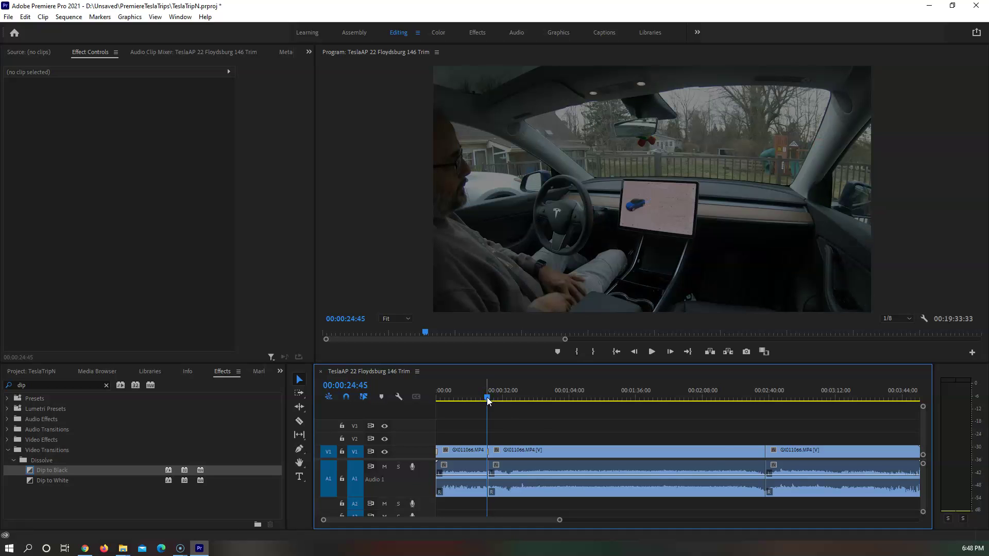
pyautogui.click(766, 396)
pyautogui.press('space')
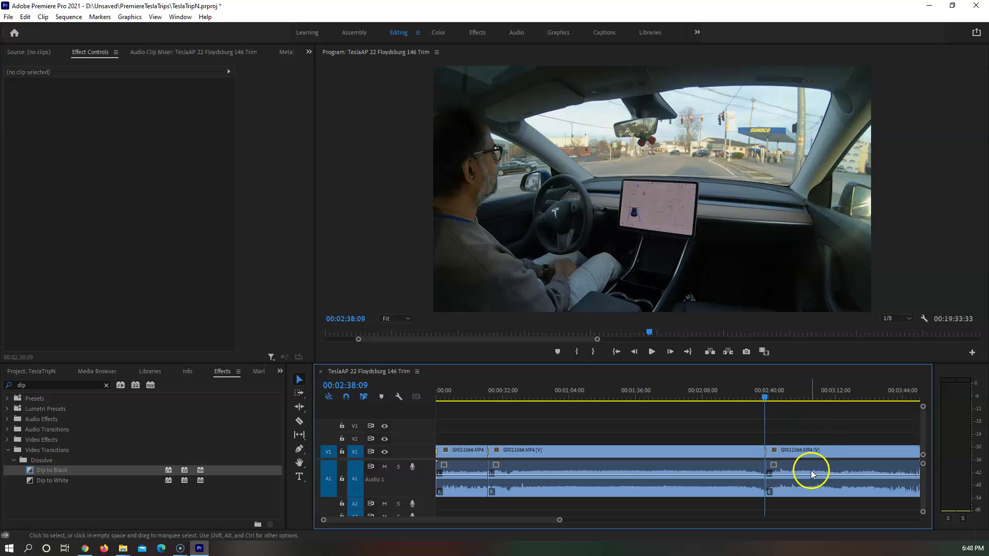
pyautogui.press('space')
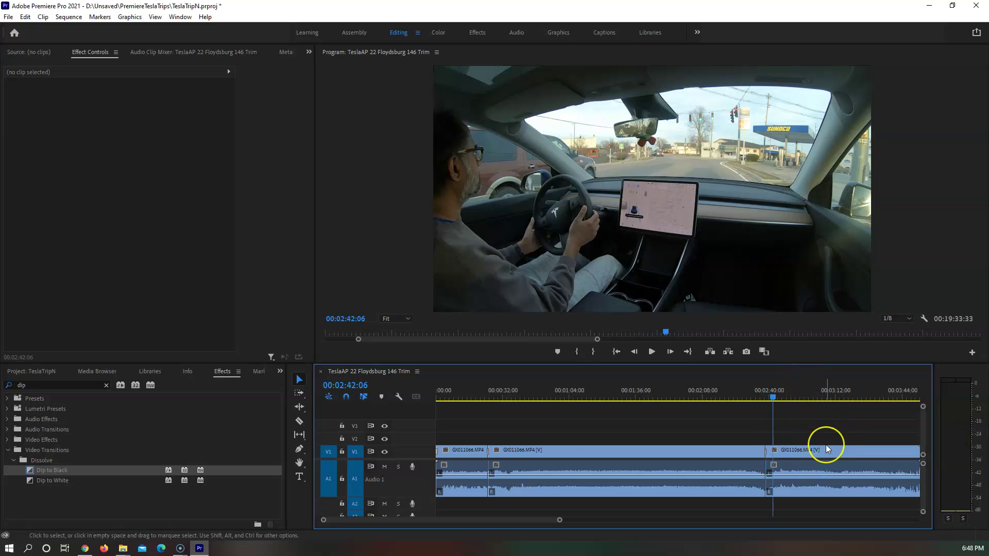
# Apply the default transition at the 00:03:53:22 cut, accept the insufficient media warning, and play it
pyautogui.press('Down')
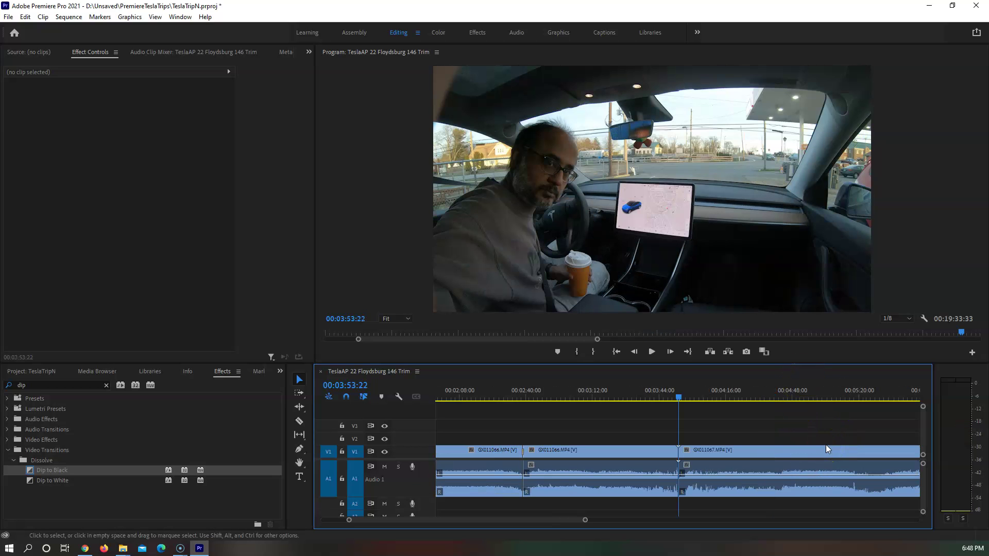
pyautogui.click(785, 428)
pyautogui.hotkey('ctrl', 'd')
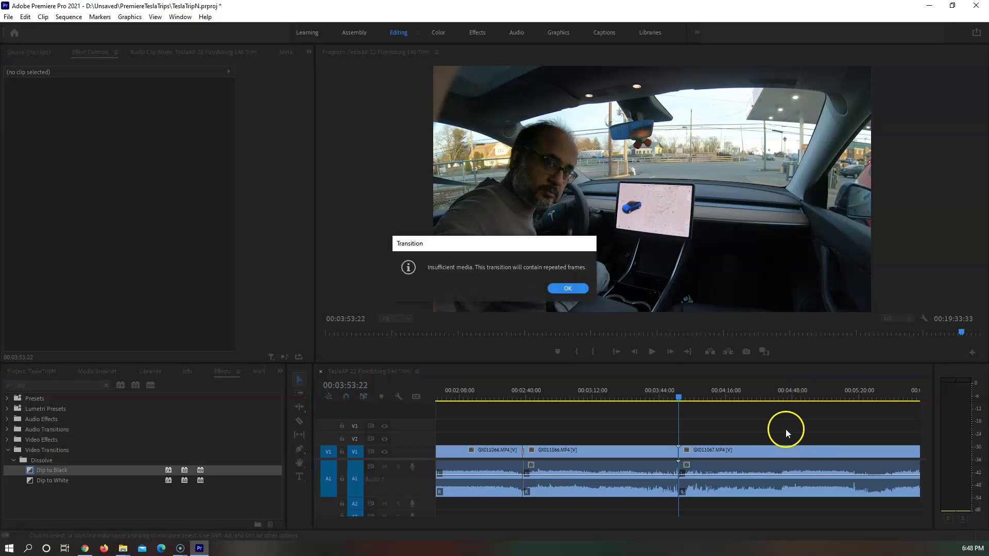
pyautogui.click(568, 288)
pyautogui.click(775, 385)
pyautogui.press('space')
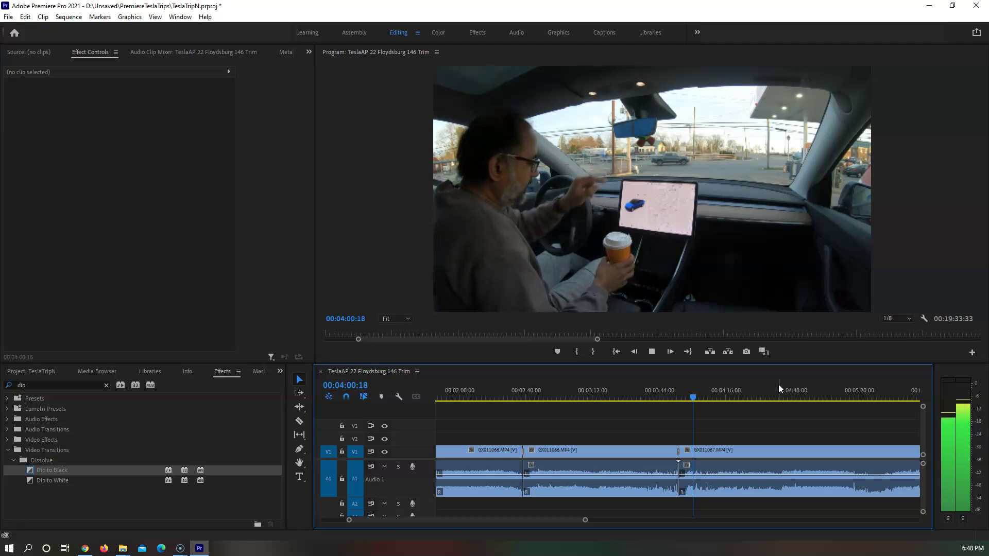
# Split the clips at 00:05:24:40 and again at 00:05:34:15
pyautogui.click(824, 398)
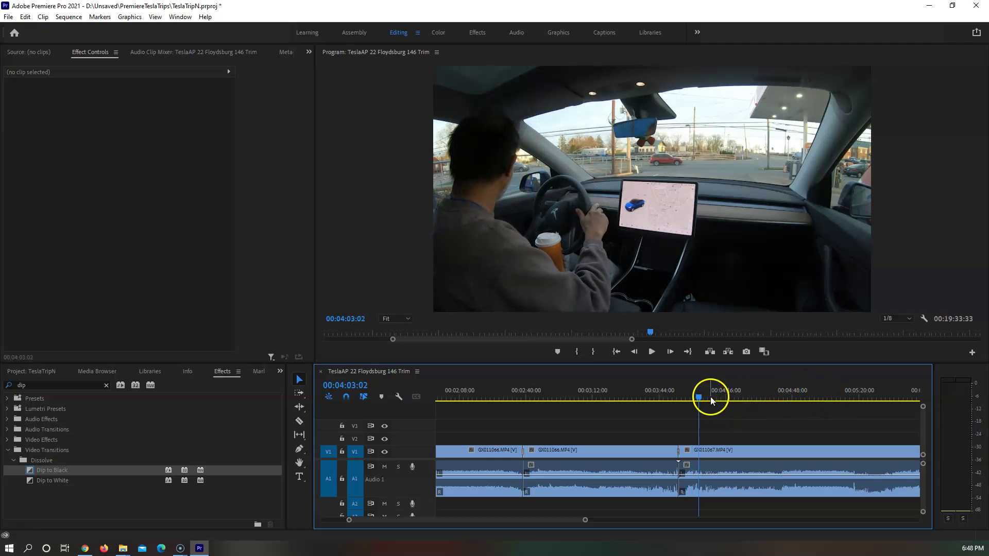
pyautogui.moveTo(701, 394); pyautogui.dragTo(852, 396)
pyautogui.press('space')
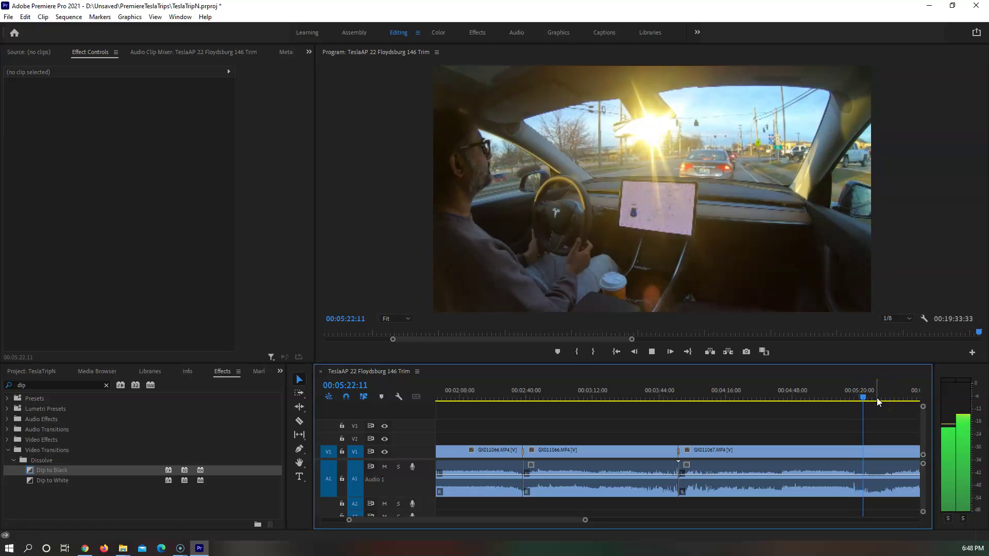
pyautogui.press('space')
pyautogui.hotkey('ctrl', 'k')
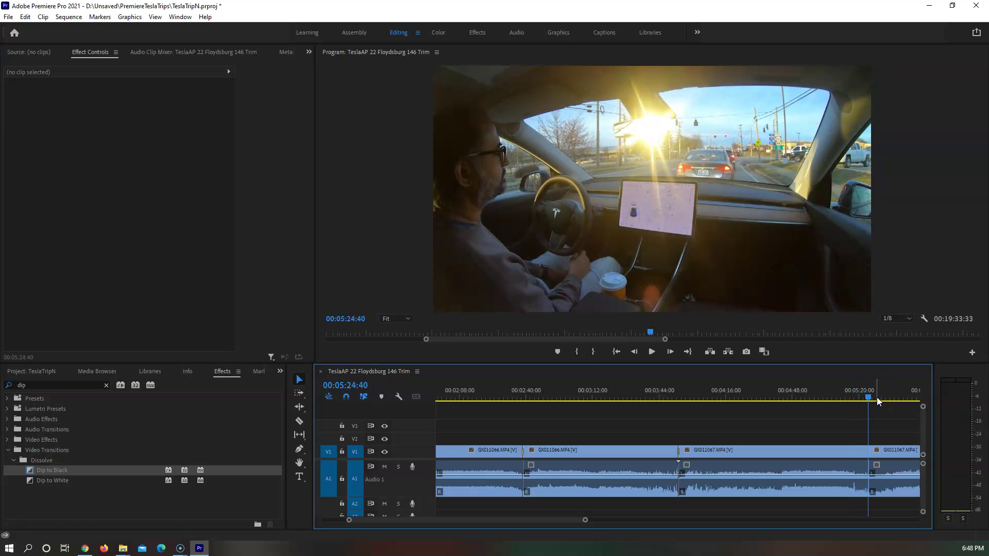
pyautogui.press('space')
pyautogui.press('space')
pyautogui.hotkey('ctrl', 'k')
# Ripple delete the short piece between the cuts and add a dip to black at the new edit
pyautogui.rightClick(880, 464)
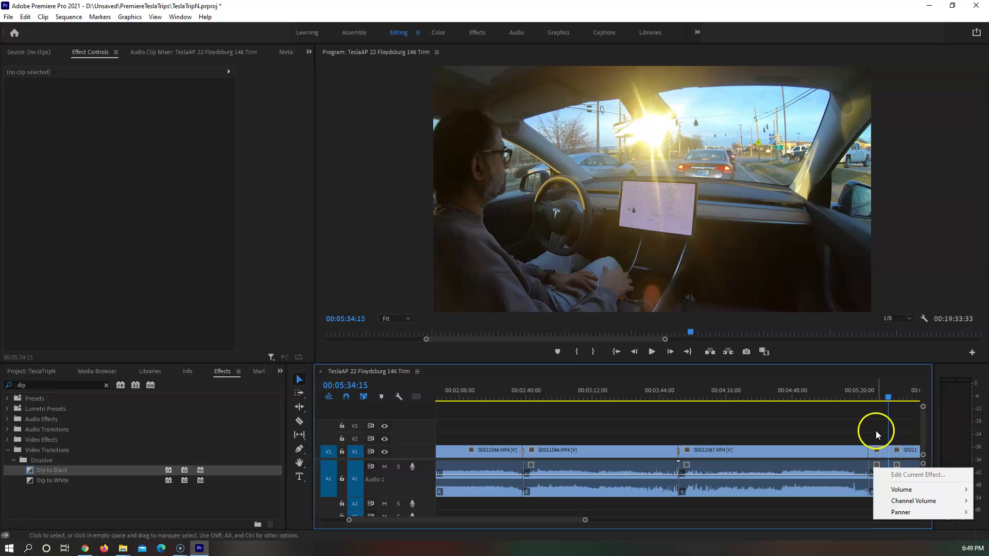
pyautogui.click(874, 397)
pyautogui.rightClick(882, 452)
pyautogui.click(889, 73)
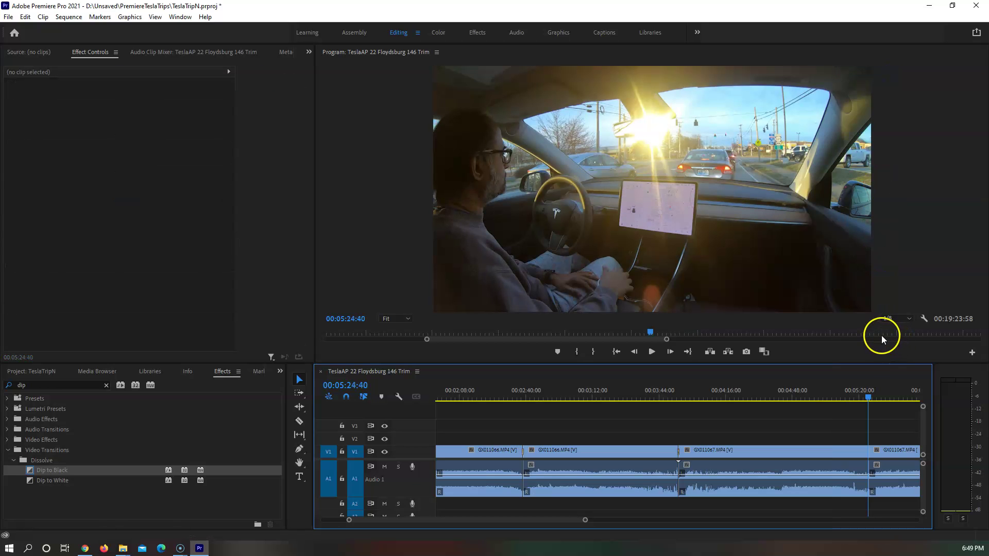
pyautogui.hotkey('ctrl', 'd')
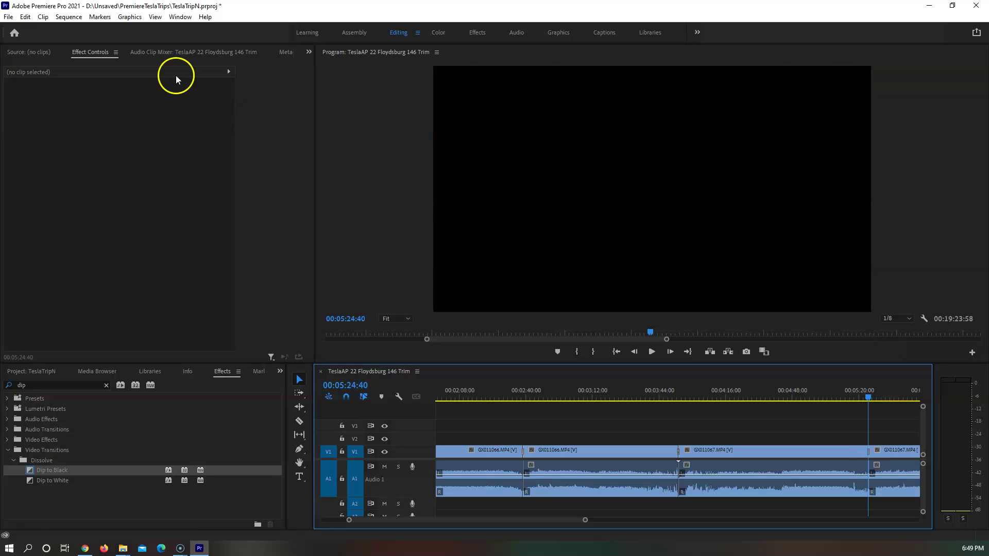
pyautogui.click(155, 17)
# Find 00:09:21:54 by playback and split the clips there
pyautogui.click(517, 502)
pyautogui.scroll(-5, 592, 463)
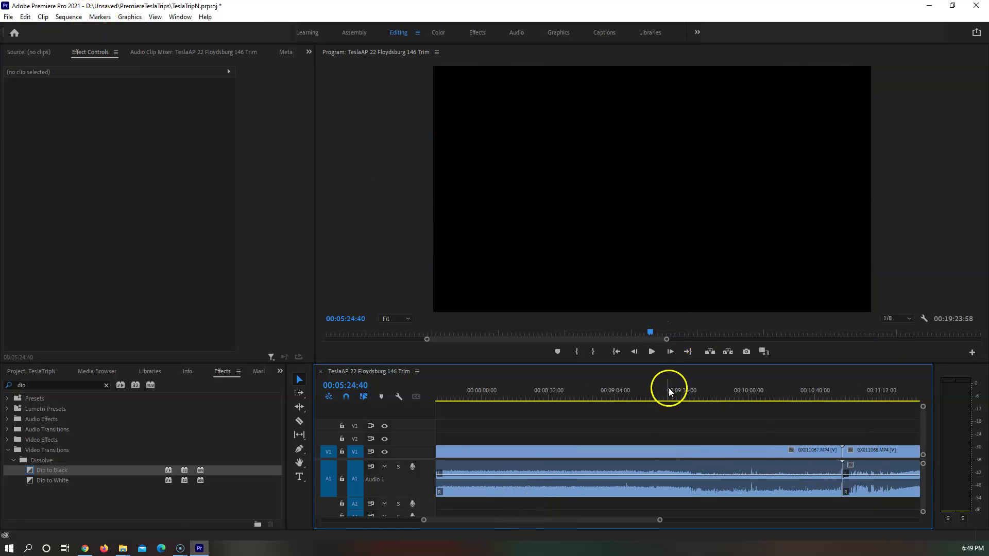
pyautogui.moveTo(667, 387); pyautogui.dragTo(652, 385)
pyautogui.press('space')
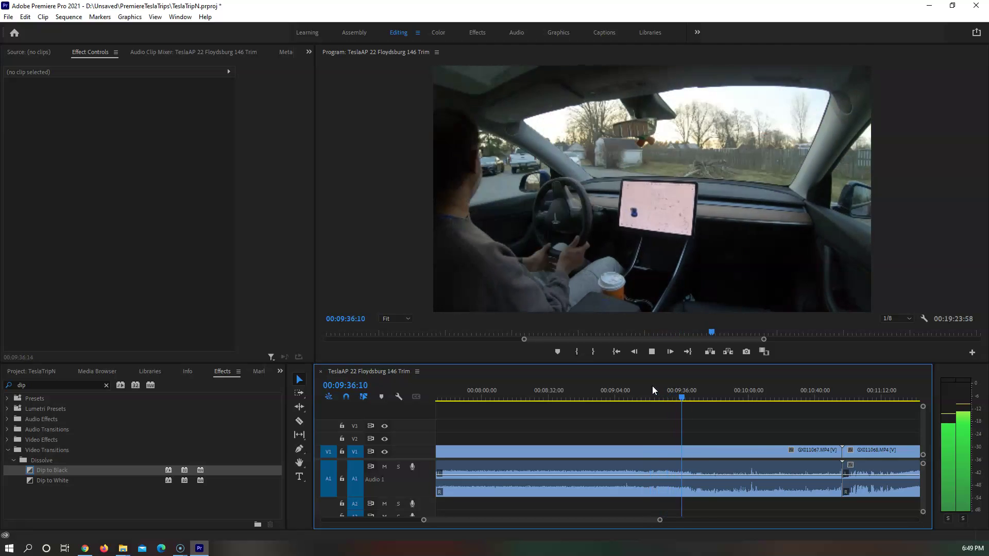
pyautogui.click(685, 408)
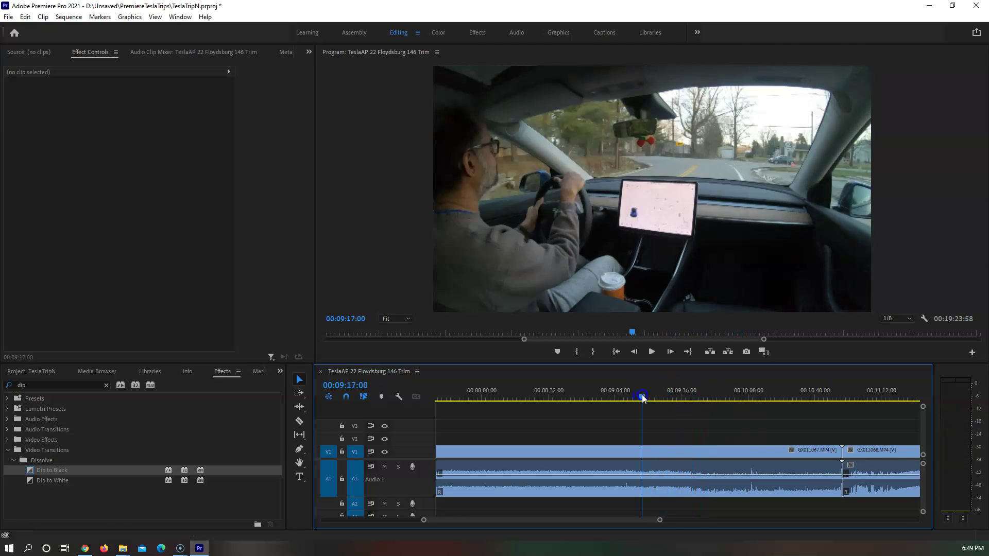
pyautogui.click(630, 397)
pyautogui.press('space')
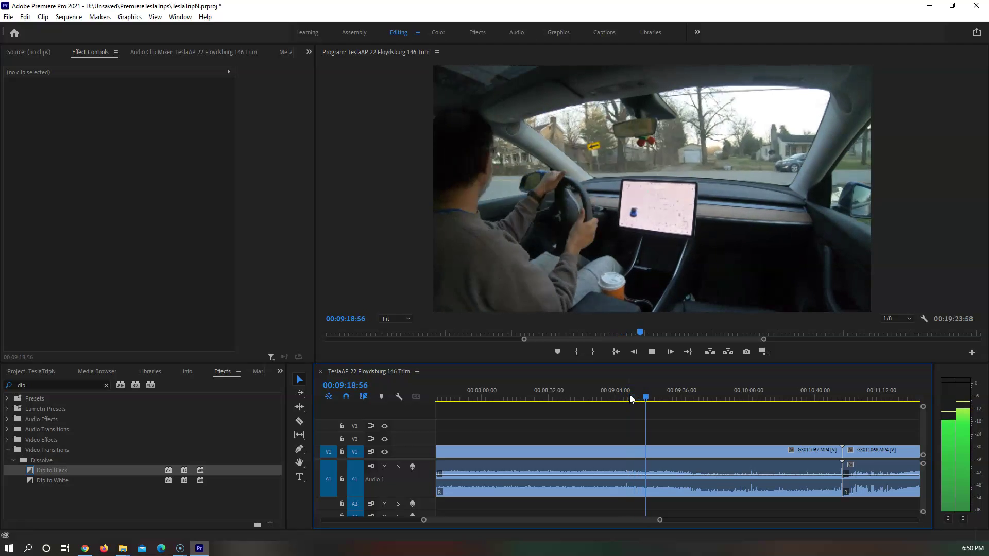
pyautogui.click(634, 395)
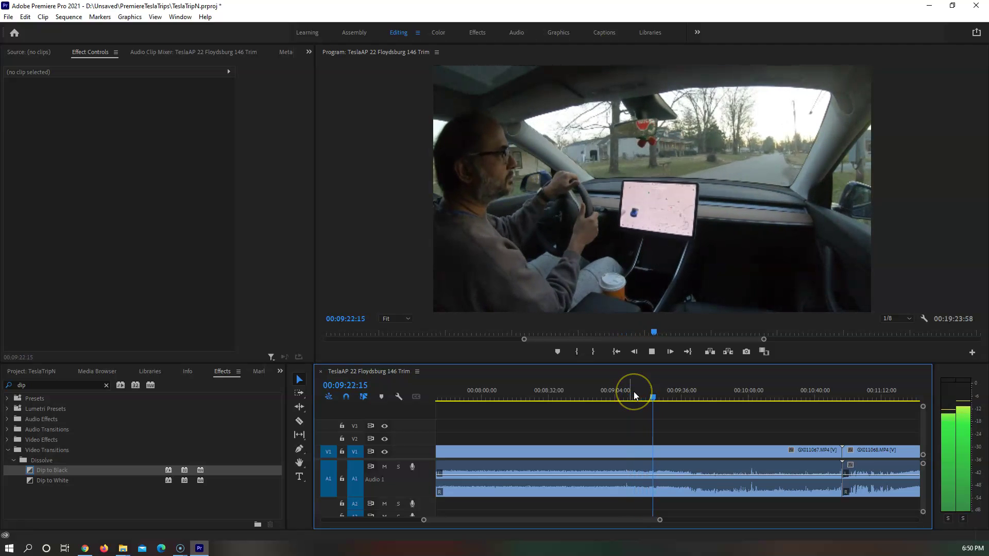
pyautogui.press('space')
pyautogui.hotkey('ctrl', 'k')
# Select the split V1 clip and preview the later footage around 00:10:04:30
pyautogui.click(722, 458)
pyautogui.moveTo(625, 520); pyautogui.dragTo(655, 519)
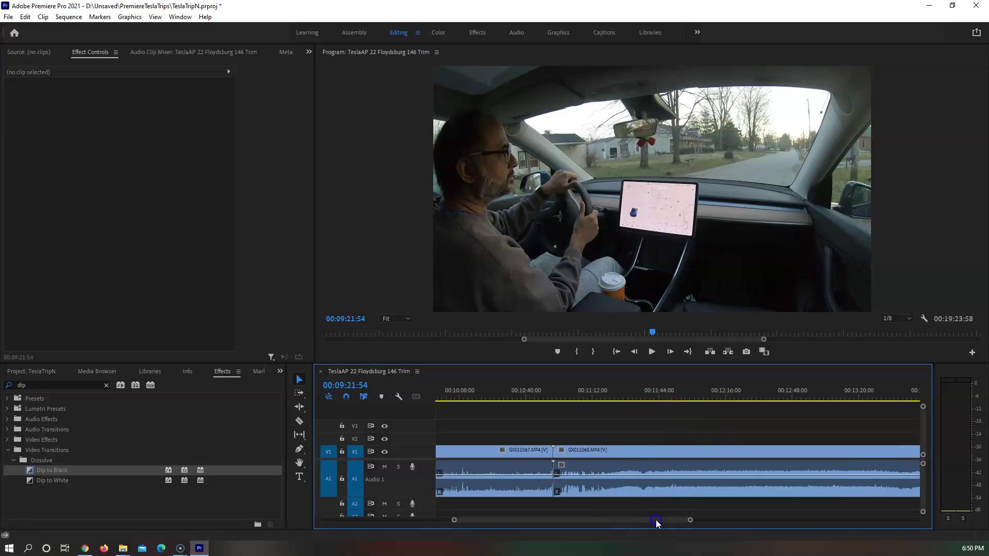
pyautogui.click(565, 390)
pyautogui.press('space')
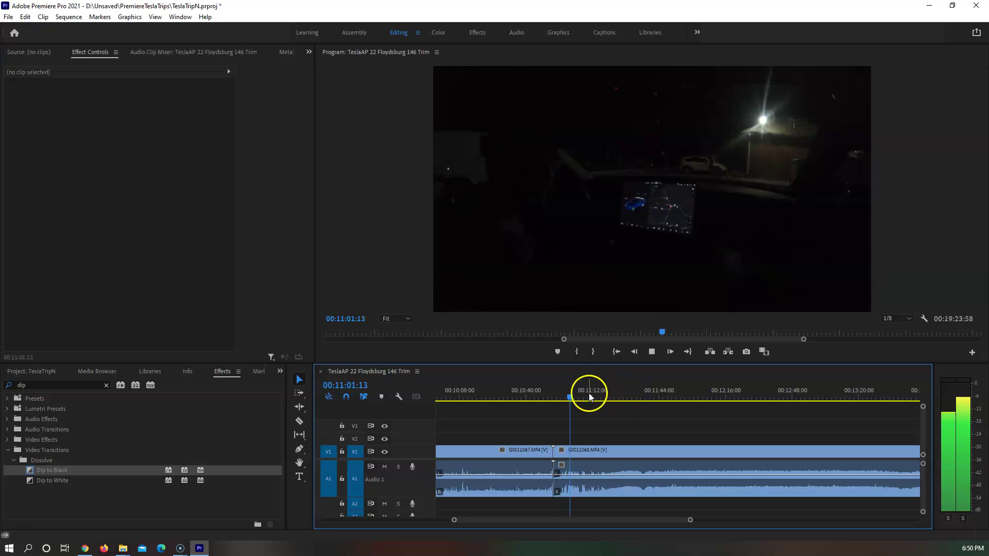
pyautogui.press('space')
pyautogui.moveTo(532, 393); pyautogui.dragTo(453, 393)
# Inspect the audio at the 00:09:21:54 edit point and play from there
pyautogui.scroll(5, 453, 394)
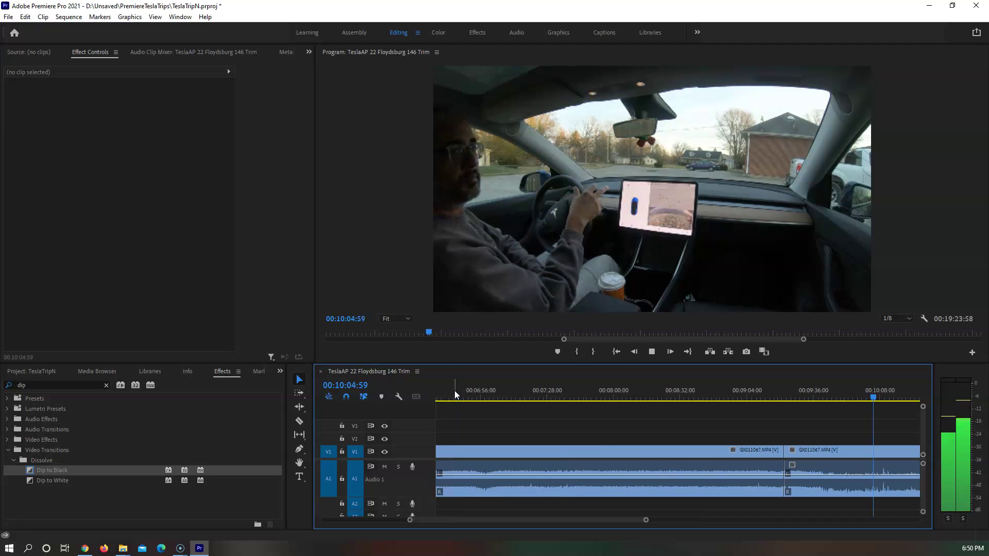
pyautogui.moveTo(790, 398); pyautogui.dragTo(796, 402)
pyautogui.click(816, 468)
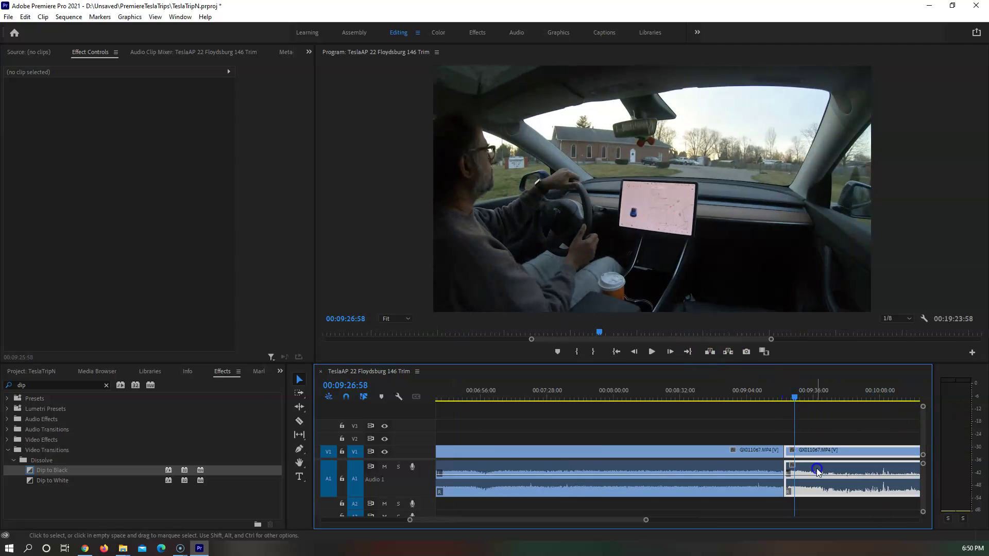
pyautogui.click(805, 416)
pyautogui.press('Up')
pyautogui.press('space')
pyautogui.moveTo(618, 520); pyautogui.dragTo(644, 516)
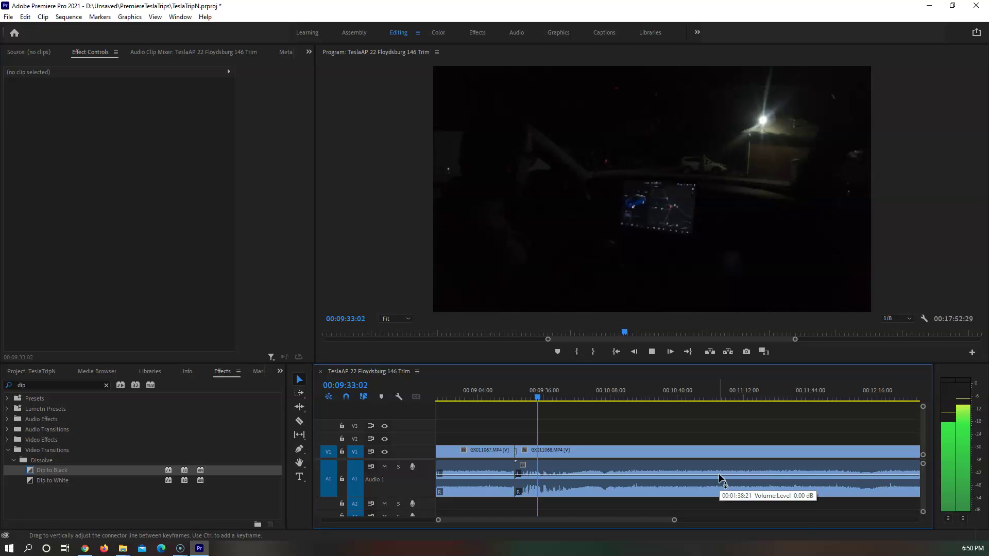
pyautogui.click(723, 521)
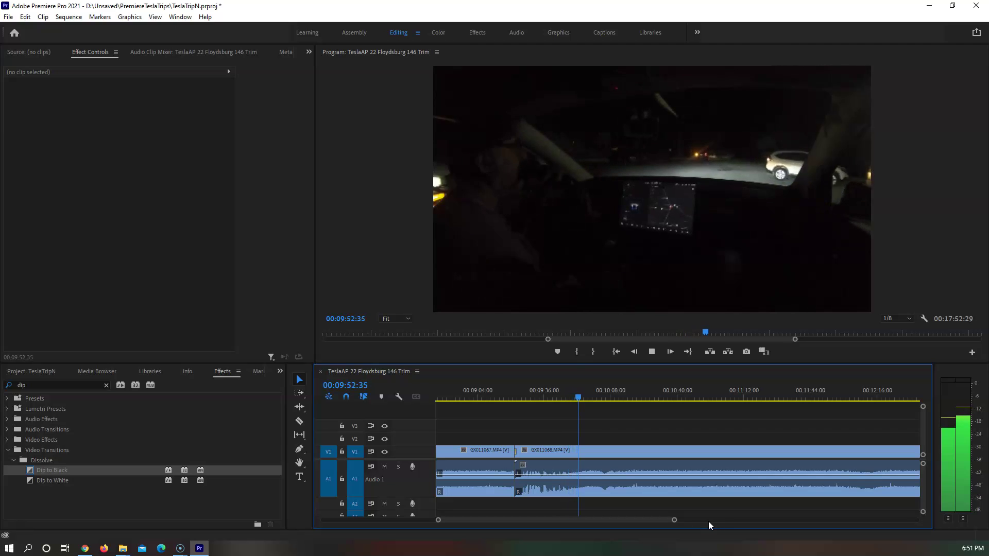
# Scrub through the night driving footage to locate the 00:16:24:39 end point
pyautogui.moveTo(580, 397); pyautogui.dragTo(860, 395)
pyautogui.scroll(-5, 602, 519)
pyautogui.click(605, 402)
pyautogui.press('space')
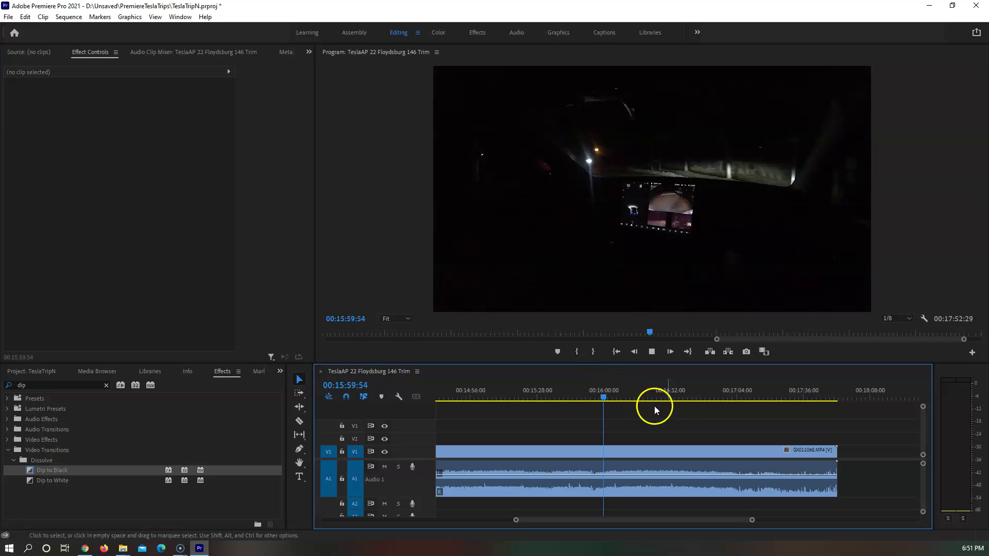
pyautogui.click(713, 398)
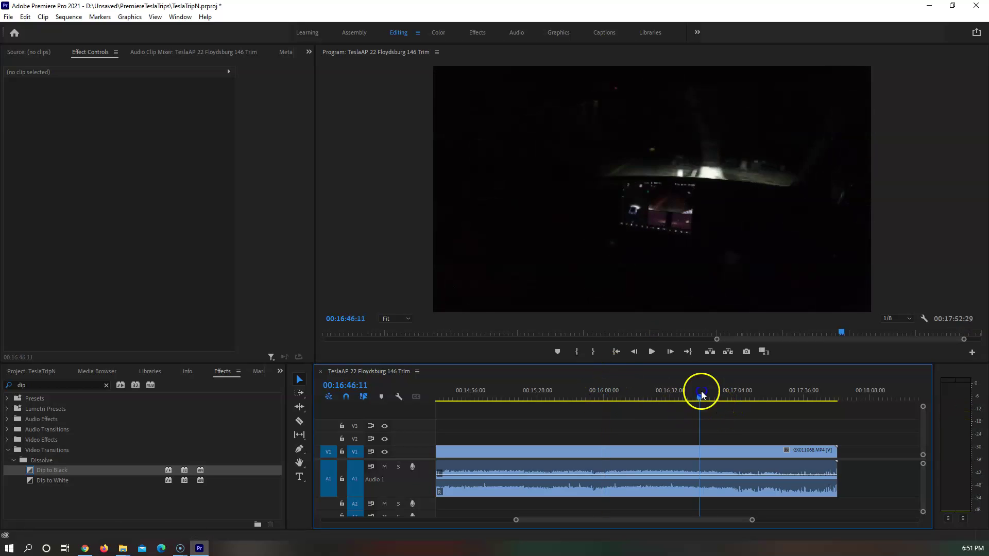
pyautogui.moveTo(712, 399); pyautogui.dragTo(656, 400)
# Split at 00:16:24:39, delete everything after it, and scroll the timeline back
pyautogui.hotkey('ctrl', 'k')
pyautogui.click(671, 458)
pyautogui.press('Delete')
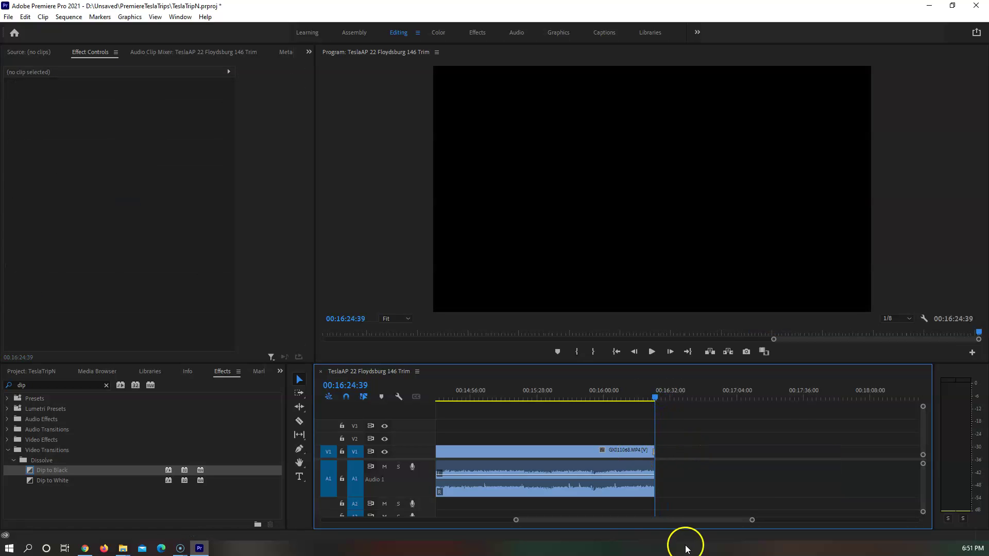
pyautogui.moveTo(629, 520); pyautogui.dragTo(418, 525)
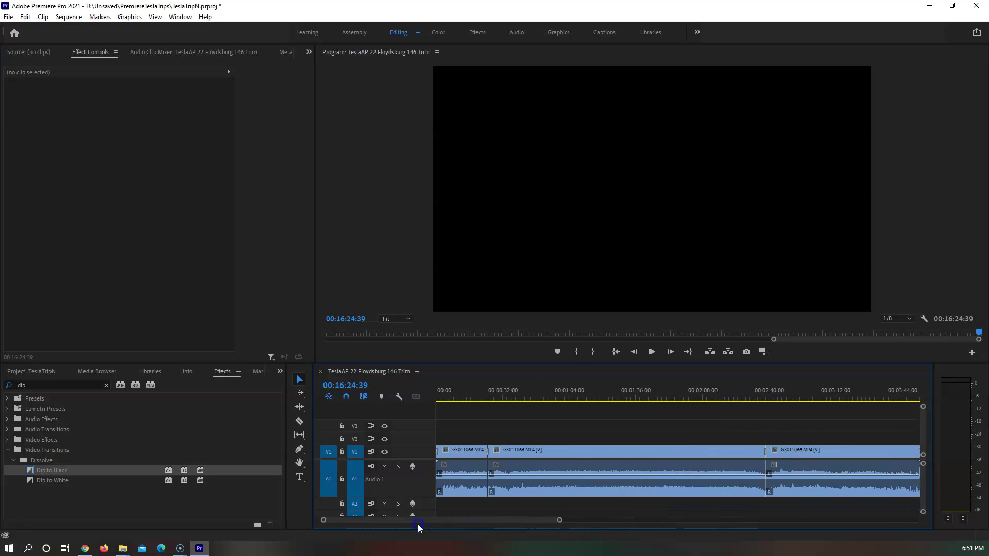
pyautogui.click(573, 462)
# Create a new sequence from the TeslaAP 22 Floydsburg 146 Trim sequence
pyautogui.click(47, 370)
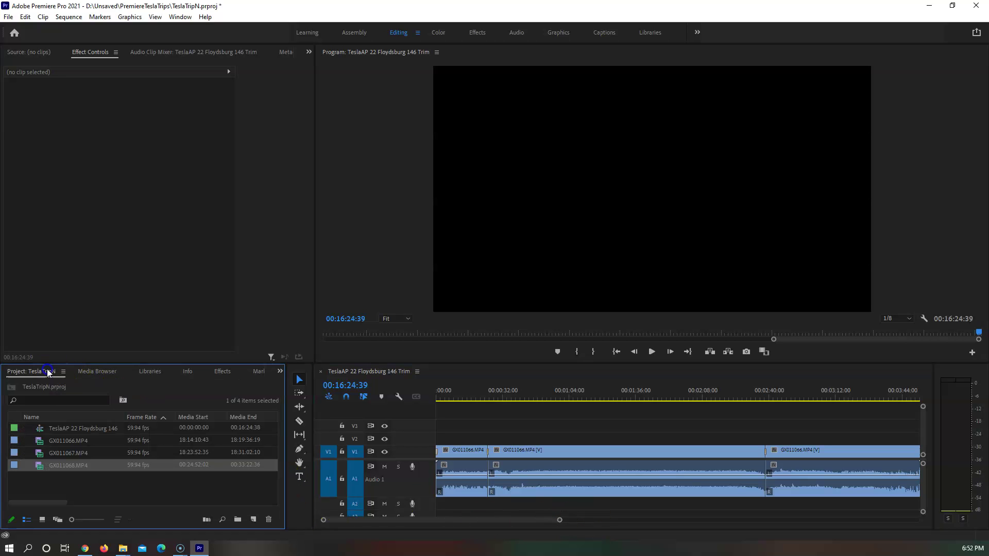
pyautogui.click(61, 426)
pyautogui.rightClick(62, 427)
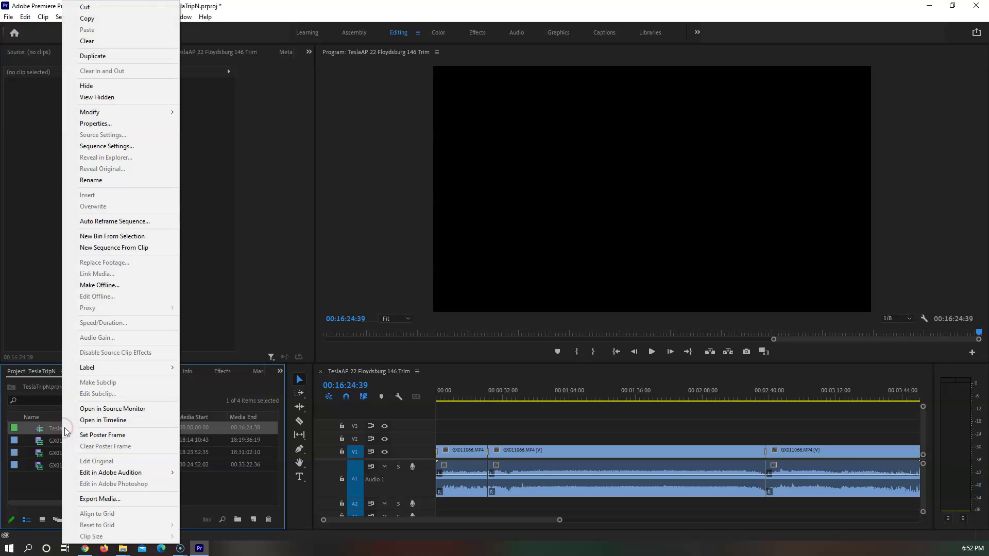
pyautogui.click(123, 248)
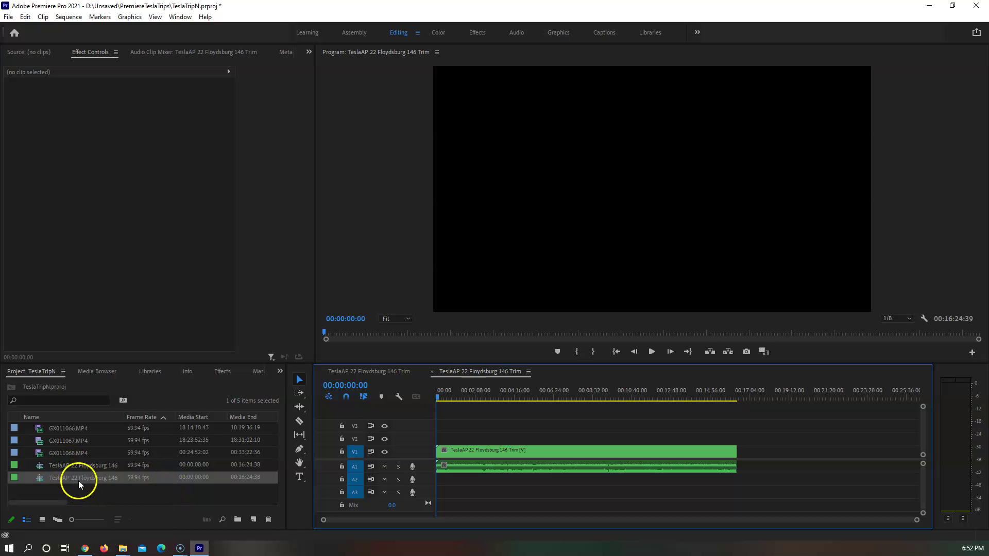
# Rename the new sequence to 'TeslaAP 22 Floydsburg 146 Zoom'
pyautogui.moveTo(123, 417); pyautogui.dragTo(163, 417)
pyautogui.click(116, 476)
pyautogui.press('BackSpace')
pyautogui.press('BackSpace')
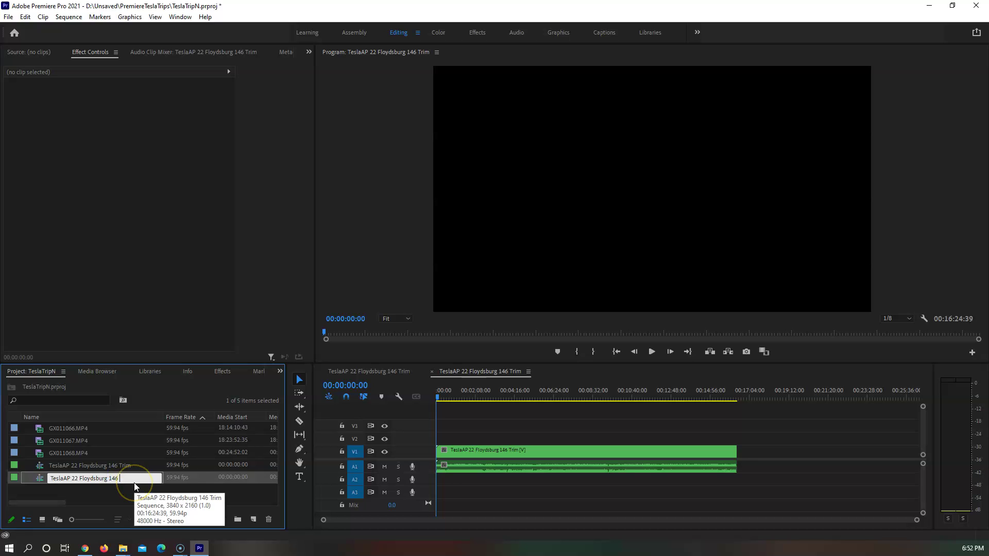
pyautogui.write('Zoom')
pyautogui.press('Return')
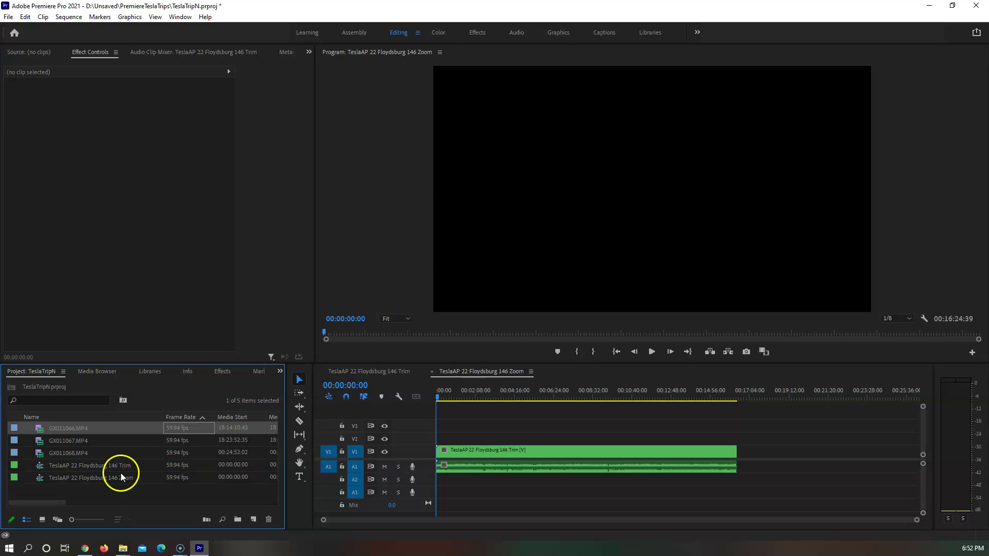
# Open the Zoom sequence, stack the Trim sequence on V2/A2, and mute A2
pyautogui.doubleClick(120, 477)
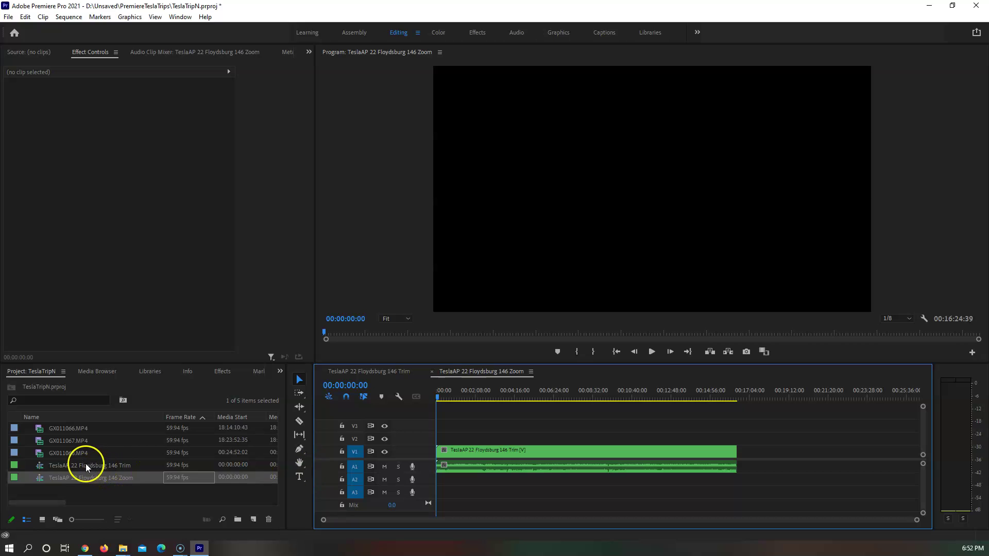
pyautogui.moveTo(84, 463); pyautogui.dragTo(441, 444)
pyautogui.click(384, 479)
pyautogui.click(508, 468)
pyautogui.click(463, 402)
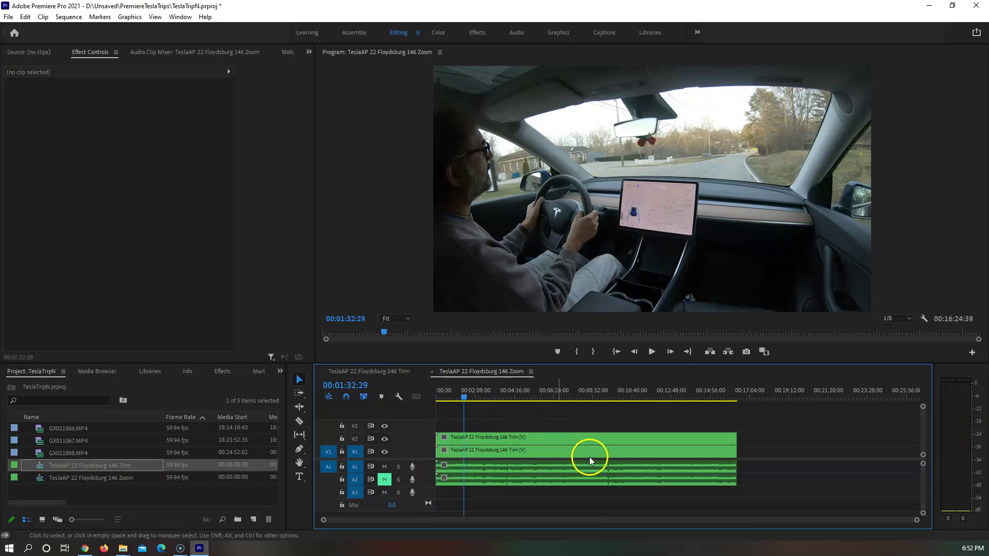
# Apply the Corner Pin effect to the upper V2 clip and select it
pyautogui.click(222, 371)
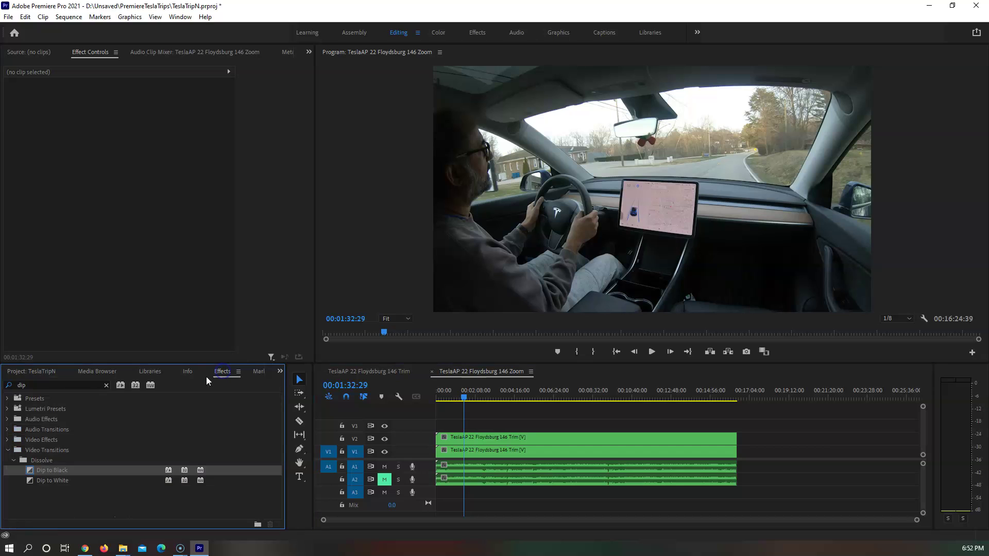
pyautogui.click(45, 386)
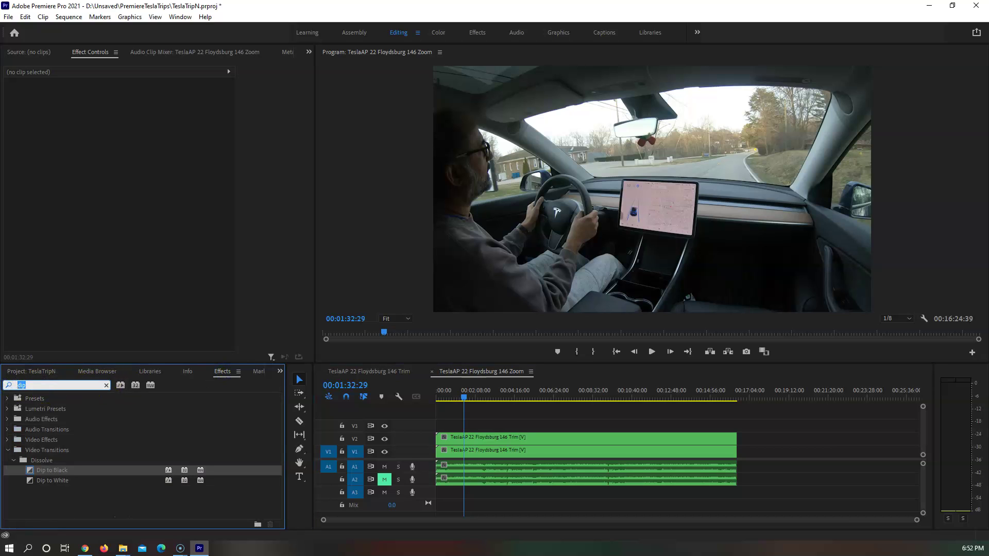
pyautogui.write('pin')
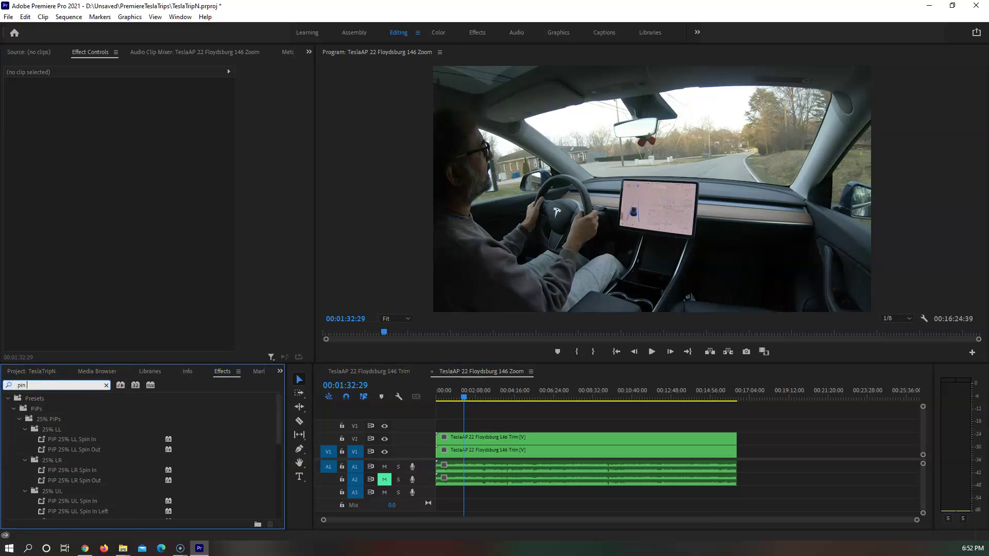
pyautogui.press('BackSpace')
pyautogui.press('BackSpace')
pyautogui.press('BackSpace')
pyautogui.write('corner')
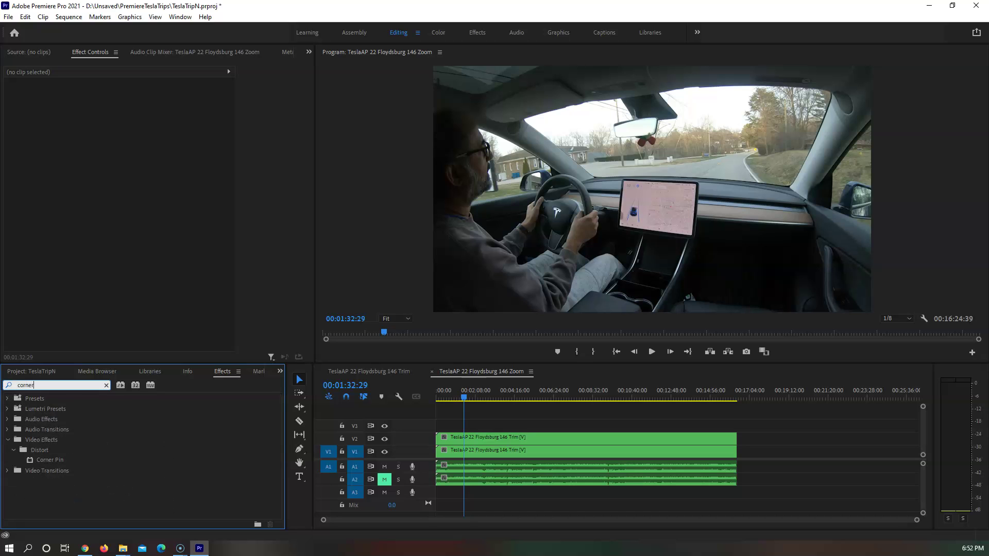
pyautogui.moveTo(50, 460); pyautogui.dragTo(515, 437)
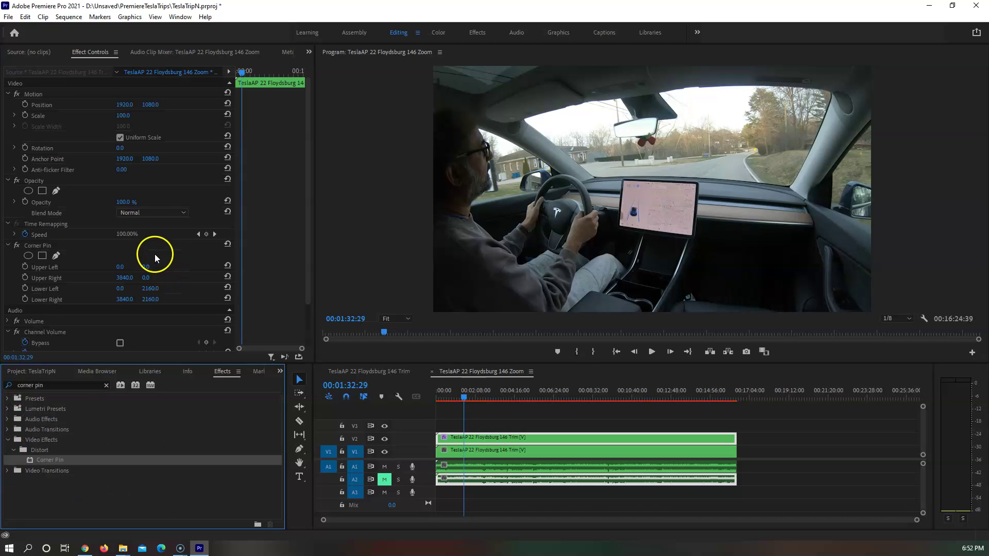
pyautogui.click(41, 246)
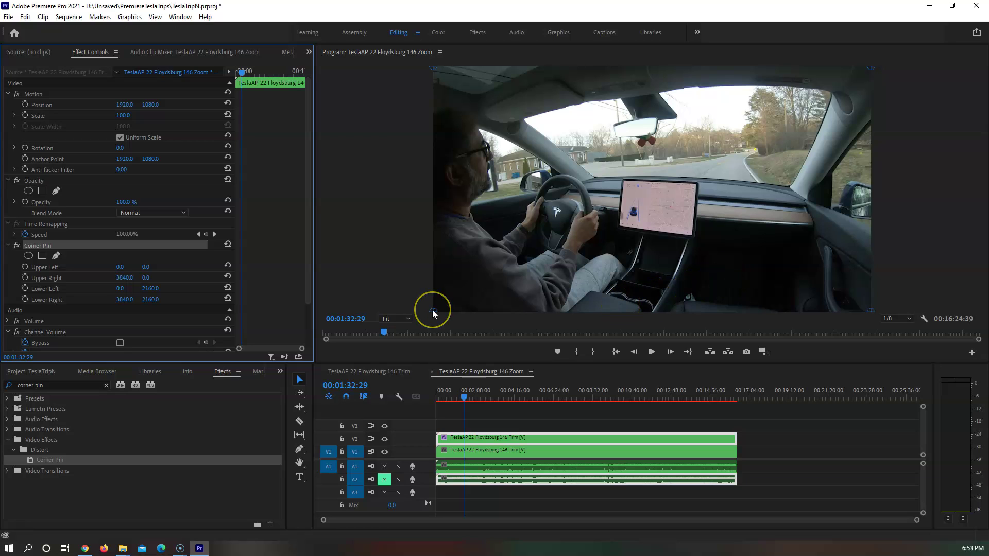
# Drag the corners to Upper Right 3740.6, 54.2 and Lower Right 3826.4, 1522.8
pyautogui.moveTo(433, 313); pyautogui.dragTo(473, 315)
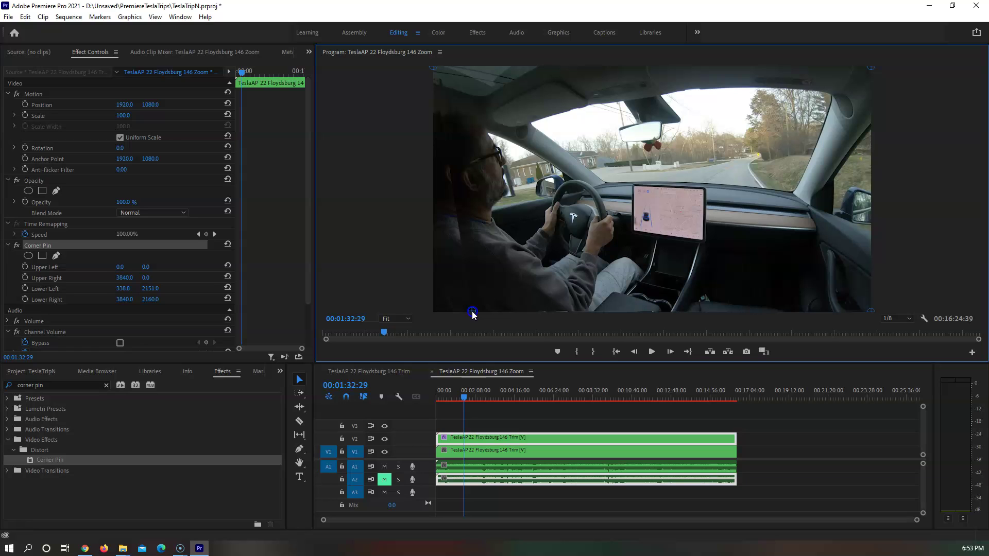
pyautogui.moveTo(474, 314)
pyautogui.mouseDown()
pyautogui.moveTo(489, 315)
pyautogui.moveTo(476, 314)
pyautogui.mouseUp()
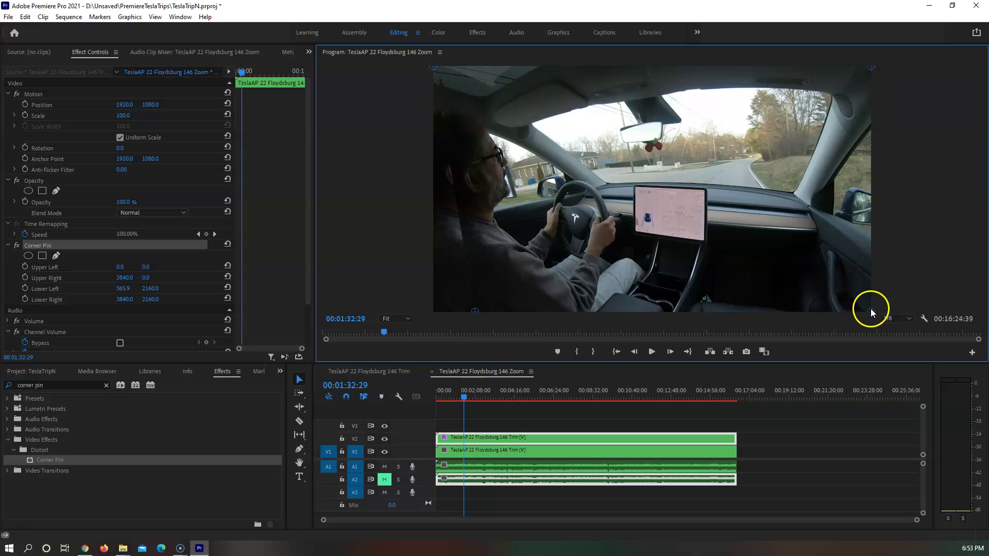
pyautogui.moveTo(871, 309); pyautogui.dragTo(873, 251)
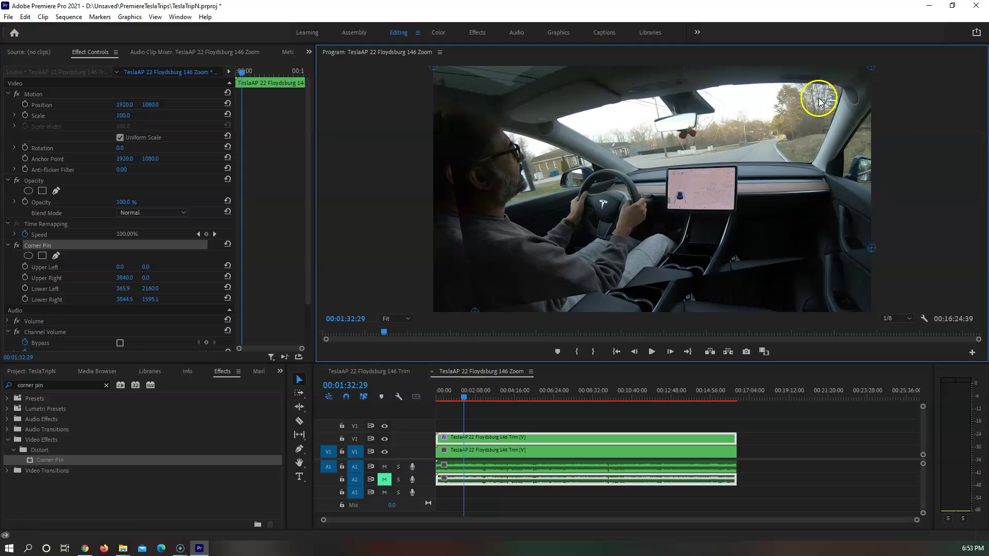
pyautogui.moveTo(865, 71); pyautogui.dragTo(860, 70)
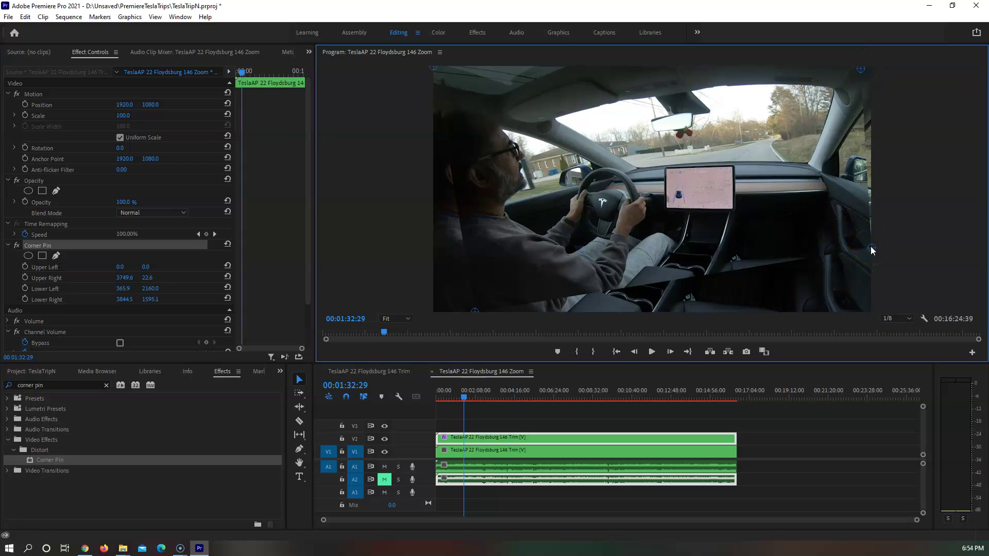
pyautogui.moveTo(866, 247); pyautogui.dragTo(868, 243)
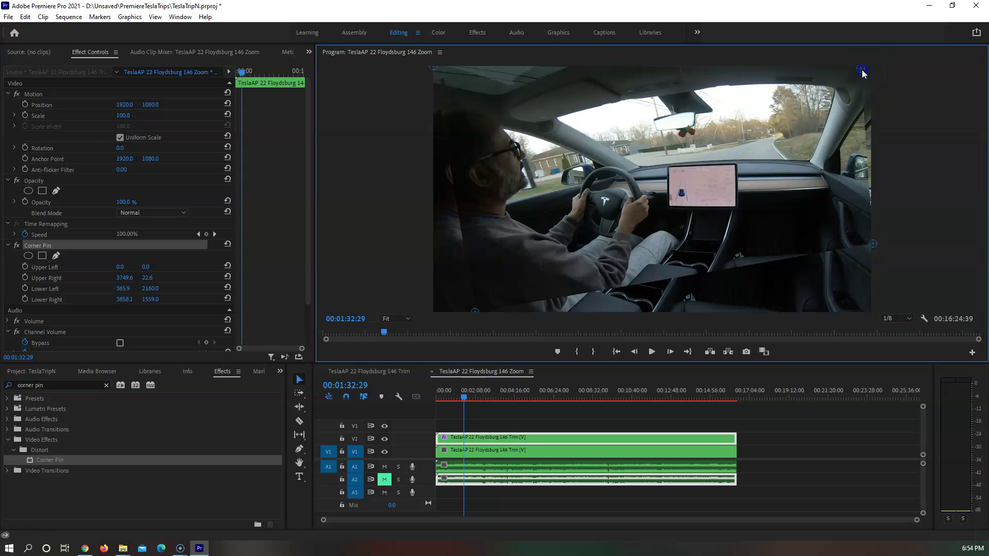
pyautogui.moveTo(862, 70); pyautogui.dragTo(859, 73)
pyautogui.click(755, 270)
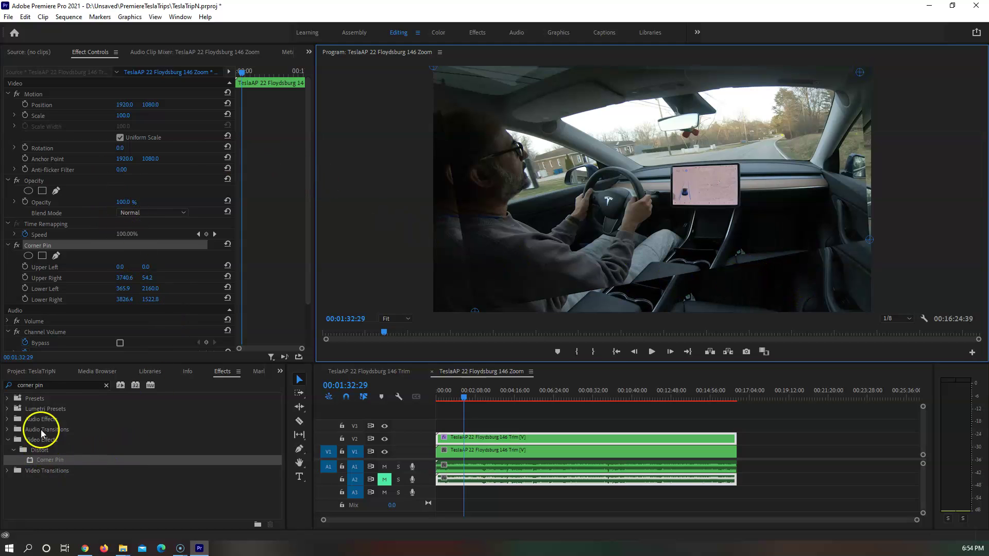
# Apply the Crop effect to the upper video clip
pyautogui.tripleClick(55, 385)
pyautogui.write('crop')
pyautogui.moveTo(43, 460); pyautogui.dragTo(447, 234)
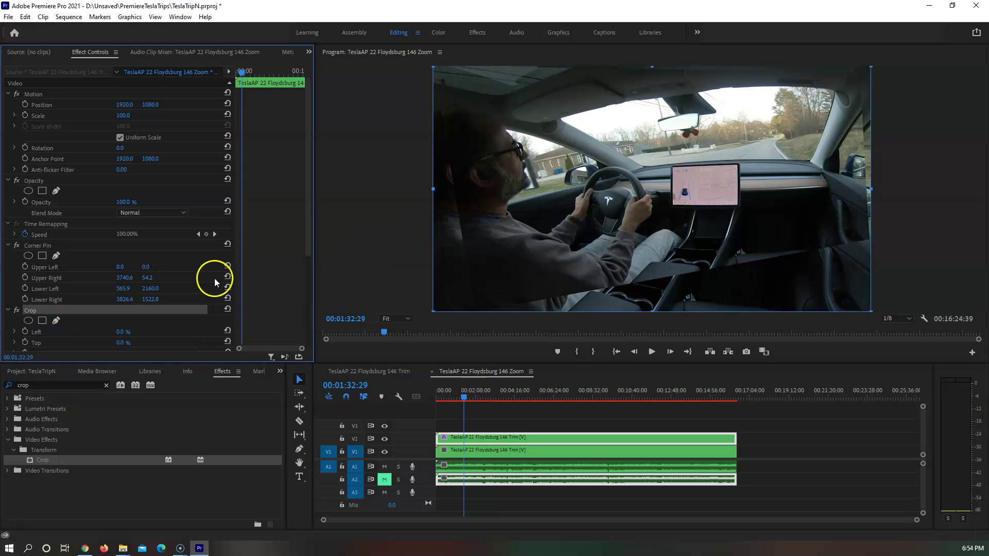
# Add a rectangle mask and fit its corners to the dashboard screen
pyautogui.click(42, 255)
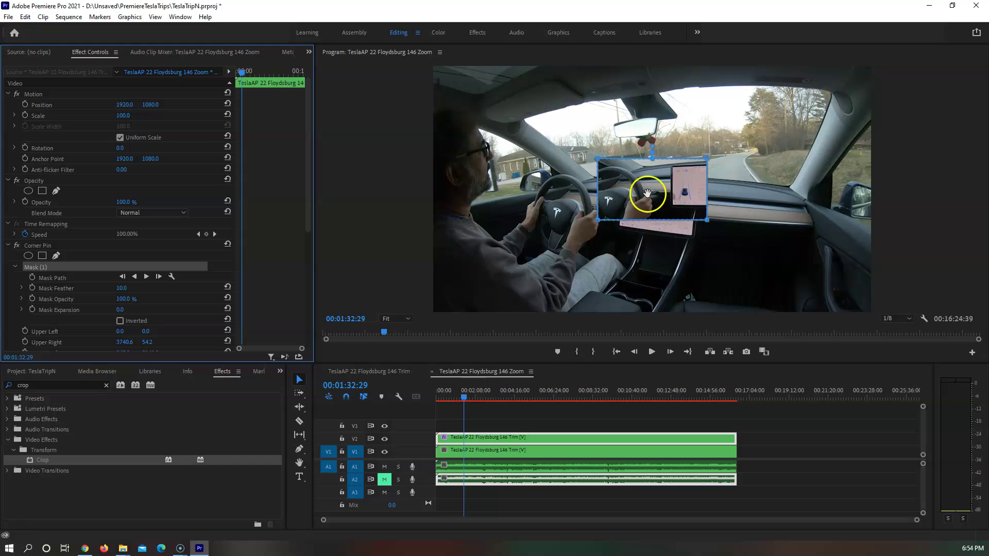
pyautogui.moveTo(659, 186); pyautogui.dragTo(722, 186)
pyautogui.moveTo(653, 158); pyautogui.dragTo(669, 163)
pyautogui.click(762, 167)
pyautogui.moveTo(761, 159); pyautogui.dragTo(740, 163)
pyautogui.moveTo(761, 216); pyautogui.dragTo(742, 207)
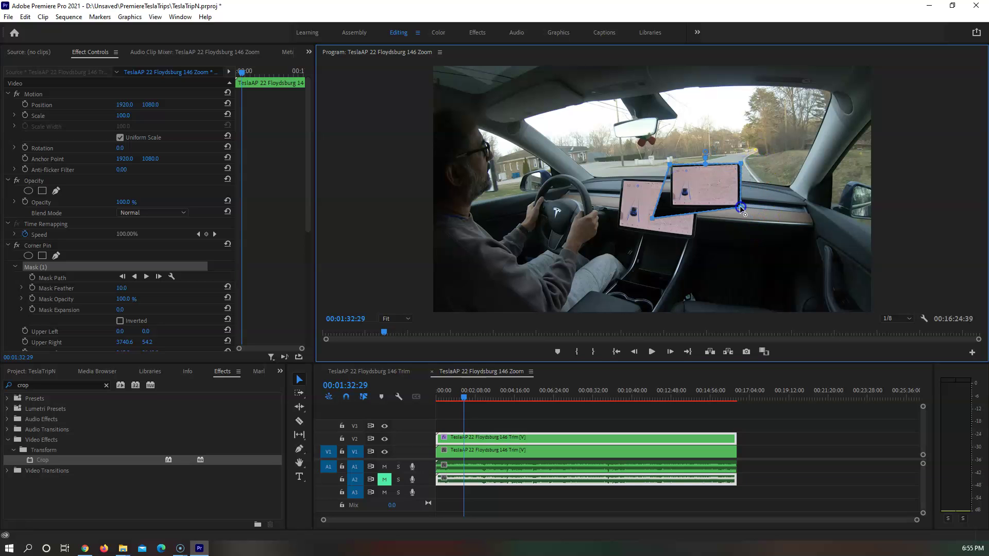
pyautogui.moveTo(652, 218); pyautogui.dragTo(669, 207)
pyautogui.click(446, 208)
# Set the inset clip's Scale to 250 to enlarge the screen
pyautogui.click(129, 115)
pyautogui.write('250')
pyautogui.press('Return')
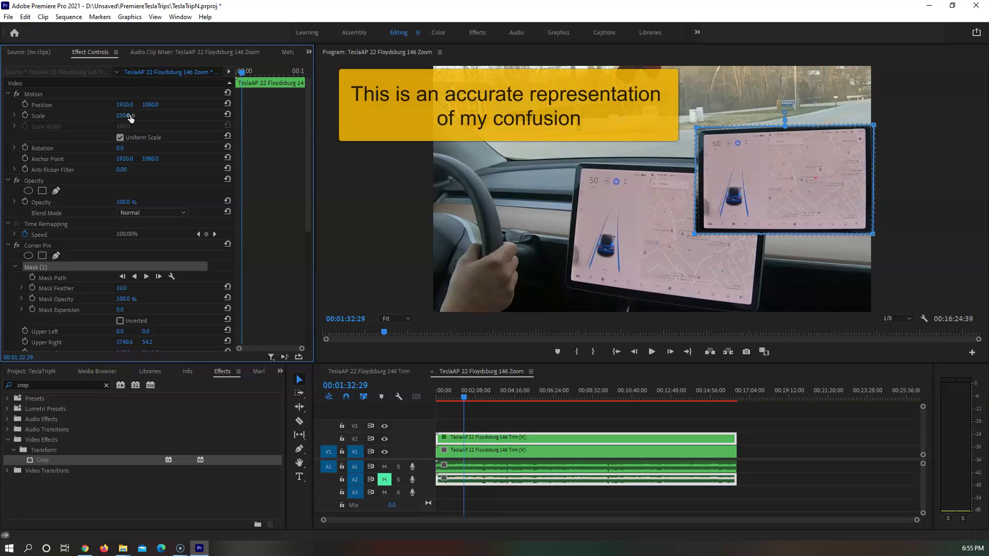
pyautogui.click(496, 451)
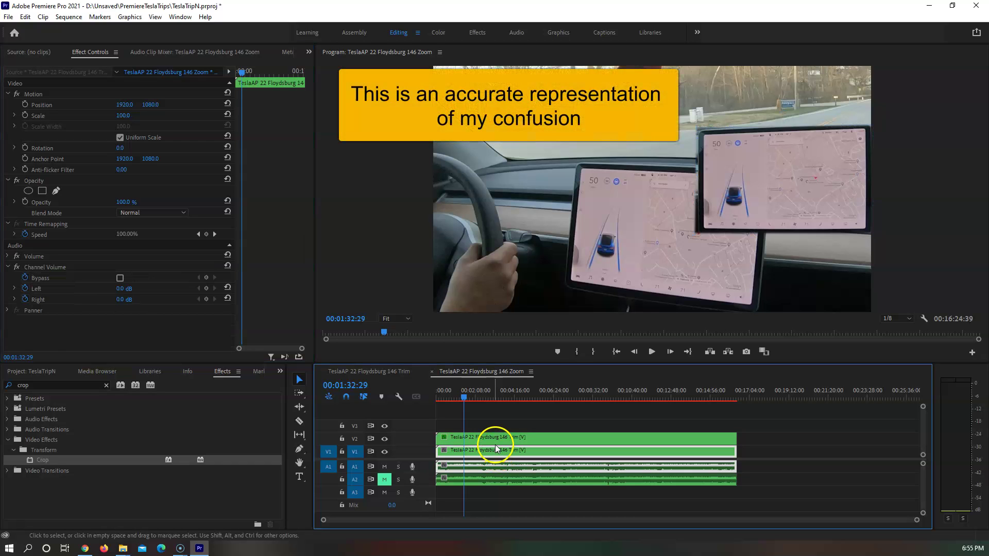
pyautogui.click(493, 440)
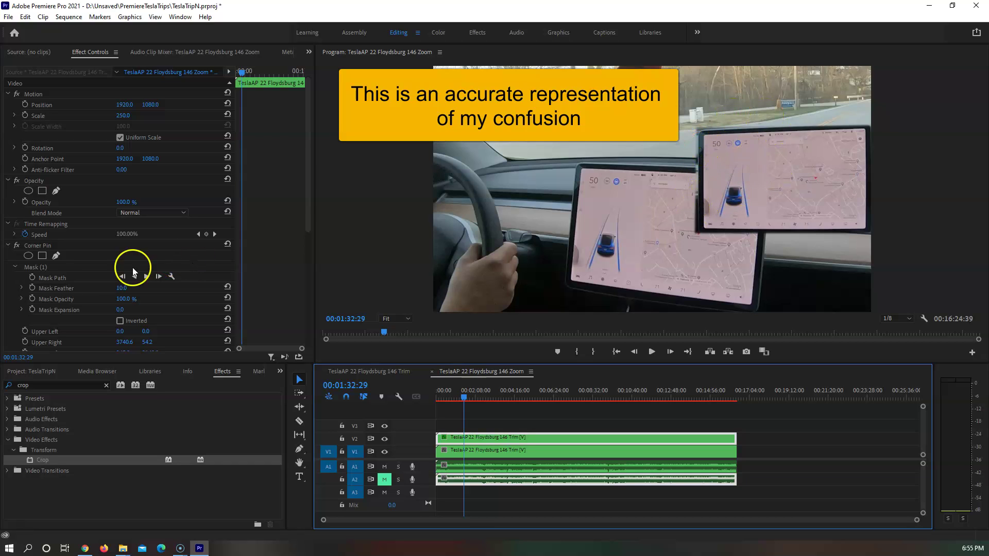
# Zoom the program view to 10% and crop away the left 37.5% of the clip
pyautogui.moveTo(307, 190); pyautogui.dragTo(307, 239)
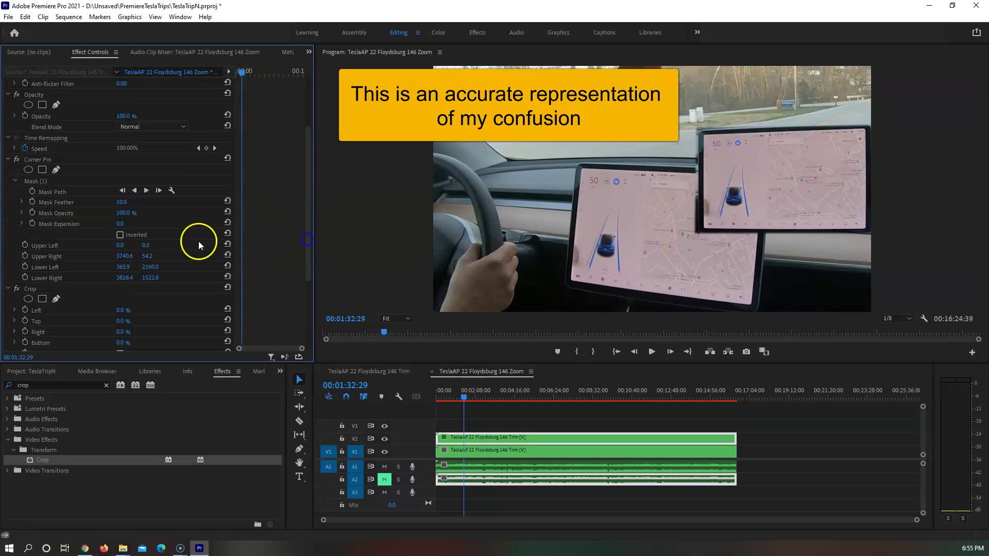
pyautogui.click(30, 291)
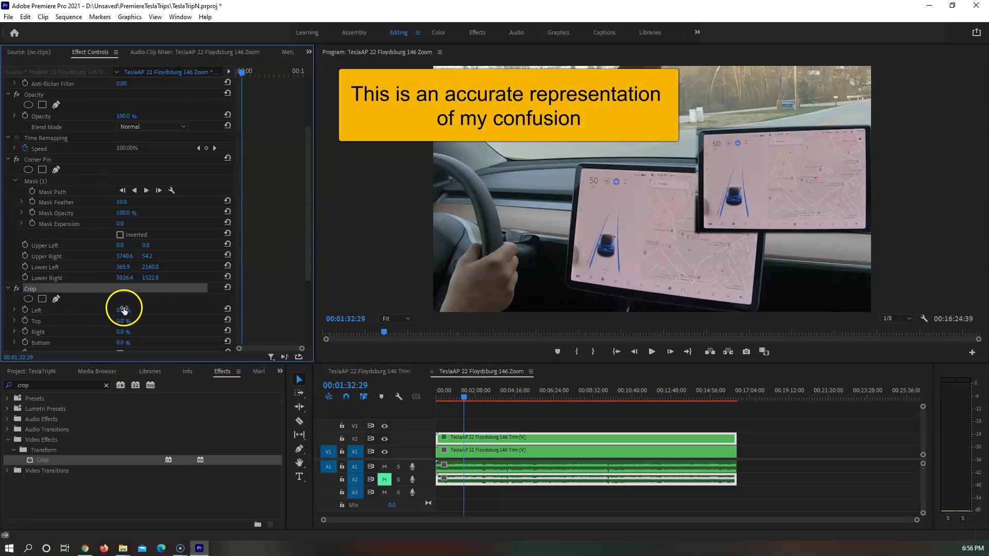
pyautogui.moveTo(307, 250); pyautogui.dragTo(307, 285)
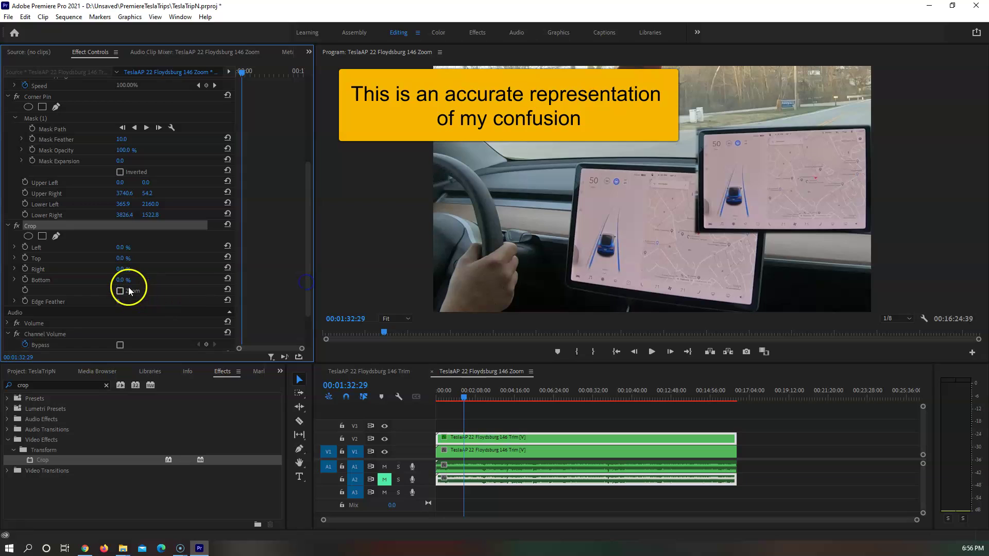
pyautogui.click(396, 319)
pyautogui.click(393, 281)
pyautogui.moveTo(421, 188); pyautogui.dragTo(591, 189)
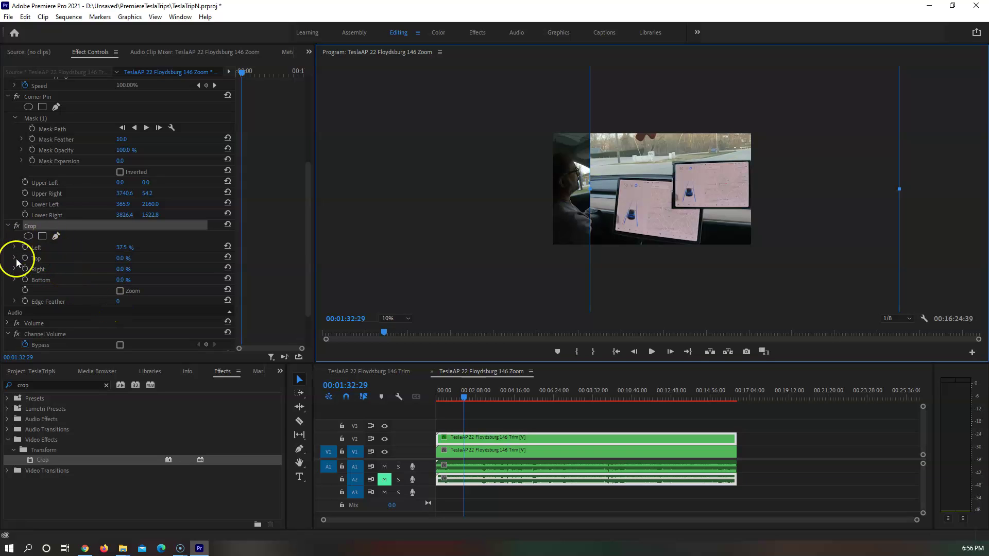
# Add a Crop mask, reset the Crop values and reset Scale to 100
pyautogui.click(43, 236)
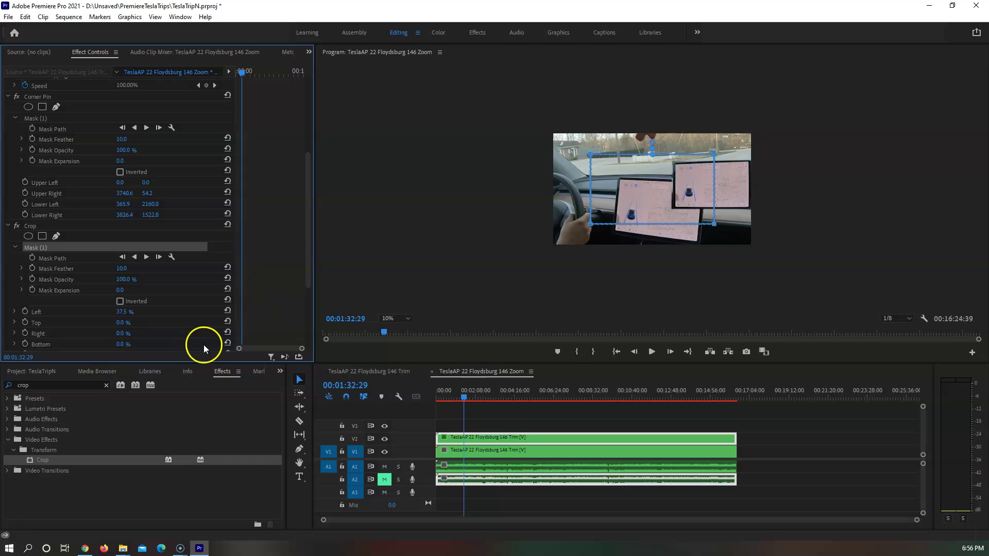
pyautogui.scroll(-1, 49, 254)
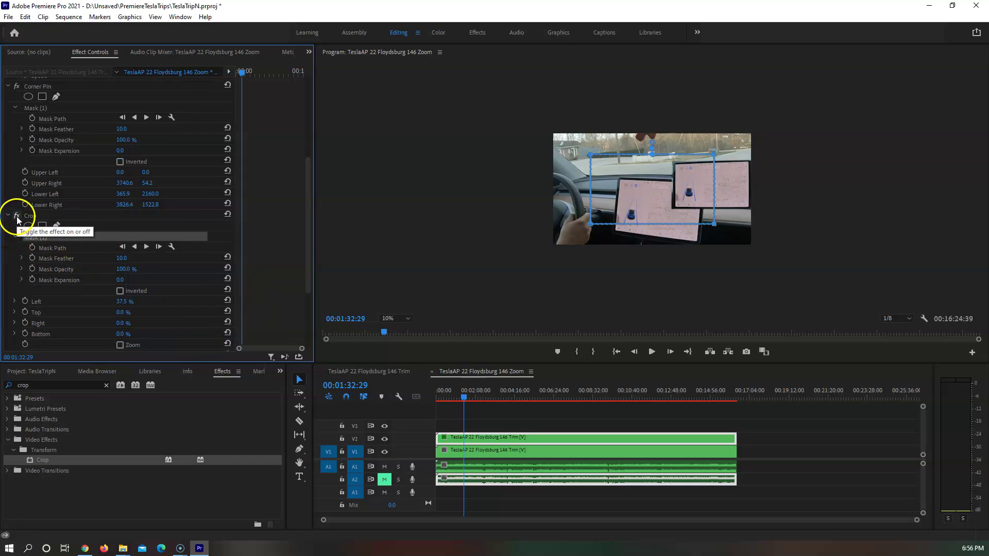
pyautogui.click(227, 214)
pyautogui.scroll(5, 154, 154)
pyautogui.click(128, 115)
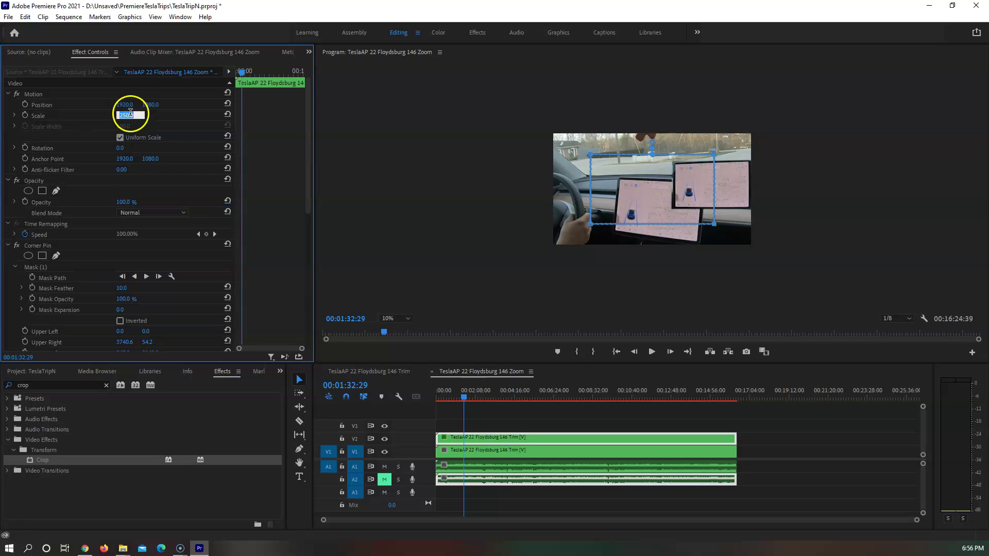
pyautogui.click(227, 113)
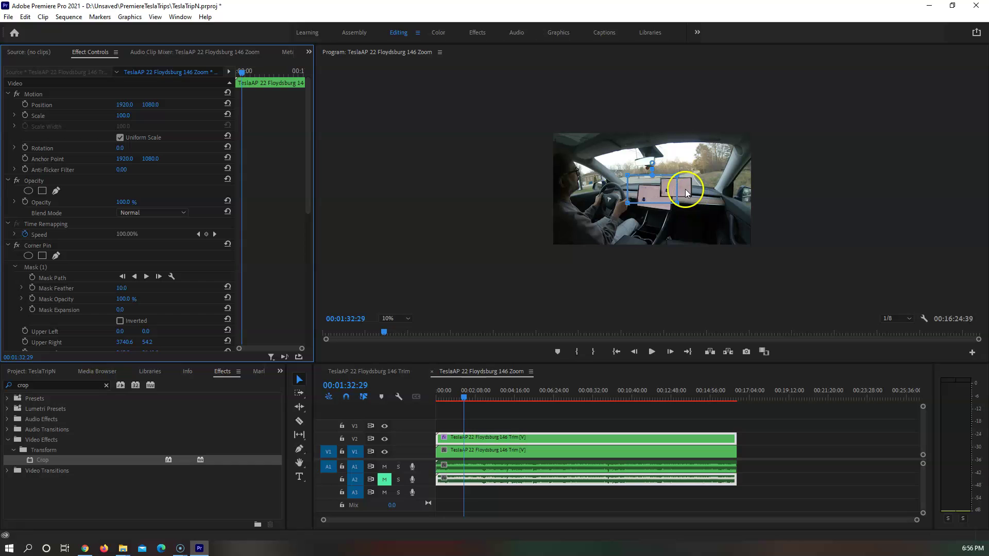
pyautogui.click(406, 319)
pyautogui.click(412, 307)
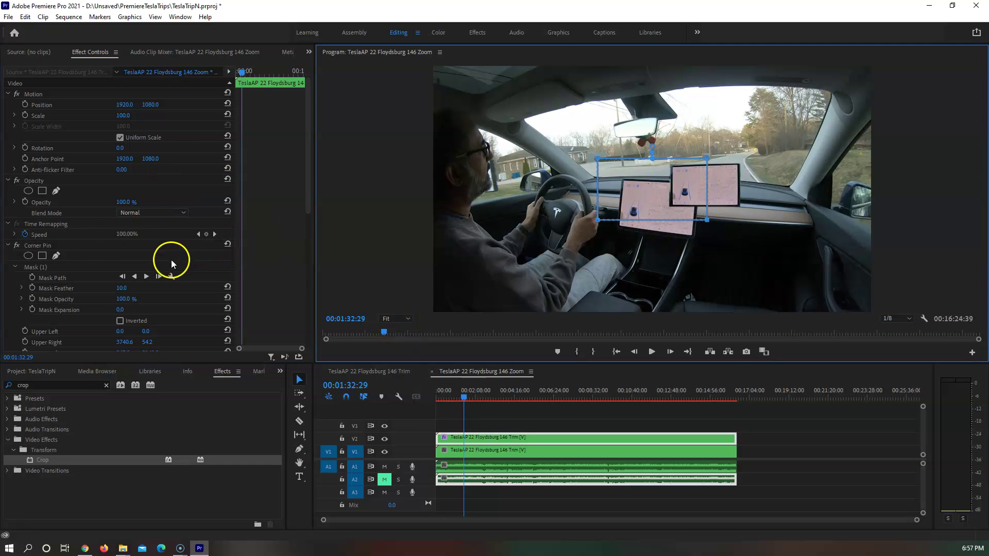
# Raise Crop Left to 65%, then invert and clear the second Crop mask
pyautogui.scroll(-4, 46, 281)
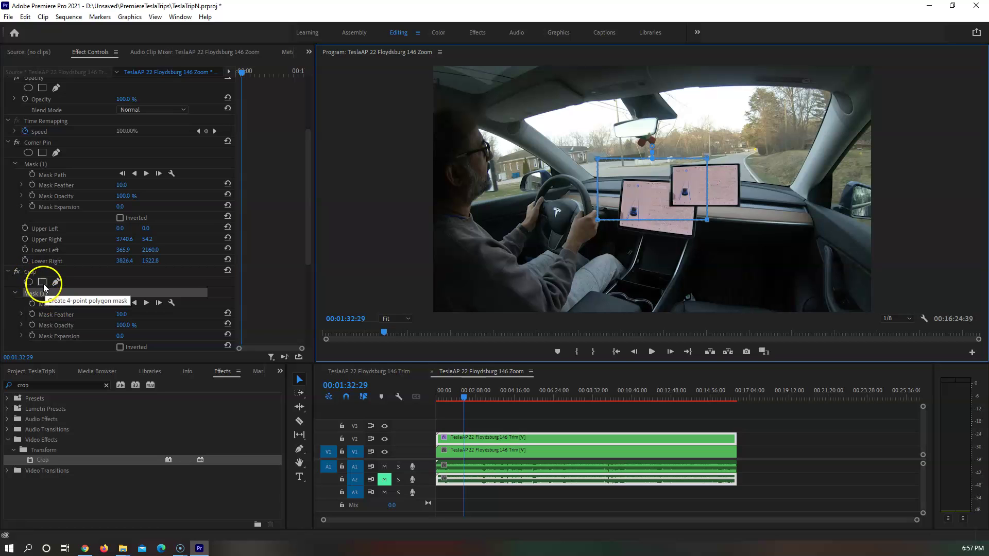
pyautogui.click(203, 218)
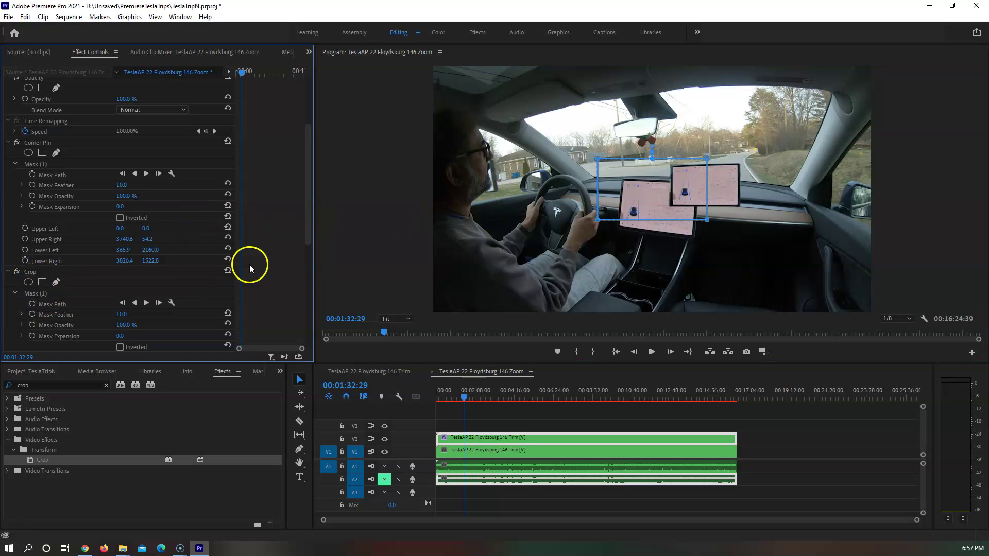
pyautogui.moveTo(308, 228); pyautogui.dragTo(308, 278)
pyautogui.click(14, 311)
pyautogui.click(122, 331)
pyautogui.moveTo(121, 332)
pyautogui.mouseDown()
pyautogui.moveTo(149, 330)
pyautogui.moveTo(118, 332)
pyautogui.moveTo(143, 331)
pyautogui.moveTo(128, 331)
pyautogui.mouseUp()
pyautogui.click(120, 301)
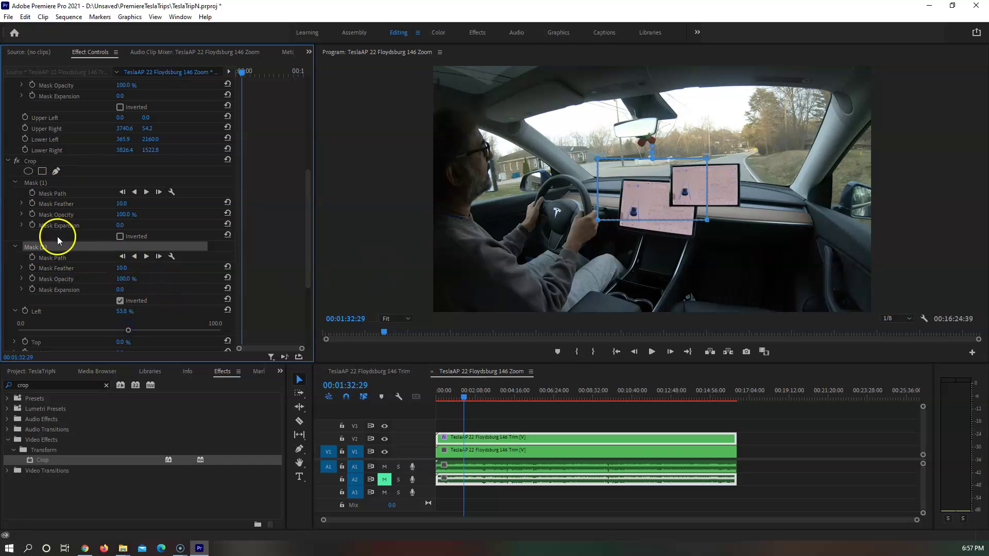
pyautogui.rightClick(41, 246)
pyautogui.click(78, 326)
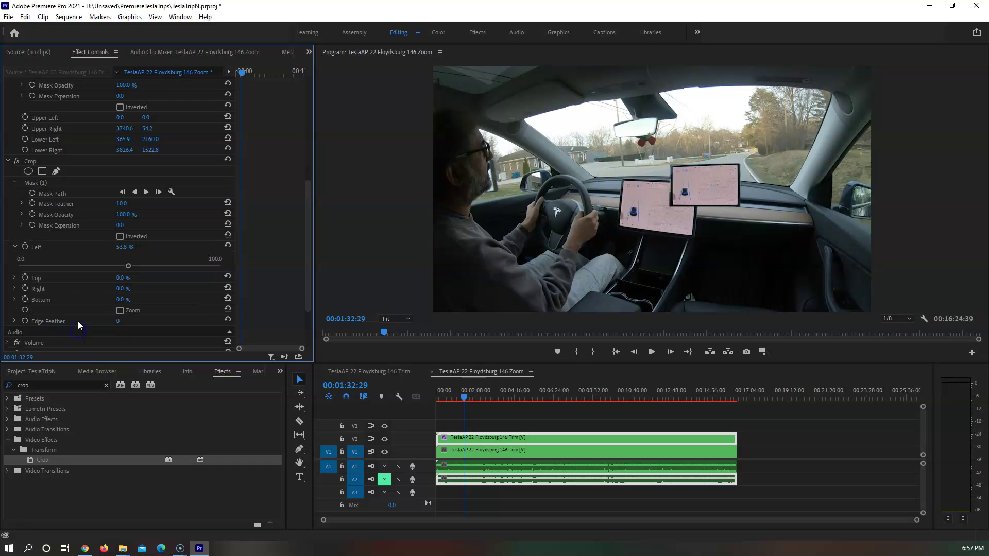
# Fit the Crop effect's first mask around the dashboard touchscreen
pyautogui.click(39, 183)
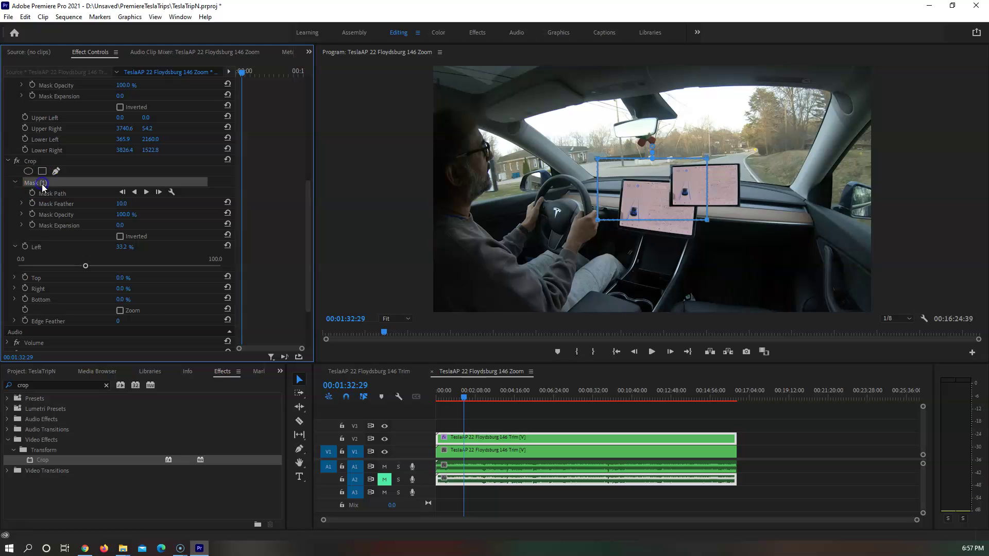
pyautogui.moveTo(663, 160); pyautogui.dragTo(735, 165)
pyautogui.moveTo(779, 226); pyautogui.dragTo(741, 208)
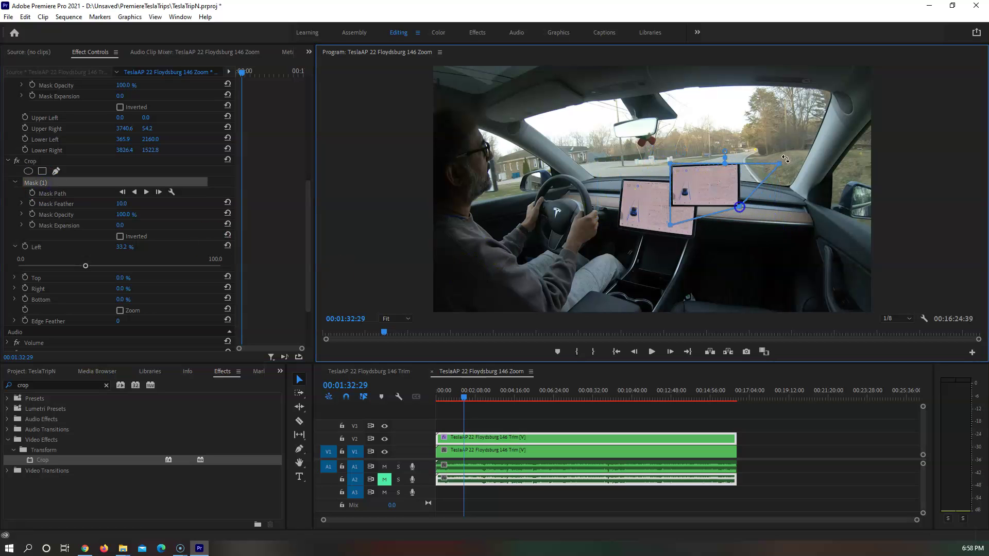
pyautogui.moveTo(779, 164); pyautogui.dragTo(741, 163)
pyautogui.click(672, 226)
pyautogui.moveTo(674, 228); pyautogui.dragTo(670, 206)
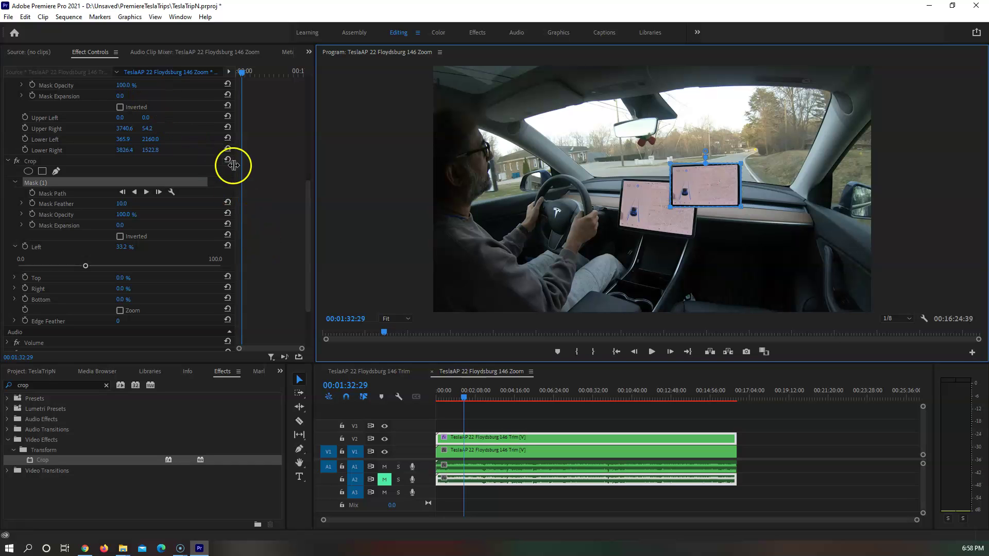
pyautogui.moveTo(305, 202); pyautogui.dragTo(299, 136)
# Invert the Crop mask and crop the clip down to the right-hand touchscreen
pyautogui.click(126, 114)
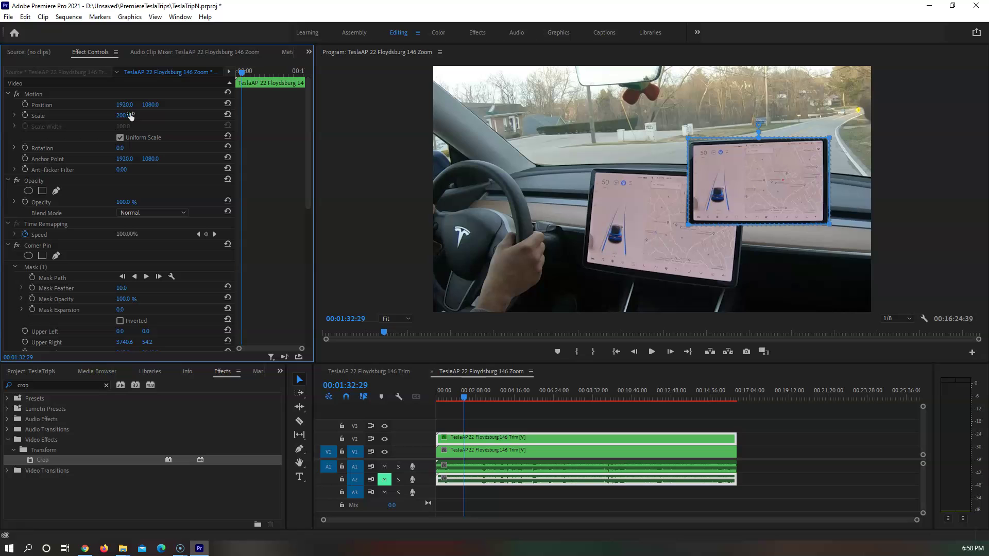
pyautogui.click(278, 205)
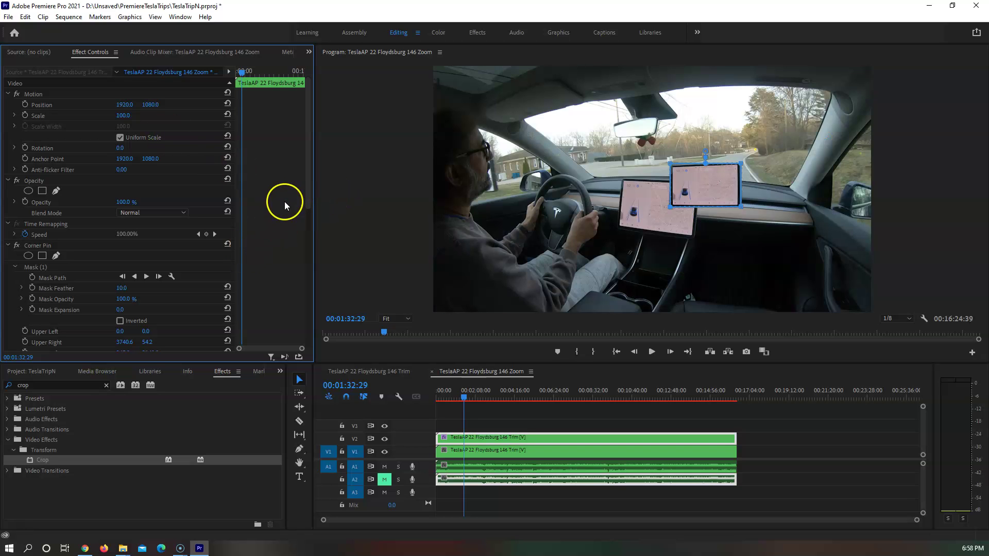
pyautogui.moveTo(307, 185); pyautogui.dragTo(307, 310)
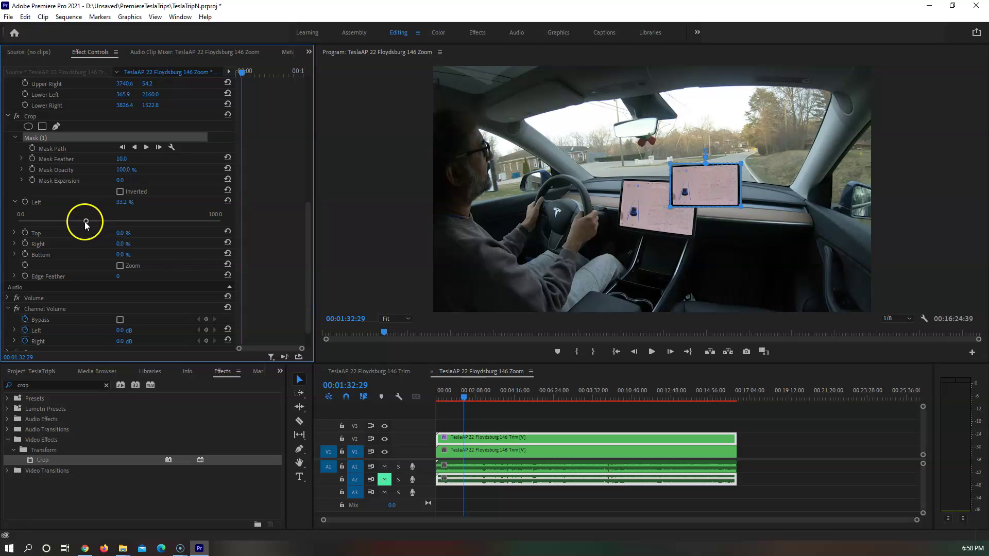
pyautogui.click(119, 192)
pyautogui.moveTo(86, 219); pyautogui.dragTo(33, 212)
pyautogui.moveTo(464, 186); pyautogui.dragTo(668, 184)
pyautogui.moveTo(870, 66); pyautogui.dragTo(740, 163)
pyautogui.moveTo(704, 312); pyautogui.dragTo(704, 208)
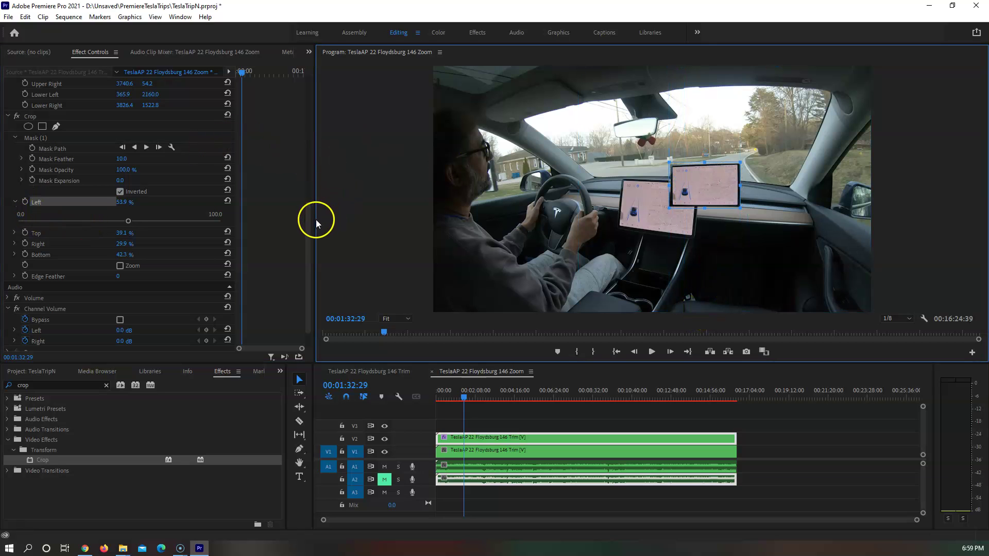
# Enlarge the cropped touchscreen inset to Scale 250
pyautogui.scroll(10, 308, 224)
pyautogui.moveTo(122, 115); pyautogui.dragTo(129, 116)
pyautogui.click(130, 116)
pyautogui.write('250')
pyautogui.press('Return')
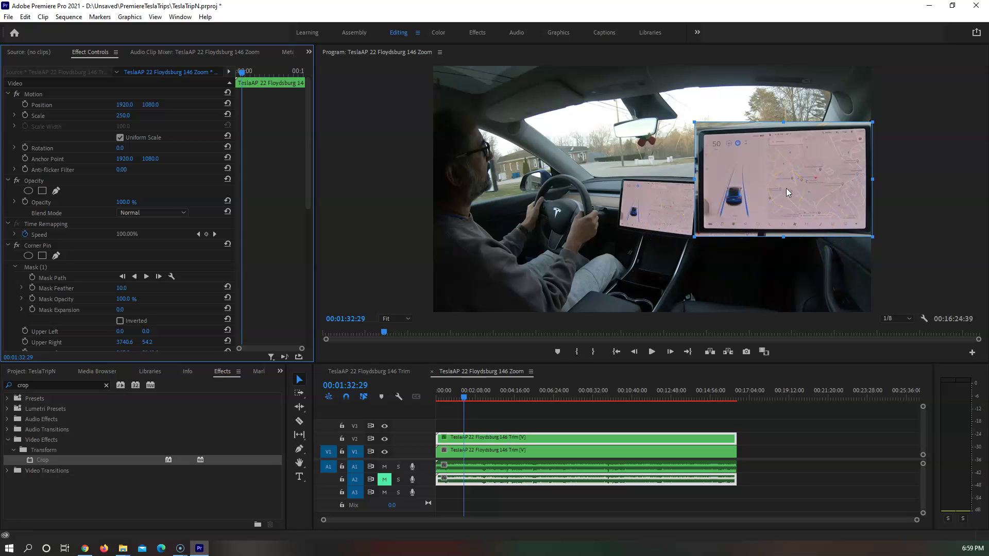
# At 10% monitor zoom, move the inset to Position 1201, 2187, then return to Fit
pyautogui.click(41, 105)
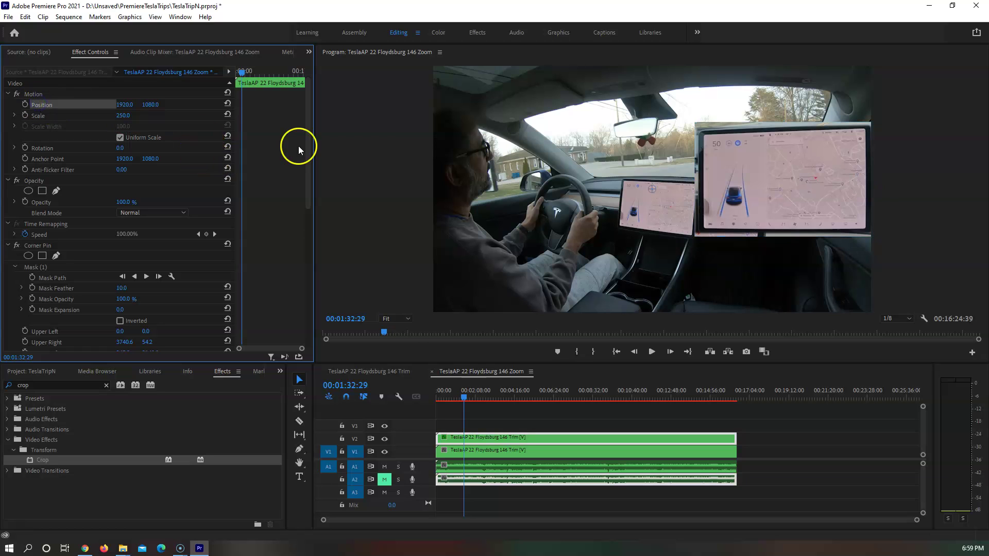
pyautogui.click(408, 319)
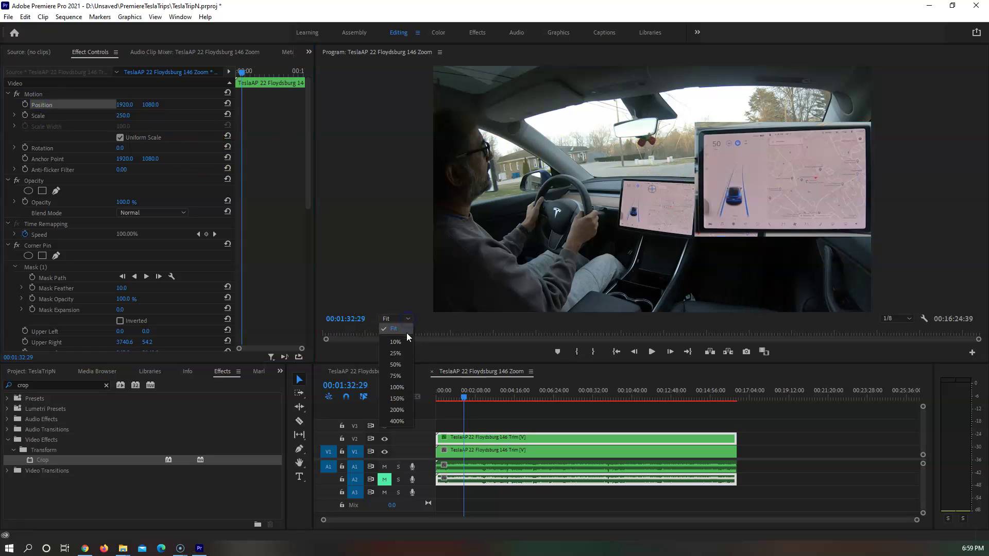
pyautogui.click(403, 342)
pyautogui.moveTo(652, 189); pyautogui.dragTo(642, 215)
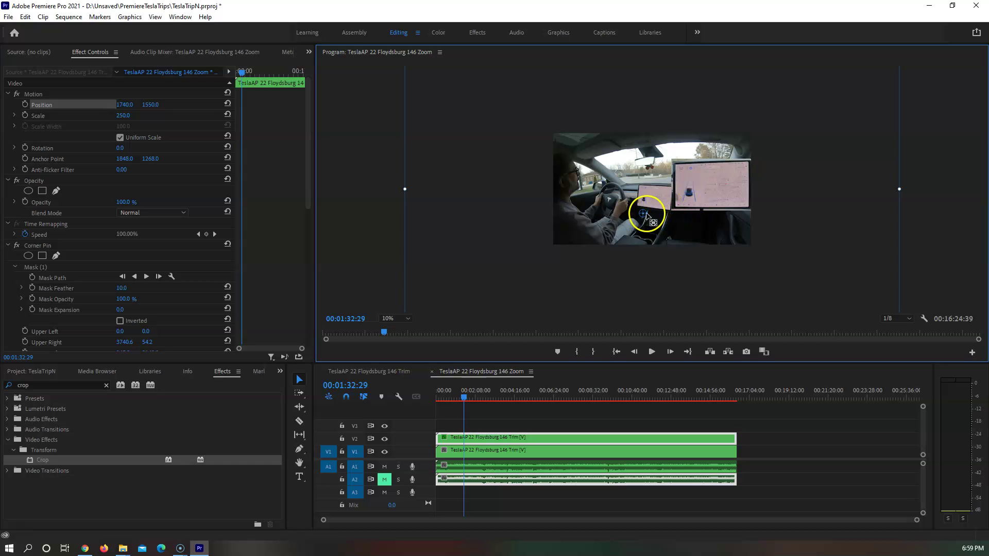
pyautogui.click(127, 104)
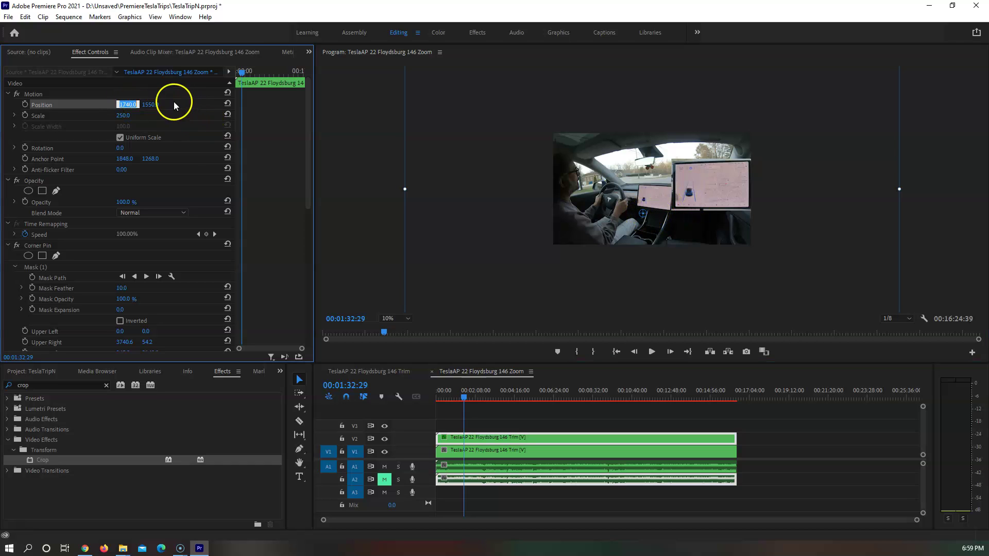
pyautogui.click(121, 108)
pyautogui.click(138, 108)
pyautogui.moveTo(150, 105); pyautogui.dragTo(482, 61)
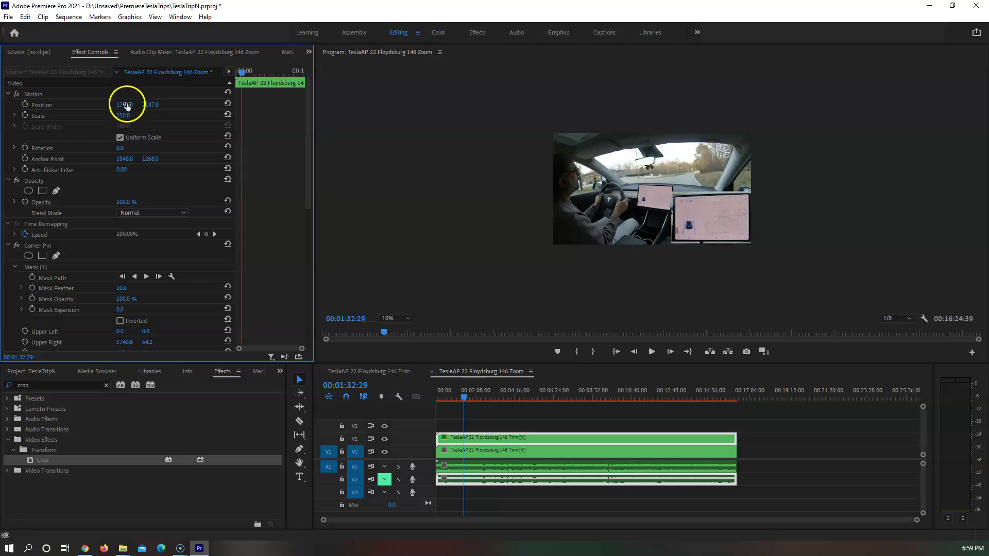
pyautogui.moveTo(128, 105); pyautogui.dragTo(91, 107)
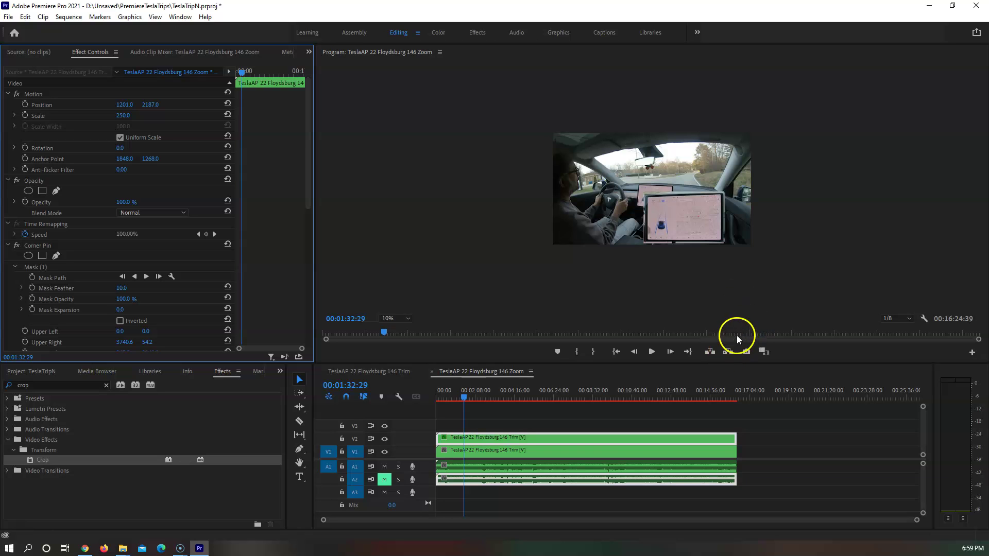
pyautogui.press('\\')
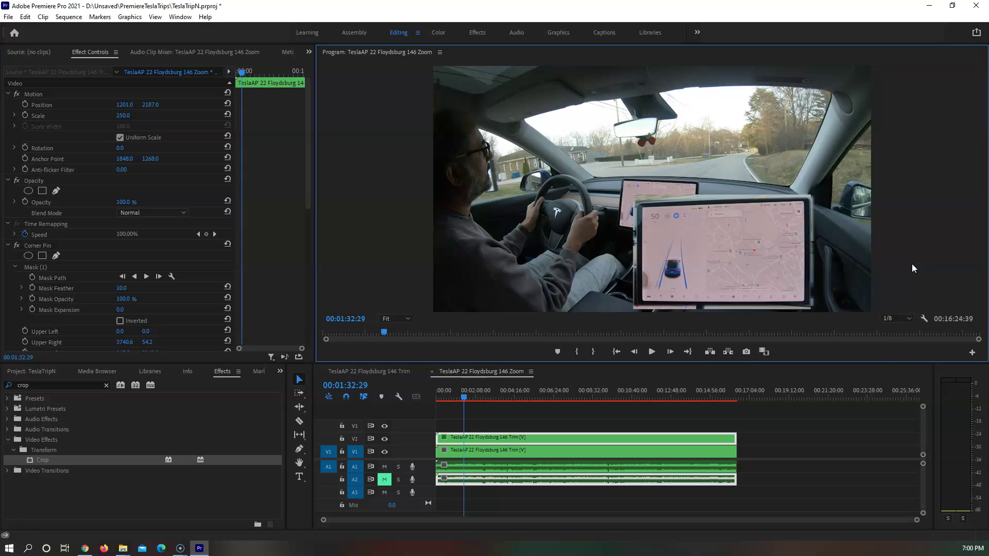
# Apply the Multiband Compressor audio effect to the A1 drive clip
pyautogui.click(469, 483)
pyautogui.click(464, 464)
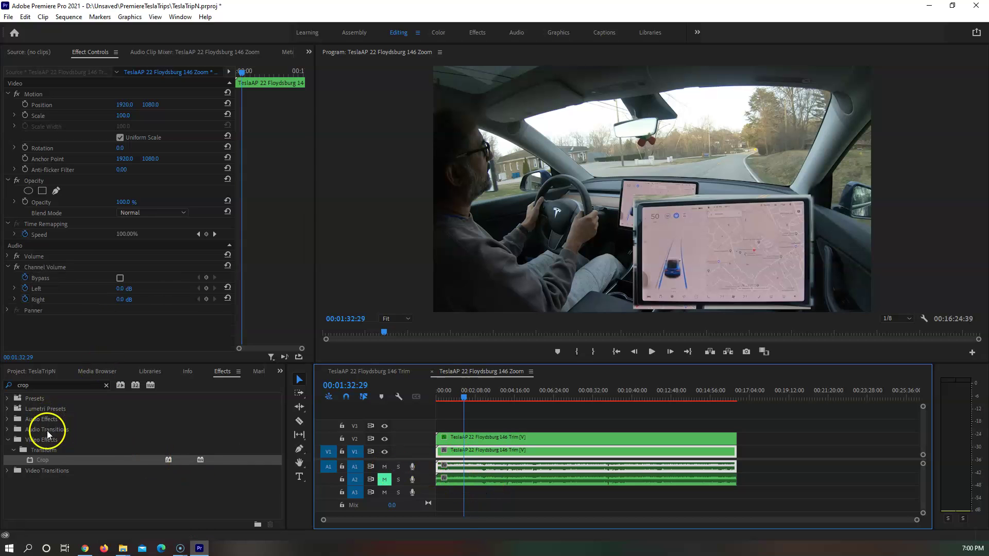
pyautogui.click(23, 419)
pyautogui.click(106, 385)
pyautogui.click(36, 383)
pyautogui.write('multi')
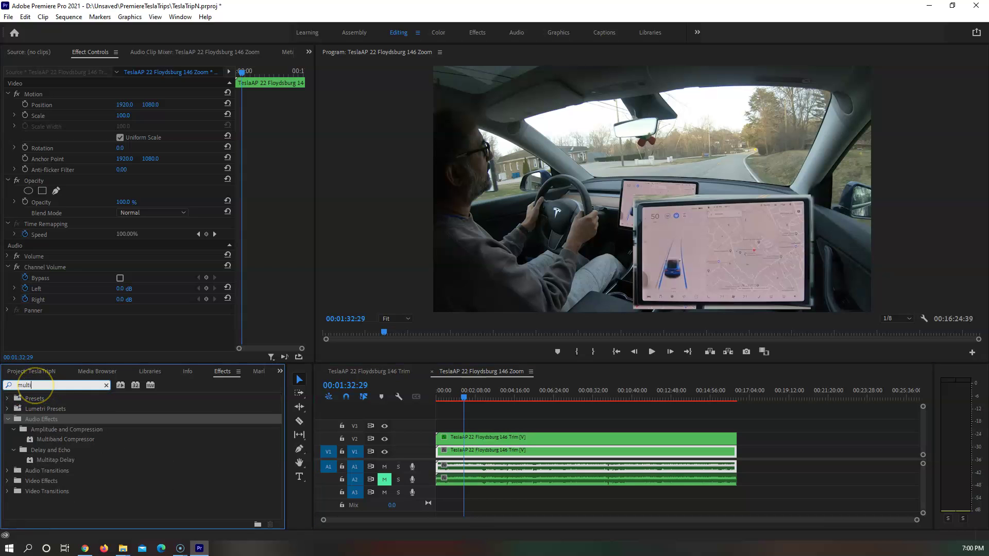
pyautogui.moveTo(46, 439); pyautogui.dragTo(511, 467)
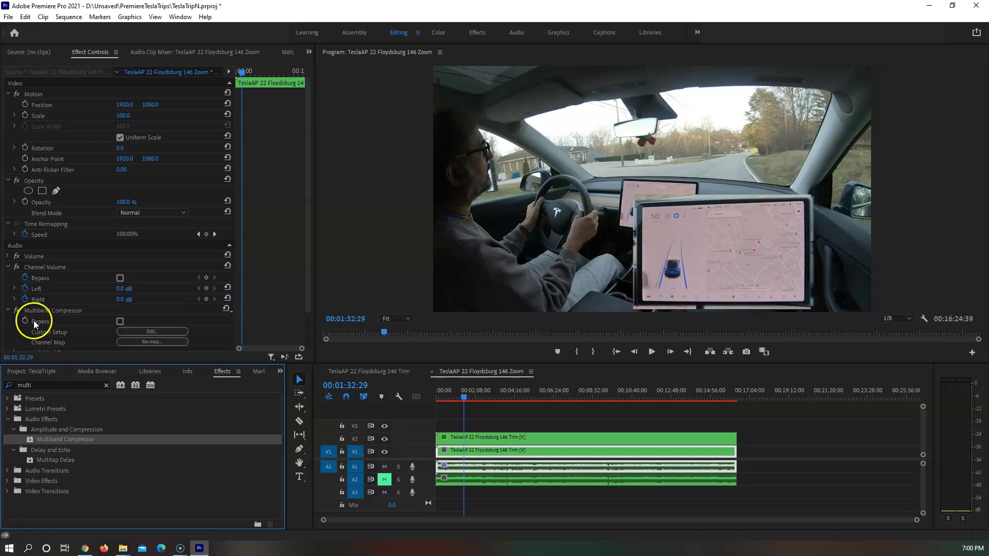
# Load the Raise Vocals compressor preset and lower band 1 gain to -12 dB
pyautogui.click(154, 332)
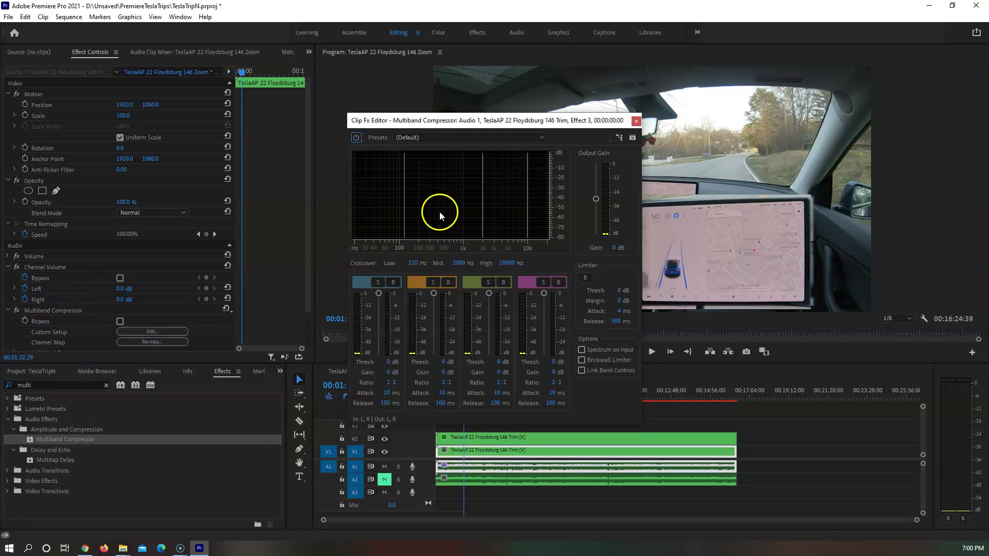
pyautogui.click(406, 140)
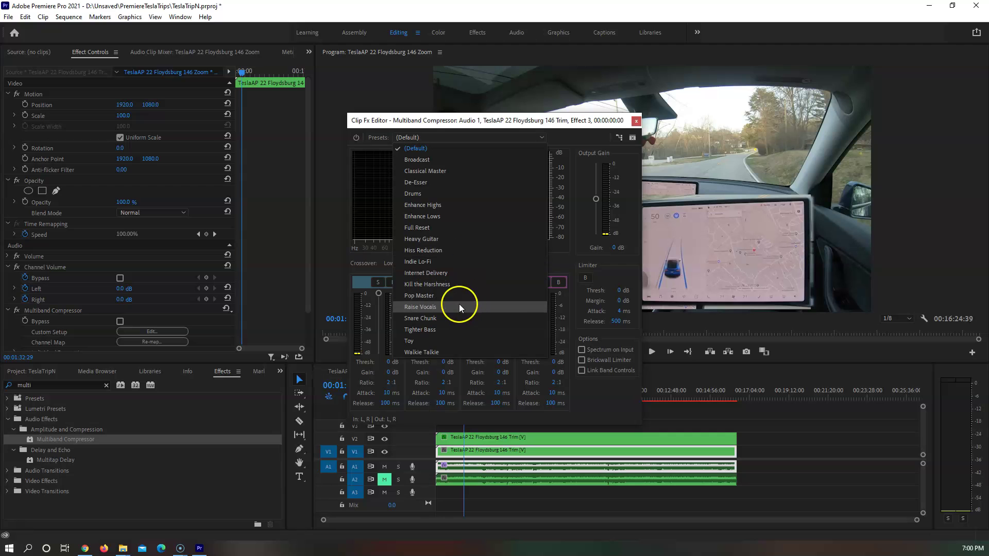
pyautogui.click(459, 307)
pyautogui.press('space')
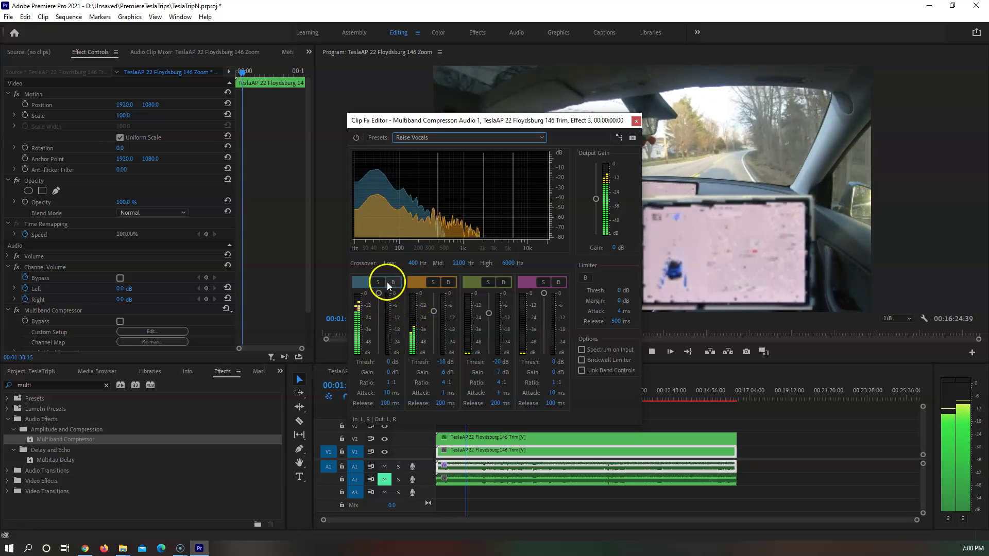
pyautogui.click(387, 372)
pyautogui.write('-12')
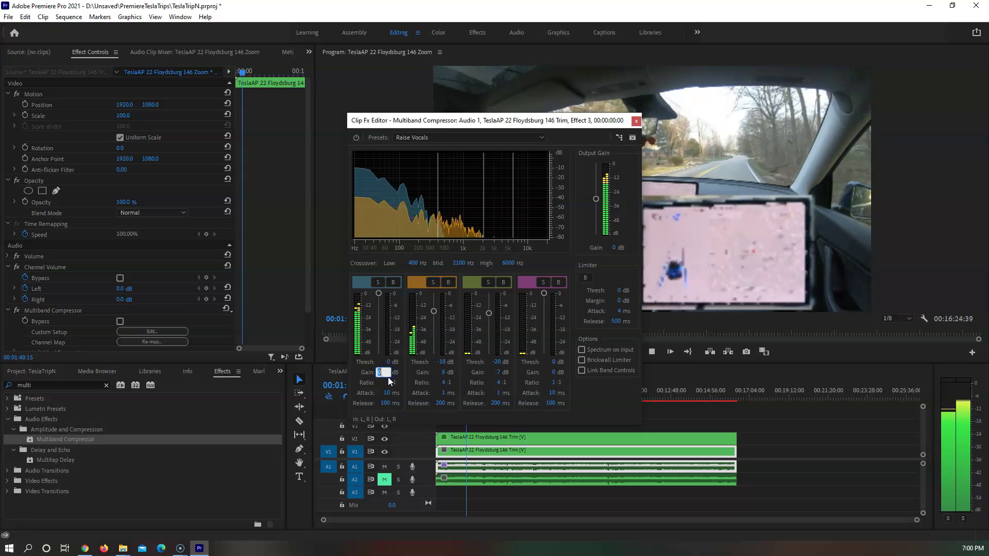
pyautogui.press('Return')
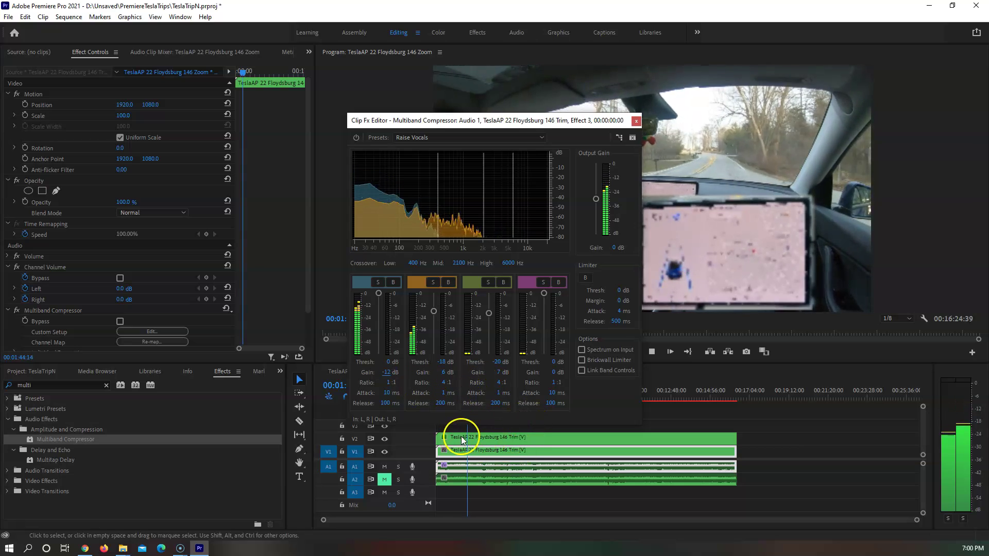
# Preview the compressed audio from about 1:06 and clear the effects search
pyautogui.click(461, 398)
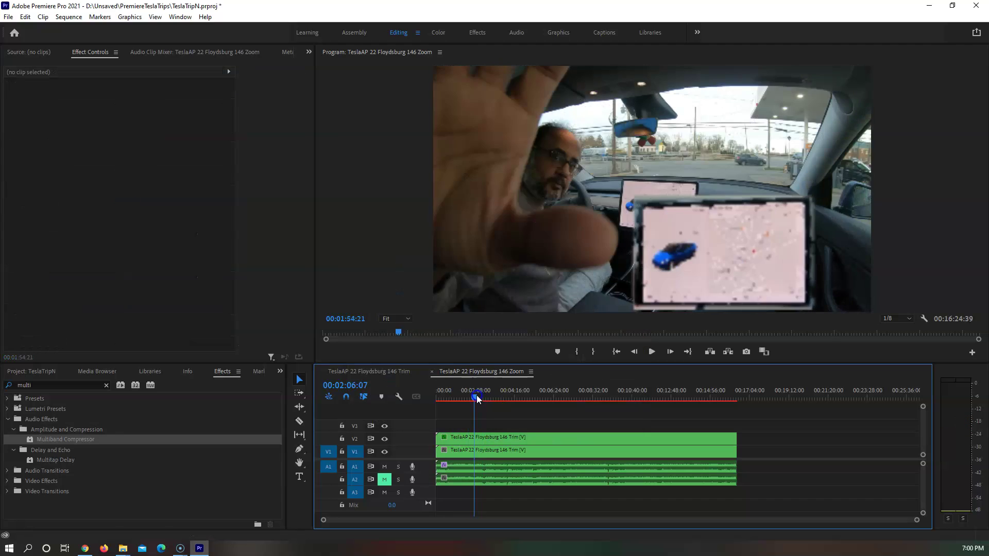
pyautogui.click(455, 400)
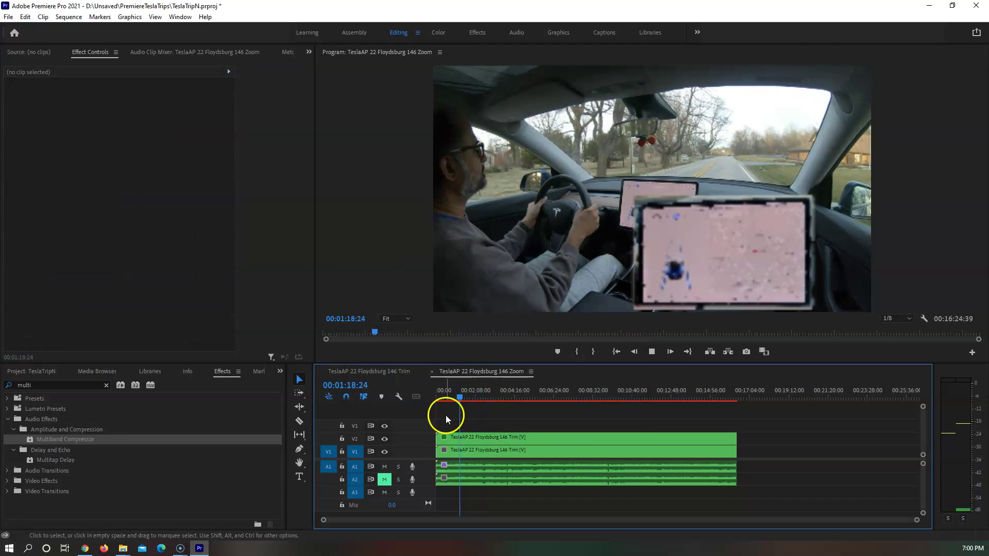
pyautogui.press('space')
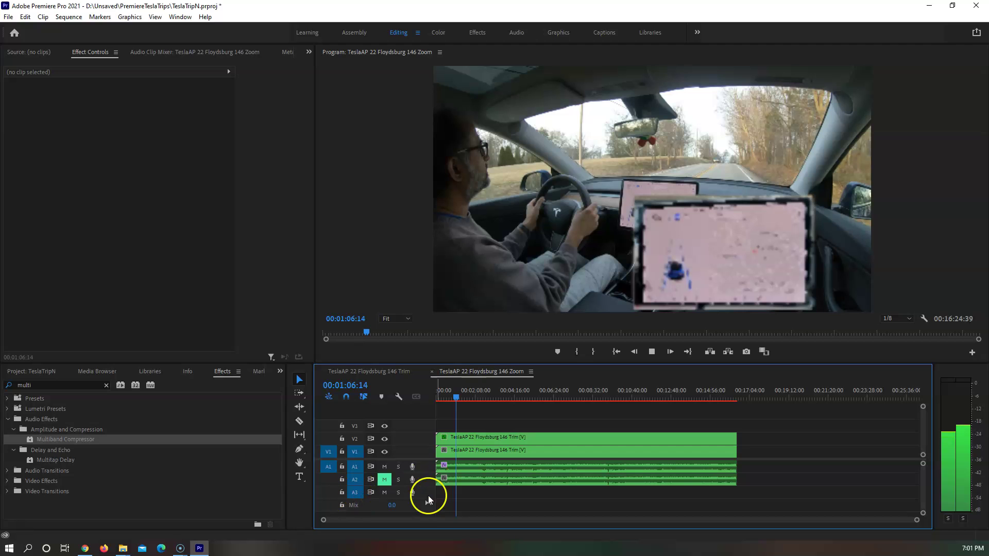
pyautogui.click(652, 352)
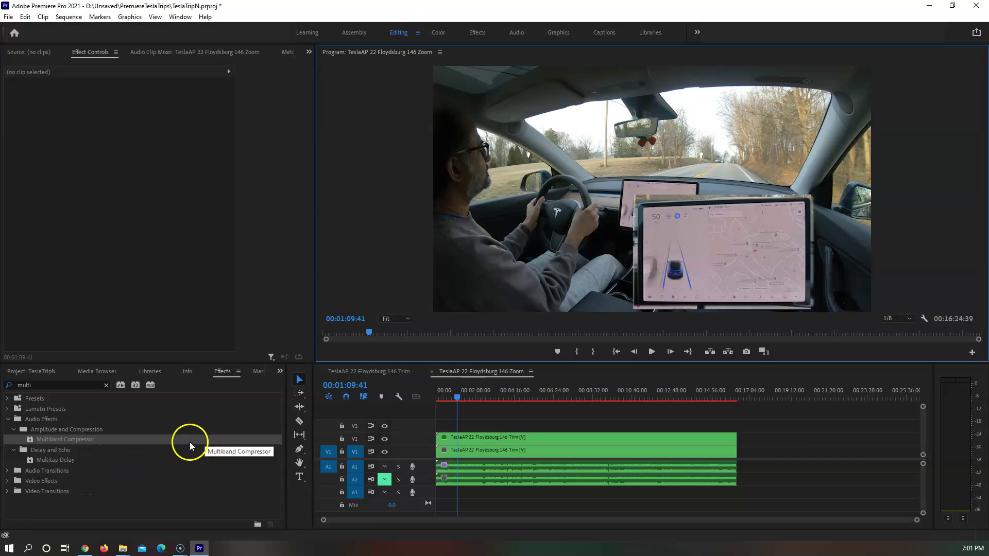
pyautogui.click(107, 385)
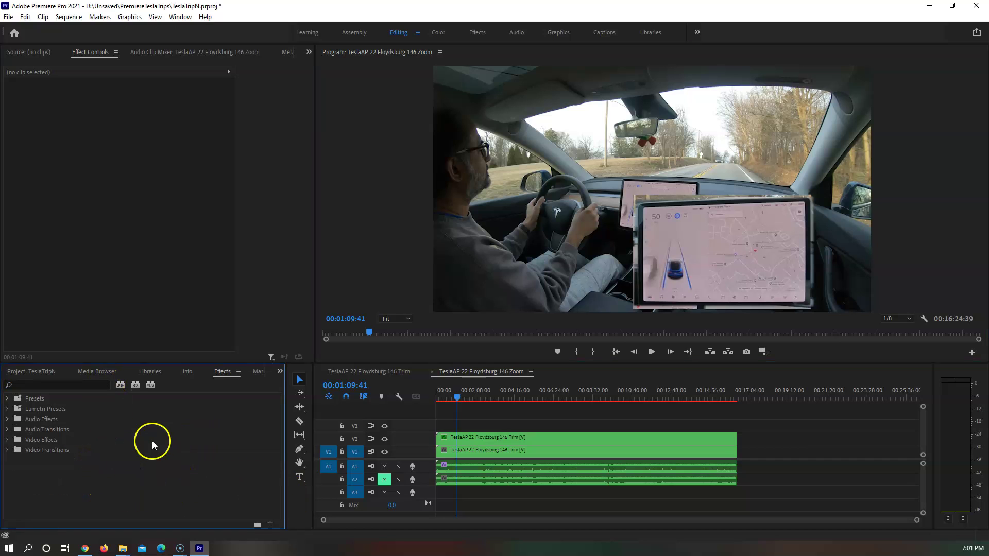
# Open Export Media for the TeslaAP 22 Floydsburg 146 Zoom sequence
pyautogui.click(17, 375)
pyautogui.click(66, 480)
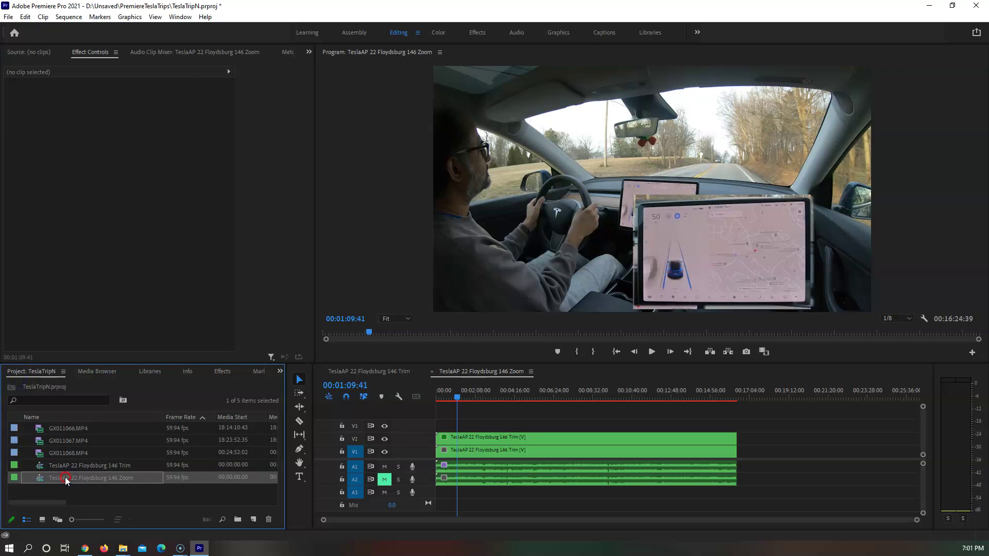
pyautogui.rightClick(66, 480)
pyautogui.click(132, 499)
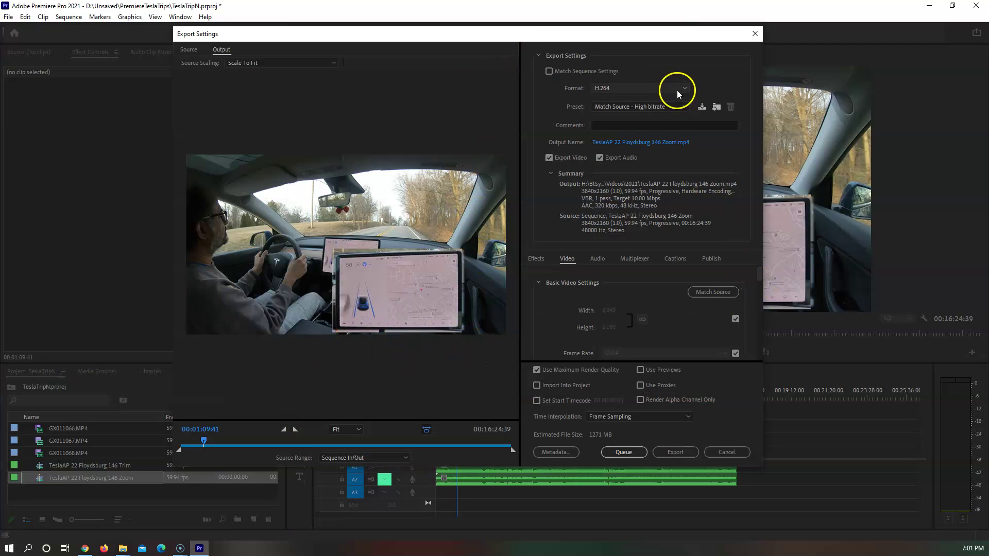
# Keep H.264 format and Frame Sampling interpolation, and queue the job in Media Encoder
pyautogui.click(634, 93)
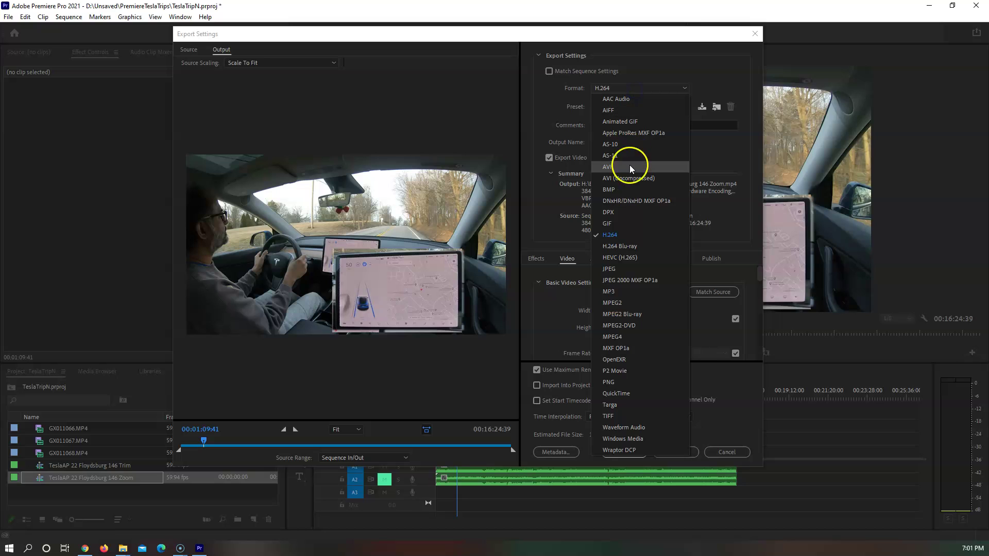
pyautogui.click(632, 230)
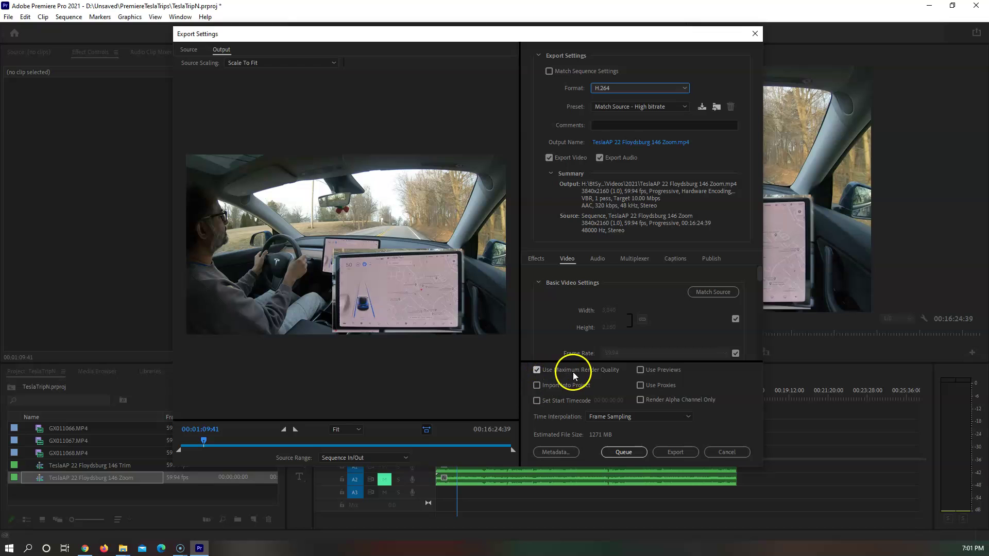
pyautogui.click(634, 418)
pyautogui.click(634, 419)
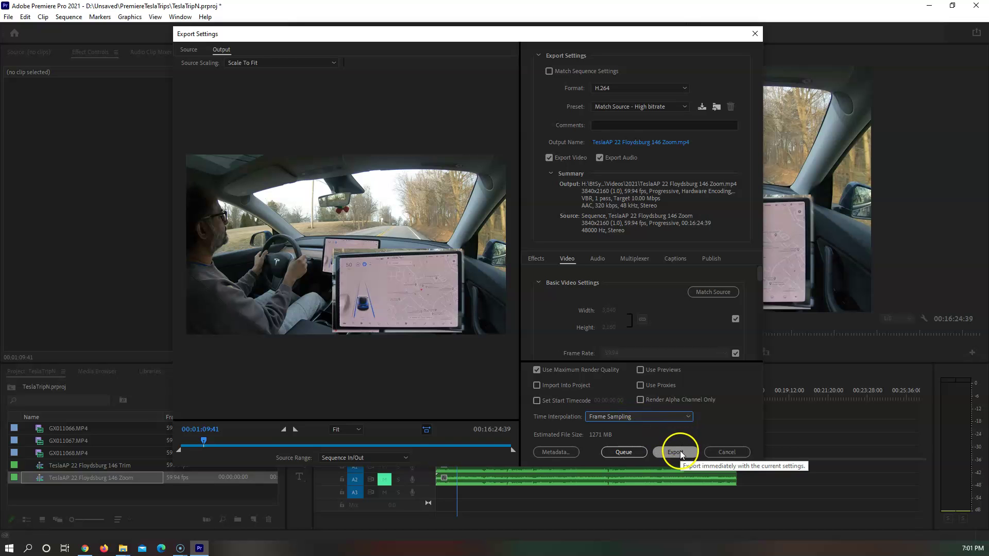
pyautogui.click(629, 452)
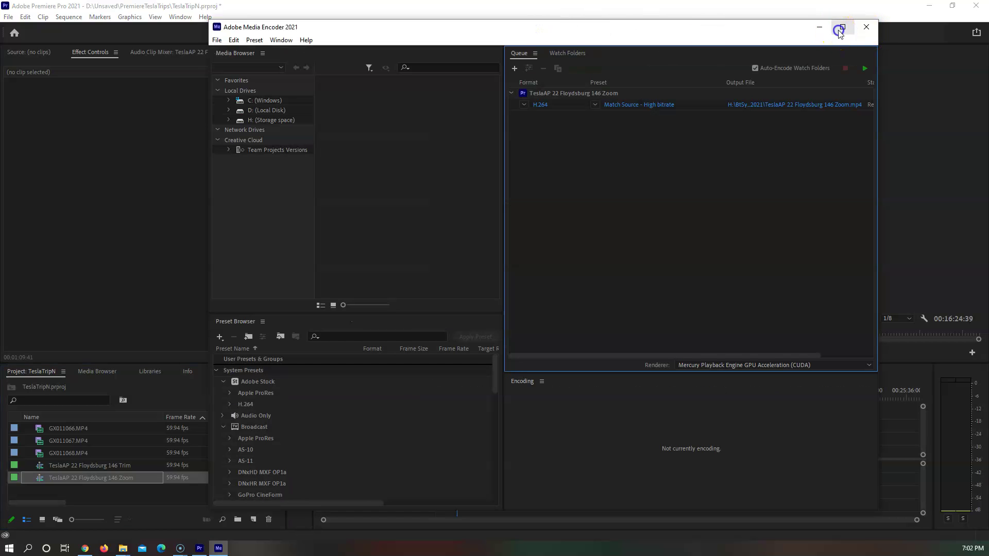
# Start the Media Encoder queue, then close Premiere Pro and save the project
pyautogui.click(837, 33)
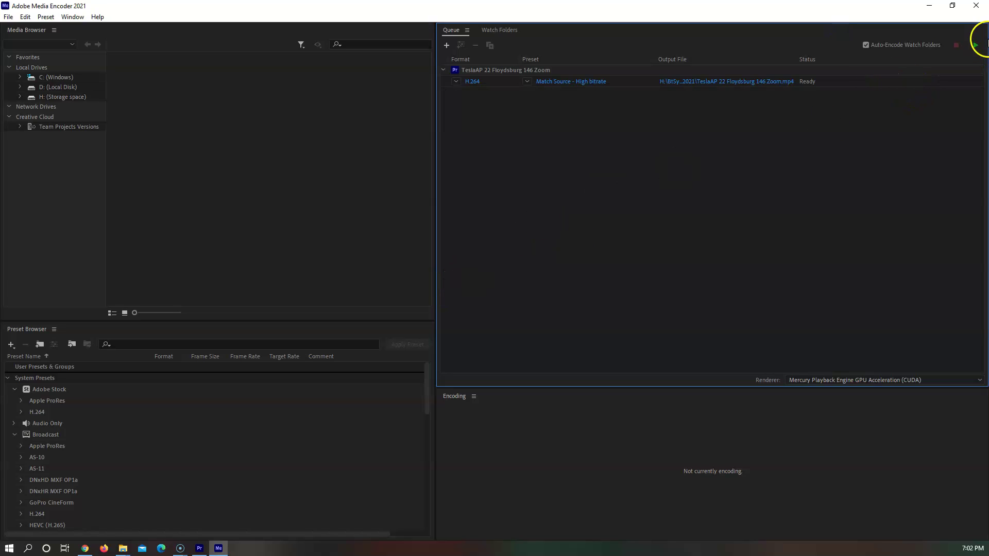
pyautogui.click(976, 45)
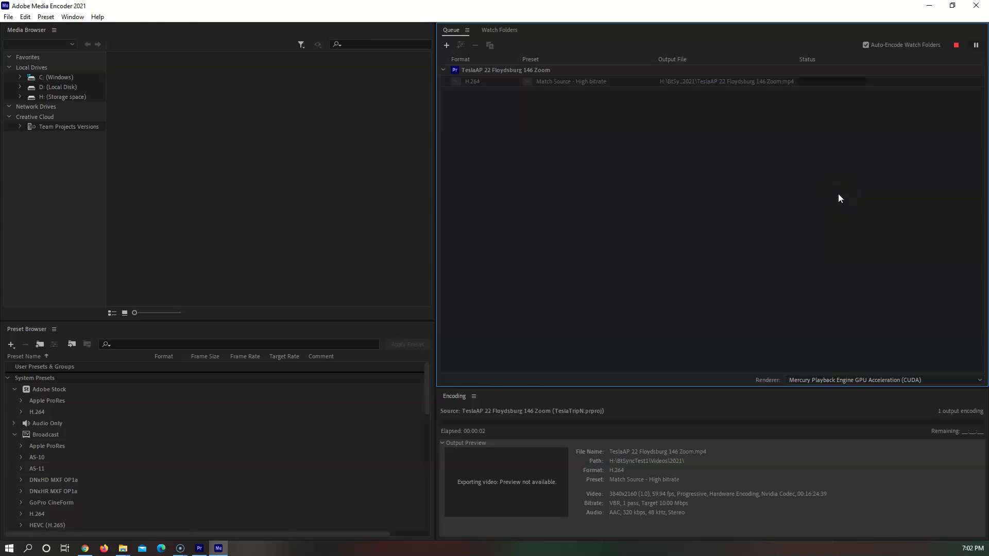
pyautogui.hotkey('alt', 'Tab')
pyautogui.click(976, 6)
pyautogui.click(457, 283)
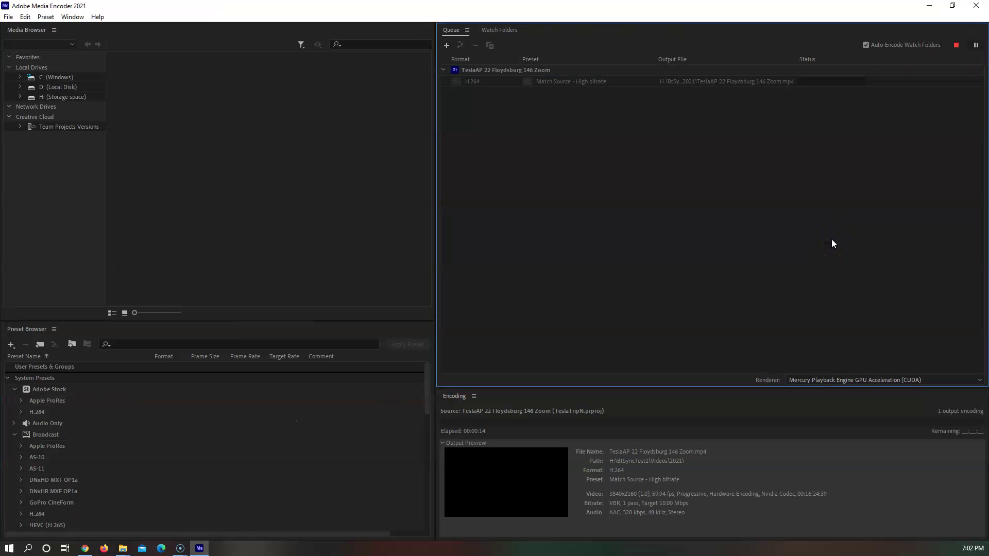